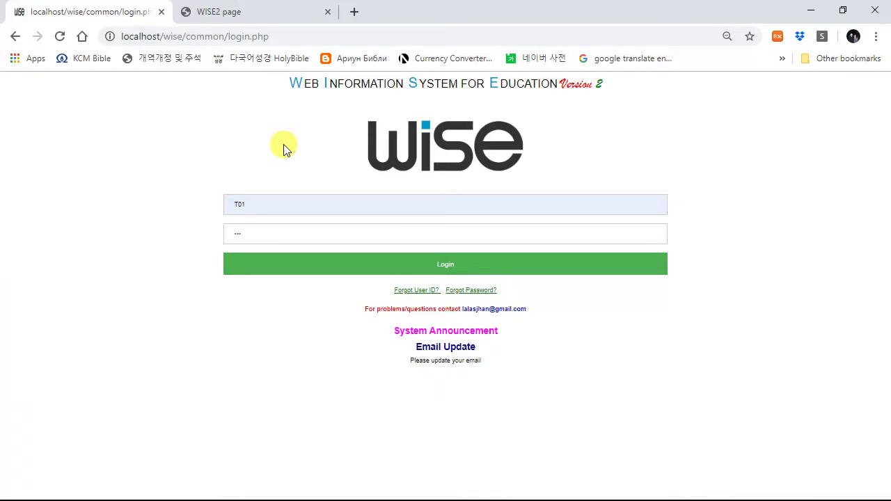
Step: Visit the WISE2 product website's pricing and demo section, then return to the login page
{"action": "left_click", "coordinate": [255, 17]}
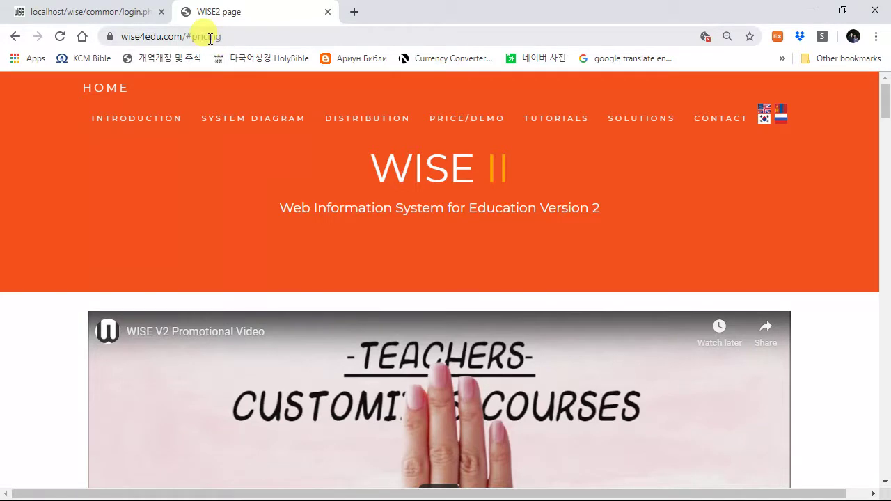
{"action": "left_click", "coordinate": [473, 120]}
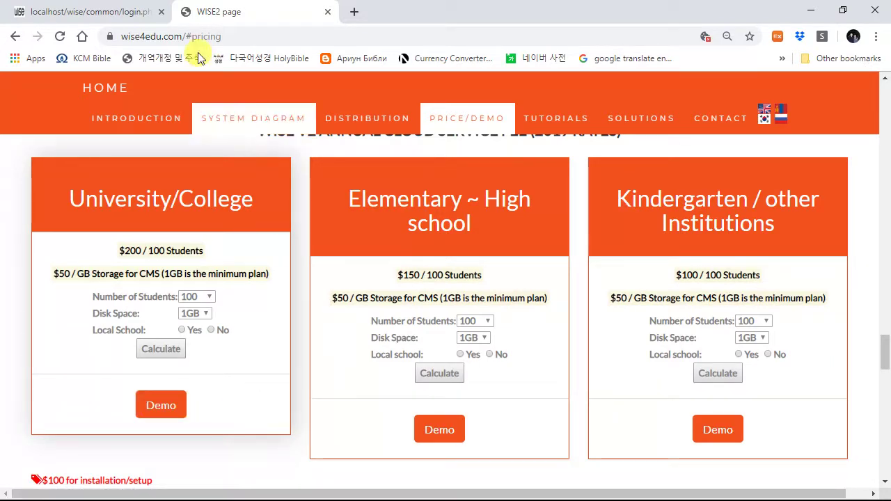
{"action": "left_click", "coordinate": [137, 12]}
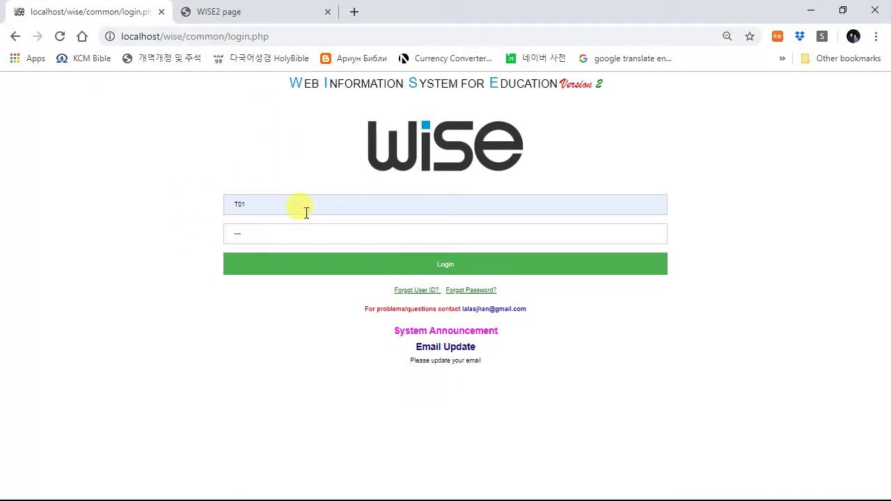
Step: Log in to the teacher account with English kept as the interface language and open the help manual
{"action": "left_click", "coordinate": [386, 273]}
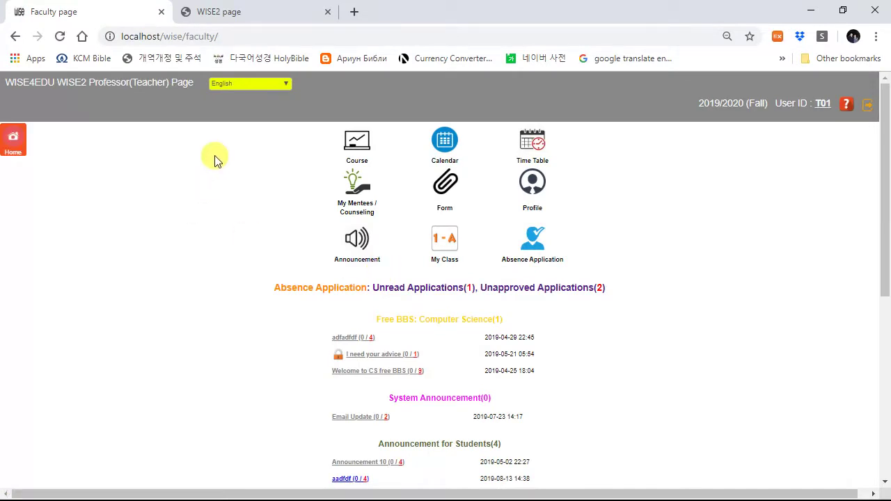
{"action": "left_click", "coordinate": [240, 84]}
{"action": "left_click", "coordinate": [251, 81]}
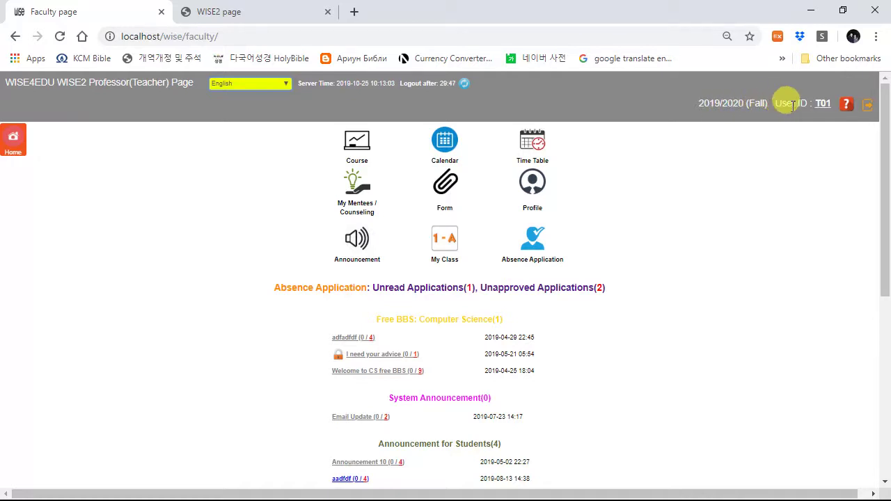
{"action": "left_click", "coordinate": [845, 104]}
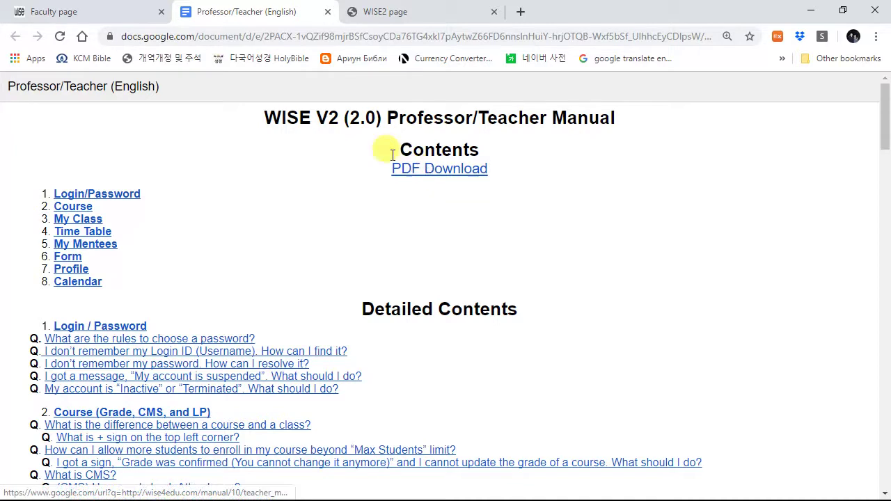
Step: Close the Professor/Teacher manual tab to get back to the Faculty page
{"action": "left_click", "coordinate": [329, 12]}
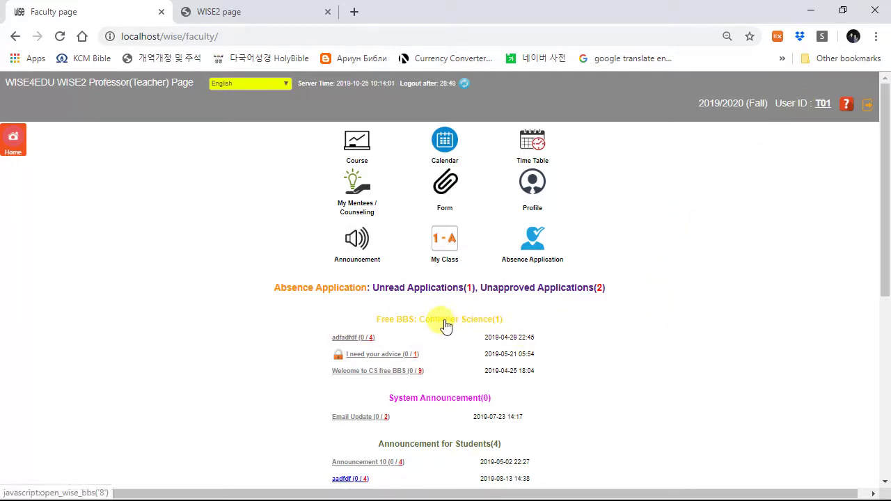
{"action": "scroll", "coordinate": [470, 323], "scroll_direction": "down", "scroll_amount": 1}
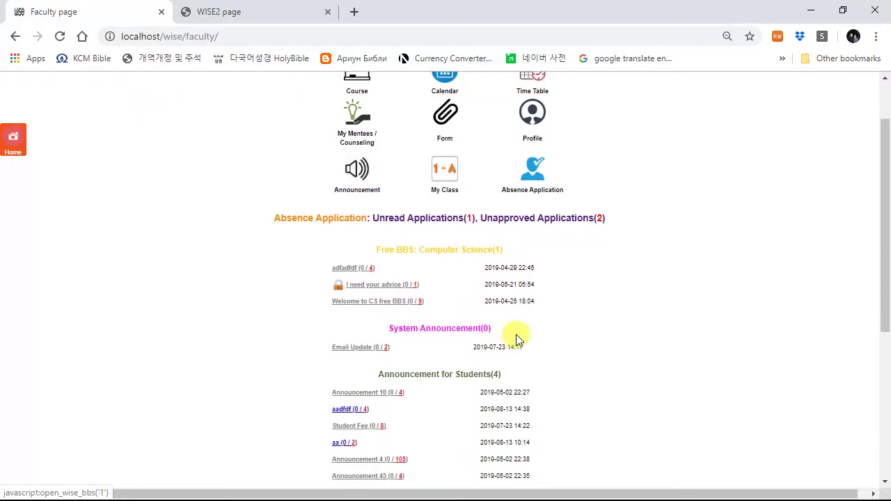
{"action": "scroll", "coordinate": [636, 325], "scroll_direction": "down", "scroll_amount": 2}
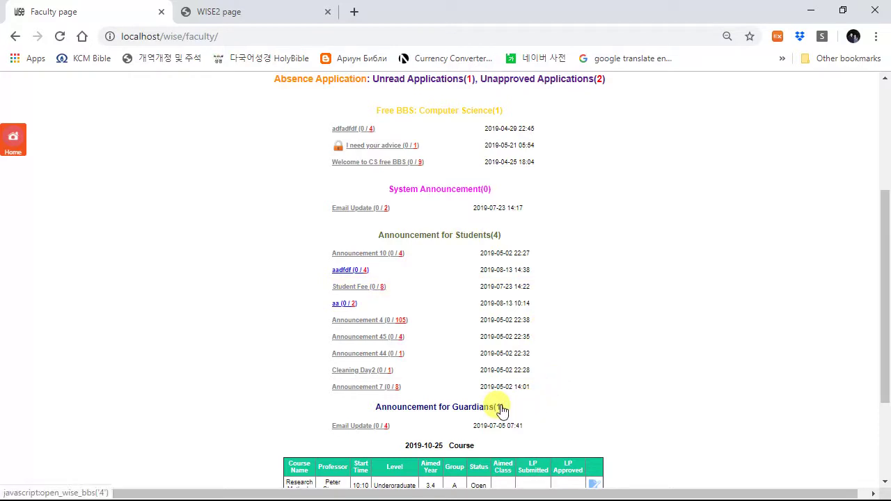
{"action": "scroll", "coordinate": [500, 409], "scroll_direction": "down", "scroll_amount": 1}
{"action": "scroll", "coordinate": [500, 407], "scroll_direction": "down", "scroll_amount": 2}
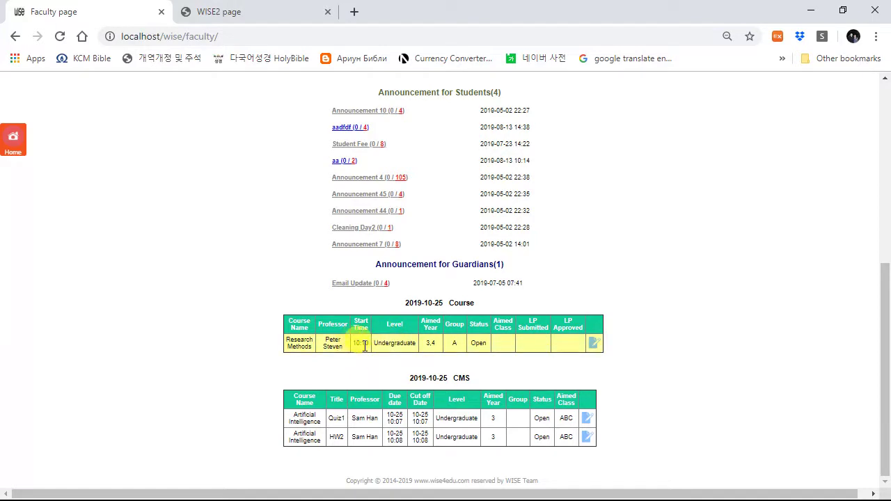
Step: Open the attendance sheet for today's Research Methods session 3
{"action": "left_click", "coordinate": [594, 348]}
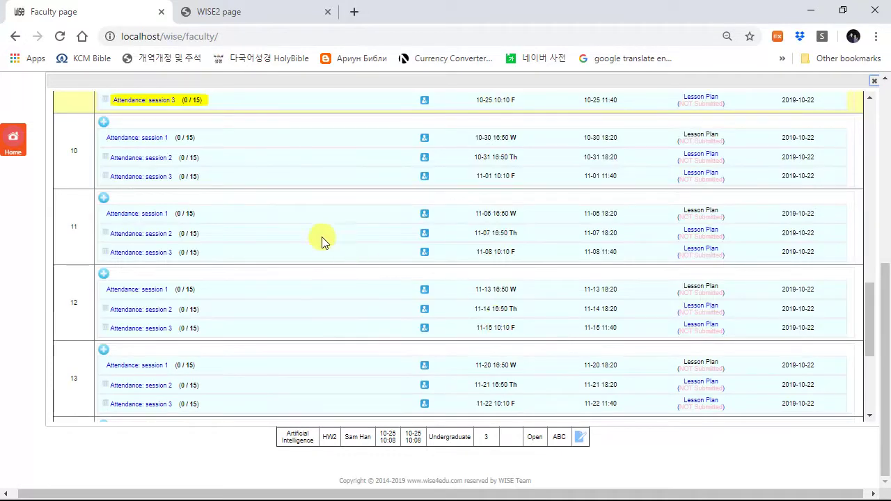
{"action": "scroll", "coordinate": [336, 247], "scroll_direction": "up", "scroll_amount": 2}
{"action": "left_click", "coordinate": [198, 217]}
{"action": "scroll", "coordinate": [348, 299], "scroll_direction": "down", "scroll_amount": 2}
{"action": "scroll", "coordinate": [381, 380], "scroll_direction": "down", "scroll_amount": 4}
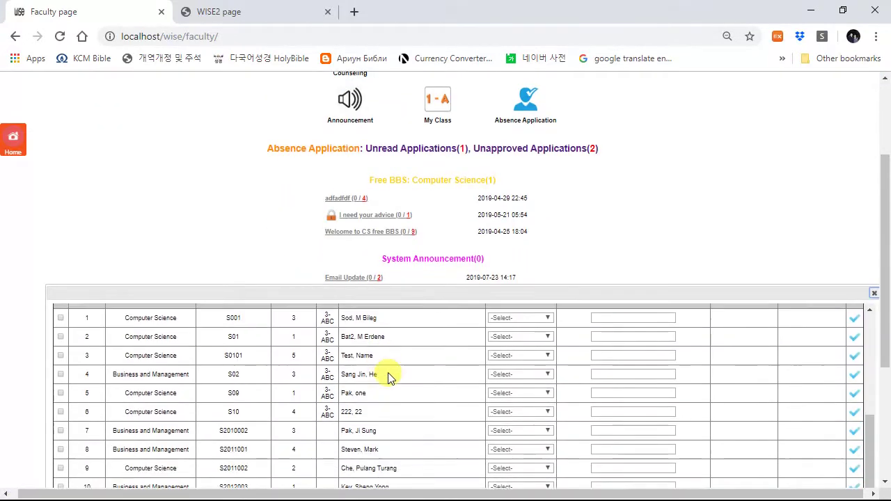
{"action": "scroll", "coordinate": [437, 380], "scroll_direction": "up", "scroll_amount": 3}
{"action": "left_click_drag", "start_coordinate": [448, 289], "coordinate": [424, 133]}
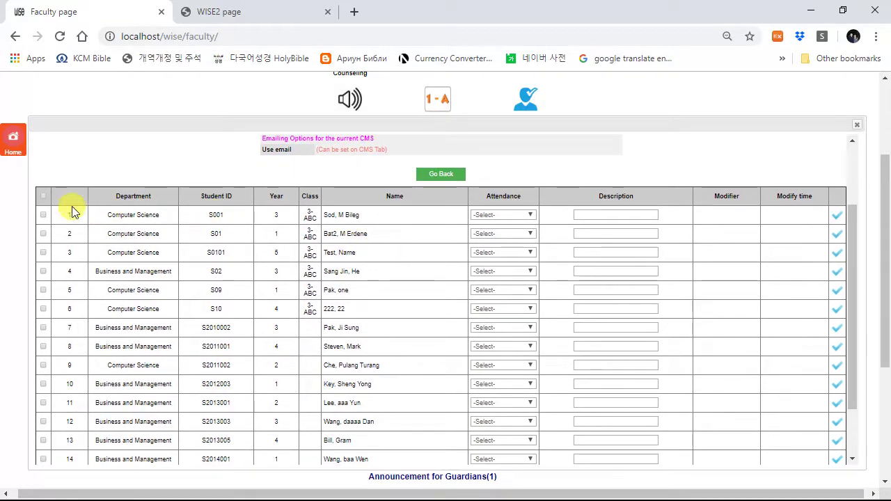
{"action": "scroll", "coordinate": [481, 362], "scroll_direction": "down", "scroll_amount": 2}
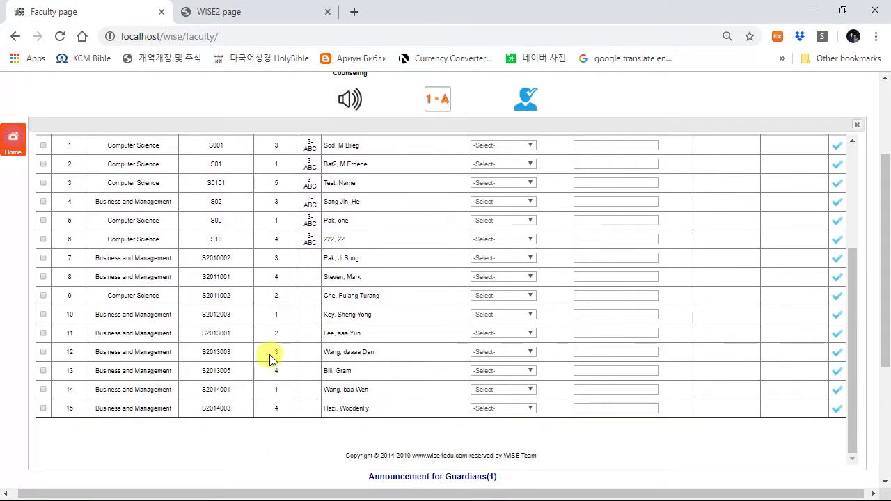
{"action": "scroll", "coordinate": [77, 411], "scroll_direction": "up", "scroll_amount": 4}
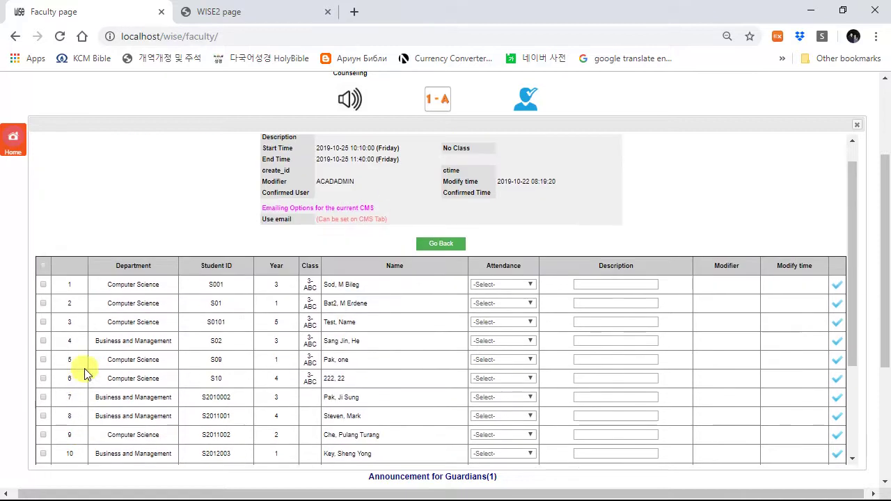
Step: Mark every student in the list Present in one bulk update
{"action": "left_click", "coordinate": [43, 266]}
{"action": "left_click", "coordinate": [114, 261]}
{"action": "left_click", "coordinate": [114, 278]}
{"action": "left_click", "coordinate": [510, 237]}
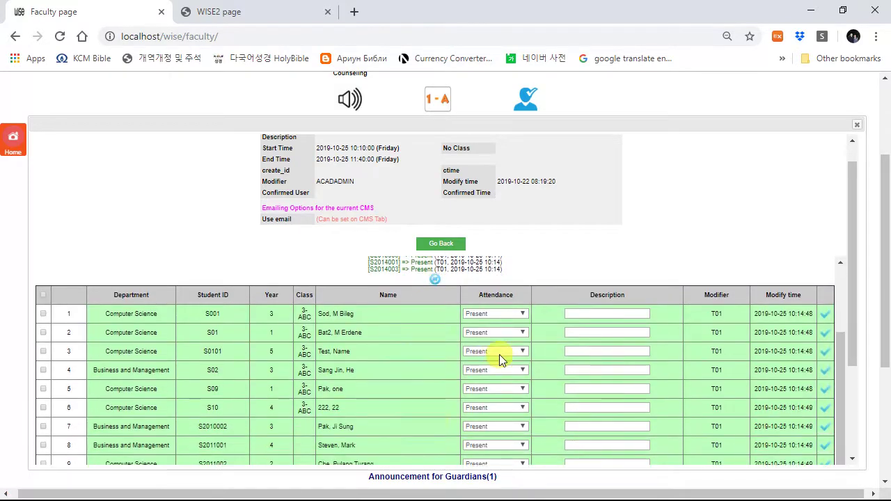
Step: Set the third student to Absent and the fifth to Late, then close the sheet
{"action": "left_click", "coordinate": [482, 352]}
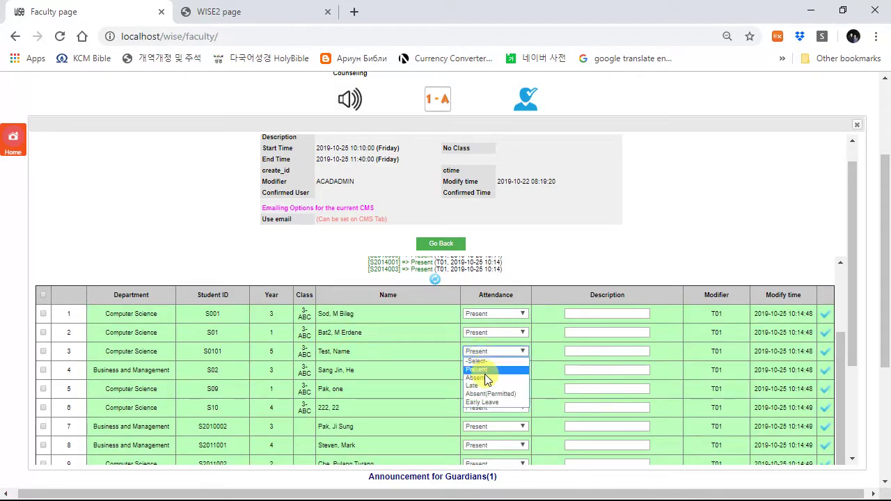
{"action": "left_click", "coordinate": [487, 380]}
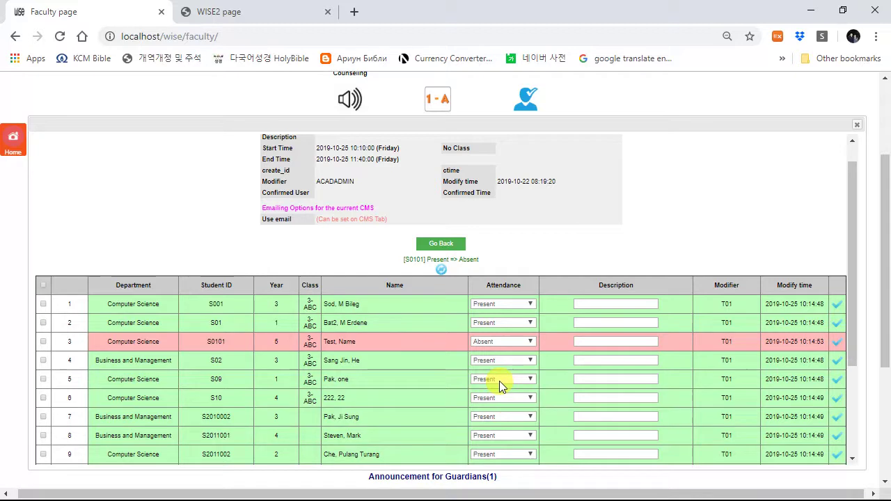
{"action": "left_click", "coordinate": [499, 379]}
{"action": "left_click", "coordinate": [497, 412]}
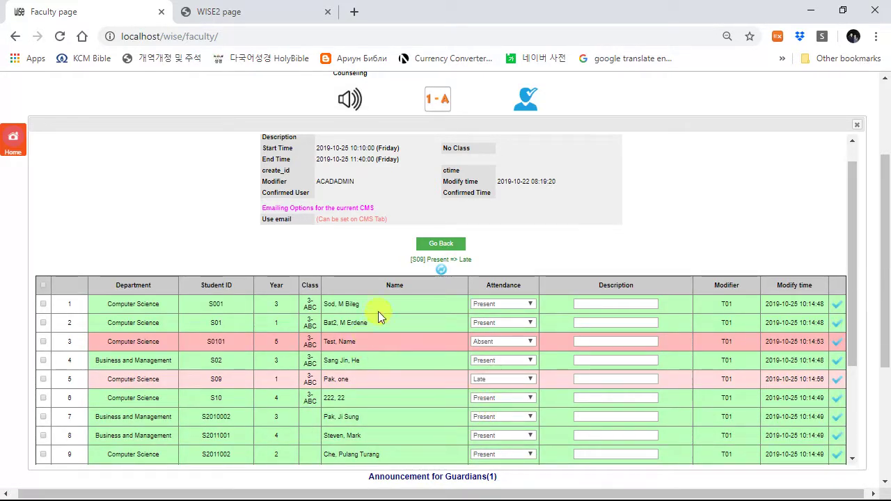
{"action": "left_click", "coordinate": [858, 128]}
{"action": "scroll", "coordinate": [606, 314], "scroll_direction": "down", "scroll_amount": 5}
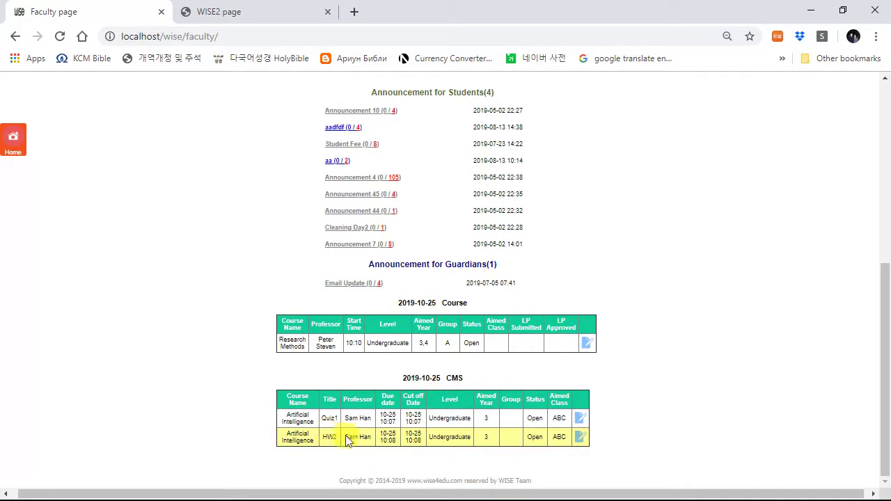
Step: From the top of the Faculty page, open Course Information showing three 2019/2020 Fall courses
{"action": "scroll", "coordinate": [505, 423], "scroll_direction": "up", "scroll_amount": 3}
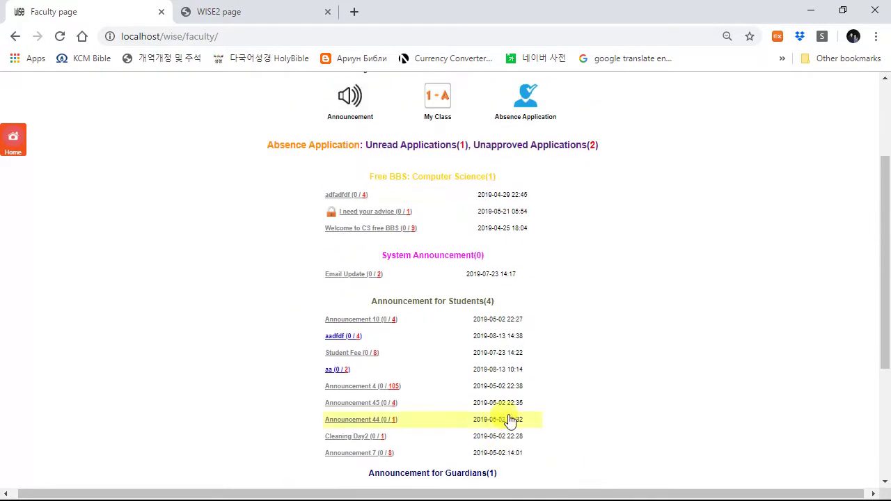
{"action": "scroll", "coordinate": [515, 418], "scroll_direction": "up", "scroll_amount": 2}
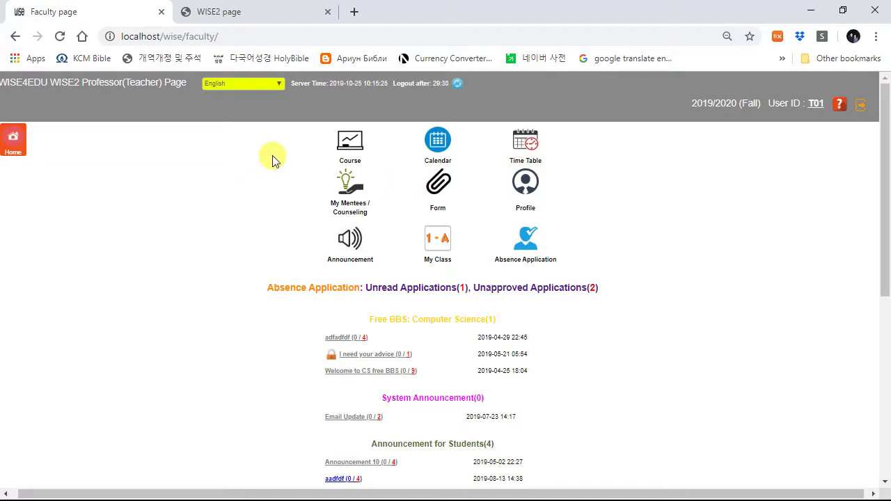
{"action": "left_click", "coordinate": [351, 143]}
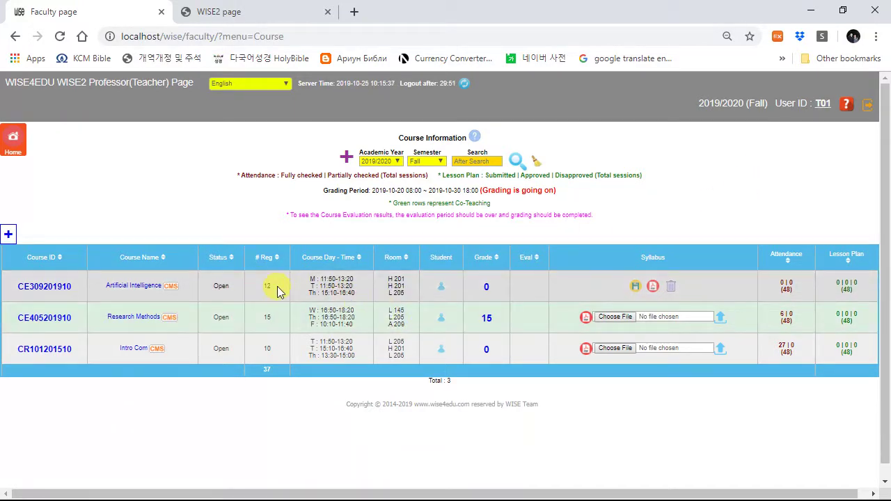
Step: Keep 2019/2020 as the academic year and review the details of course CE309201910
{"action": "left_click", "coordinate": [382, 161]}
{"action": "left_click", "coordinate": [128, 223]}
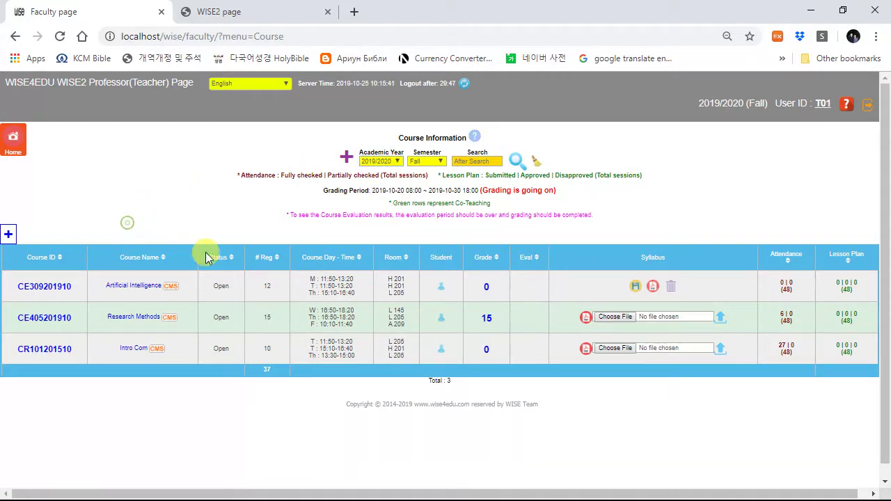
{"action": "left_click", "coordinate": [63, 291]}
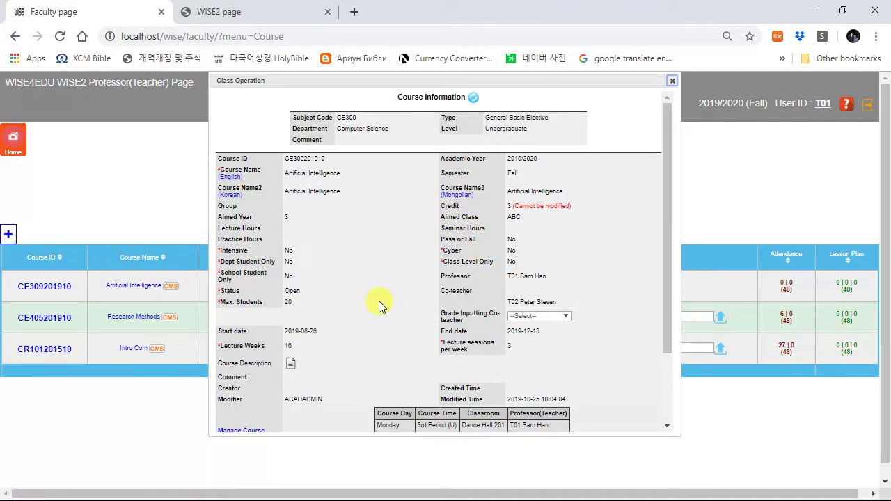
{"action": "scroll", "coordinate": [378, 300], "scroll_direction": "down", "scroll_amount": 3}
{"action": "scroll", "coordinate": [496, 308], "scroll_direction": "up", "scroll_amount": 5}
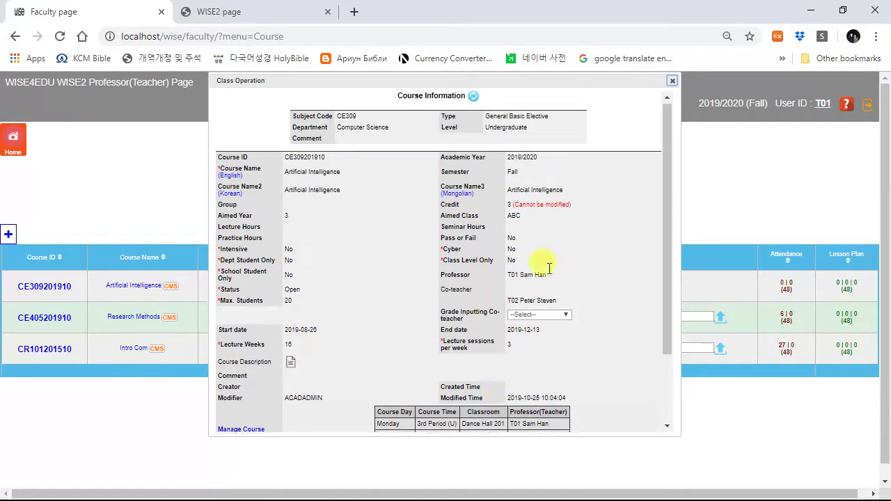
{"action": "left_click", "coordinate": [673, 81]}
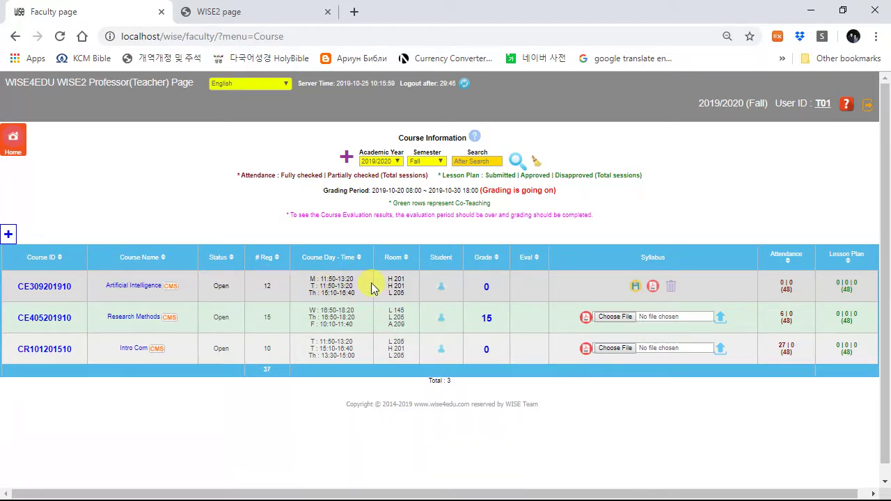
Step: Check Artificial Intelligence's registered students, then open its grade sheet
{"action": "left_click", "coordinate": [442, 288]}
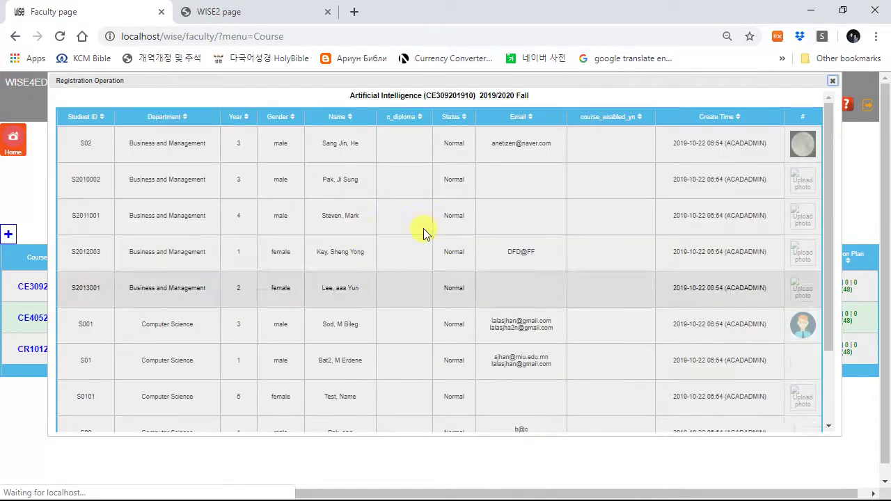
{"action": "left_click", "coordinate": [833, 82]}
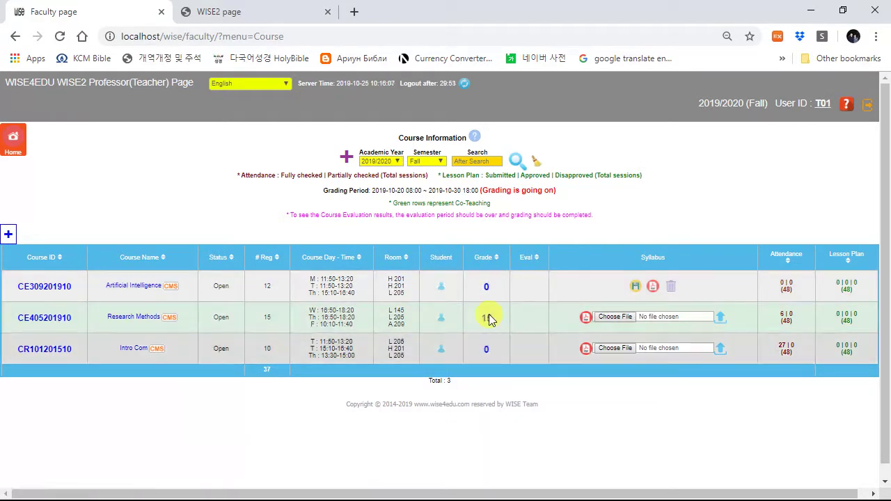
{"action": "left_click", "coordinate": [486, 289]}
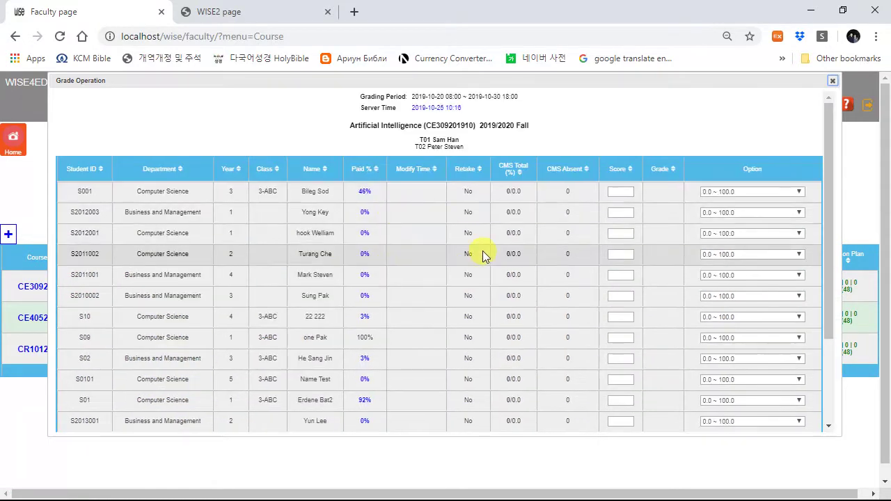
Step: Enter scores for the first two Artificial Intelligence students, 95 for the second, giving B and A
{"action": "left_click", "coordinate": [619, 192]}
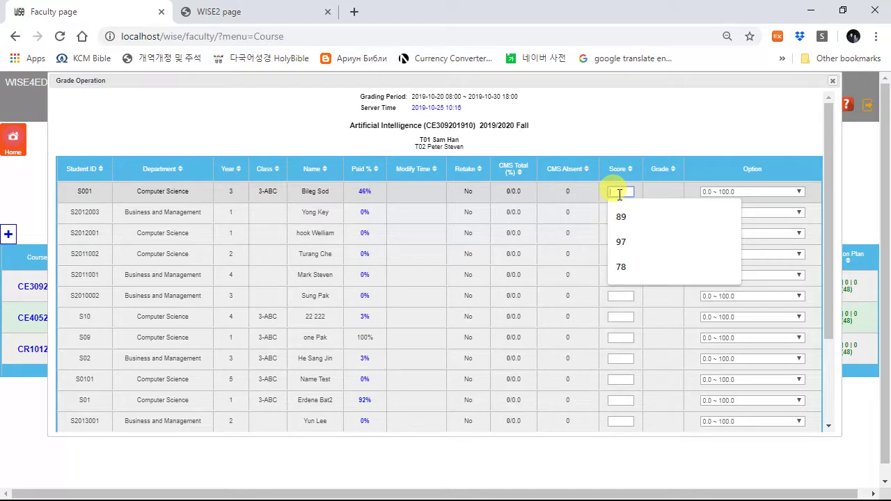
{"action": "type", "text": "89"}
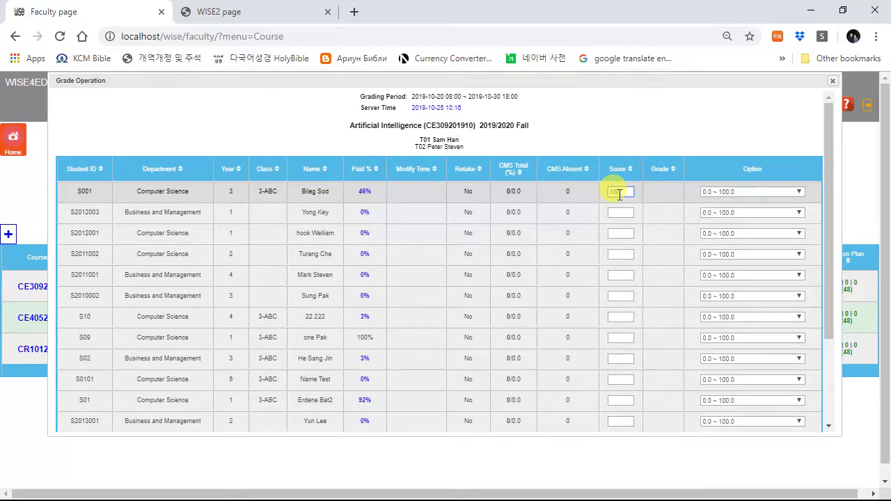
{"action": "key", "text": "Tab"}
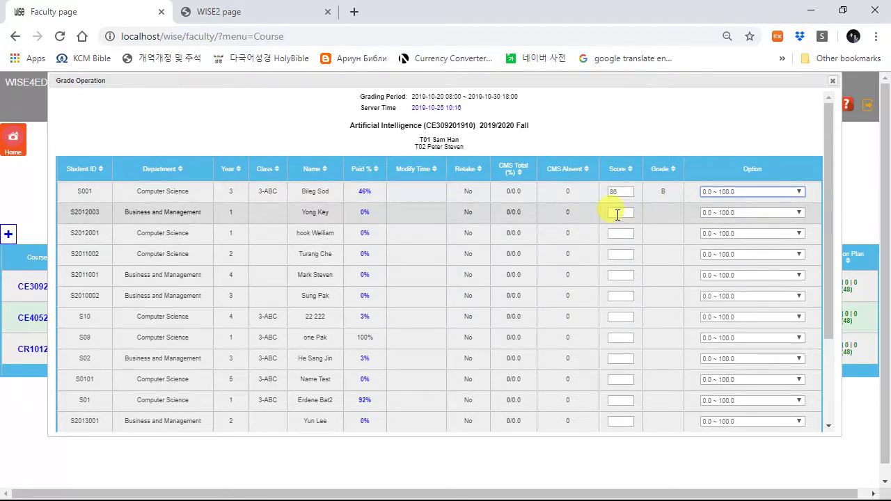
{"action": "left_click", "coordinate": [618, 213]}
{"action": "type", "text": "95"}
{"action": "key", "text": "Tab"}
Step: Try an out-of-range 110 for the third student, dismiss the warning, and close the grade sheet
{"action": "left_click", "coordinate": [619, 235]}
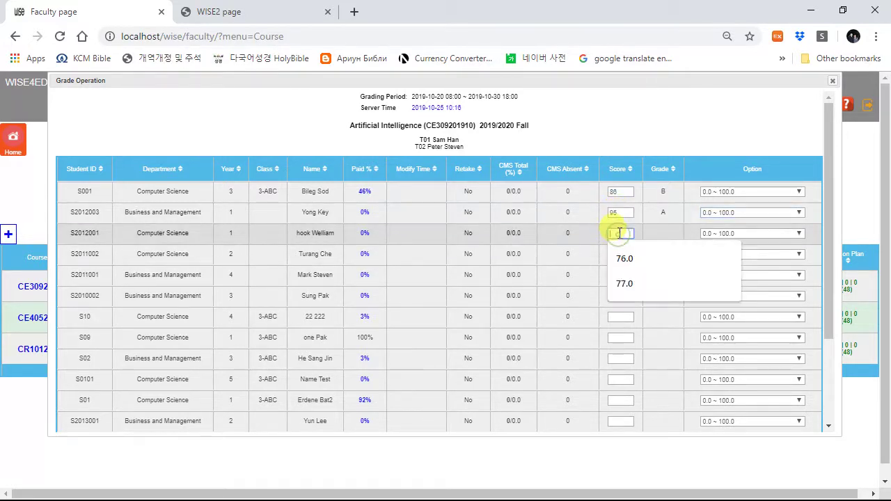
{"action": "type", "text": "110"}
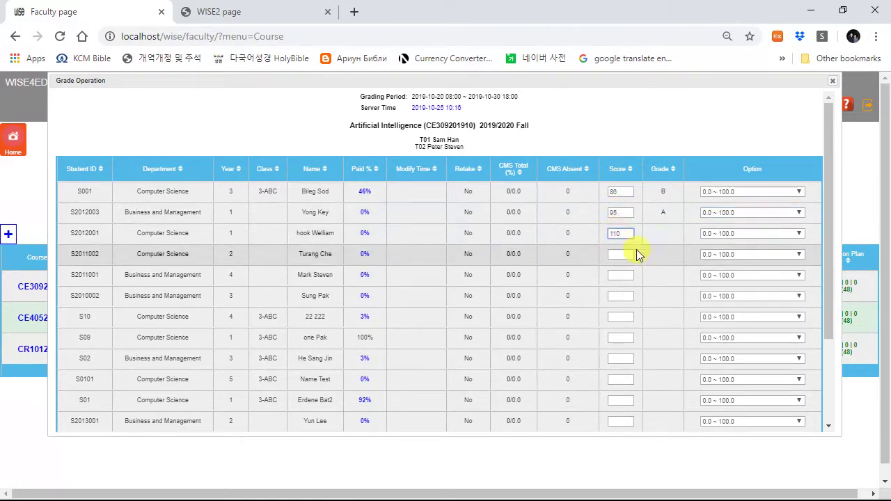
{"action": "left_click", "coordinate": [637, 249]}
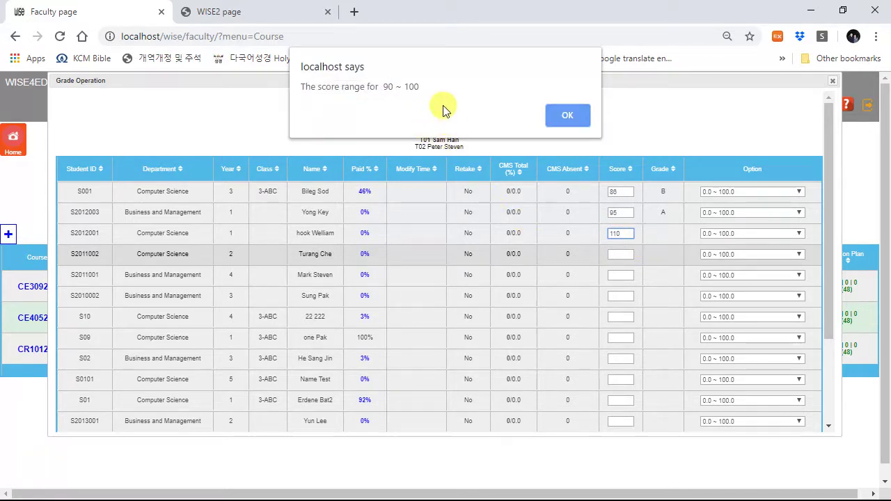
{"action": "left_click", "coordinate": [564, 112]}
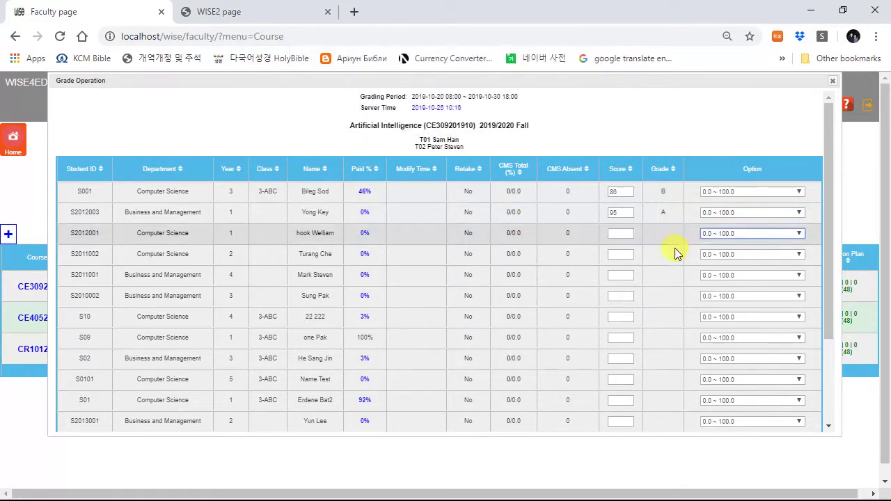
{"action": "left_click", "coordinate": [730, 233]}
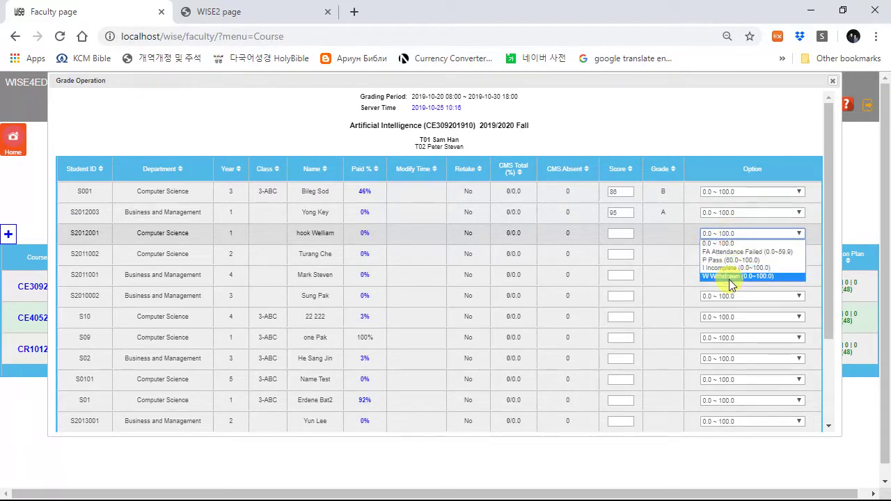
{"action": "left_click", "coordinate": [664, 262]}
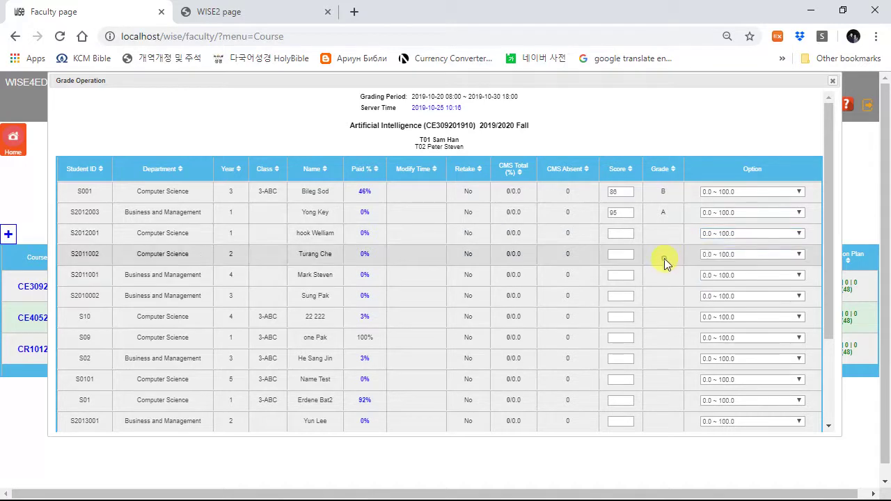
{"action": "left_click", "coordinate": [832, 81]}
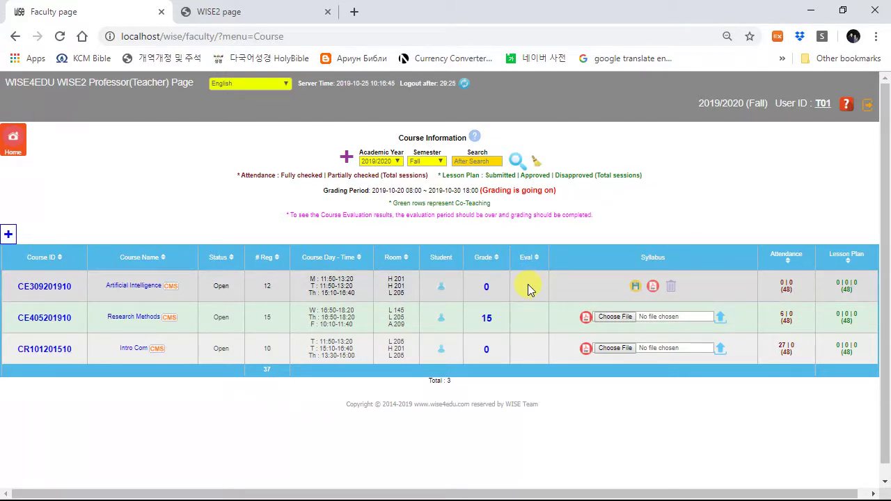
{"action": "left_click", "coordinate": [653, 287]}
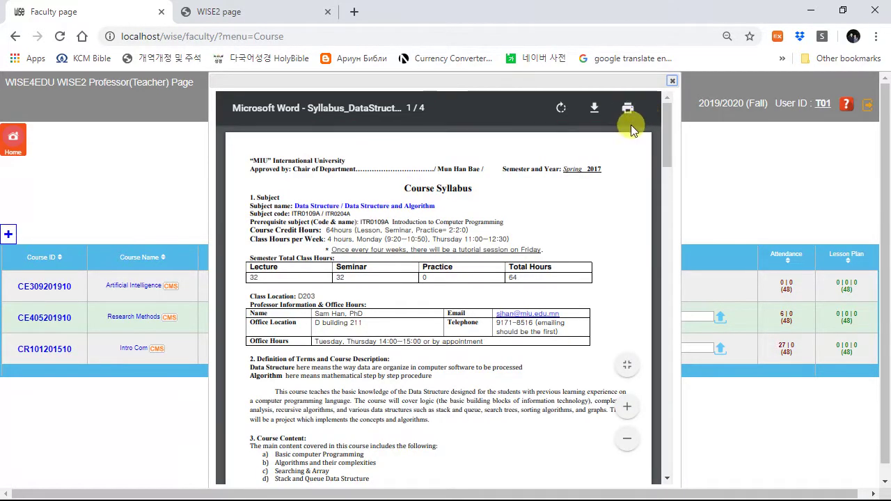
{"action": "left_click", "coordinate": [672, 81]}
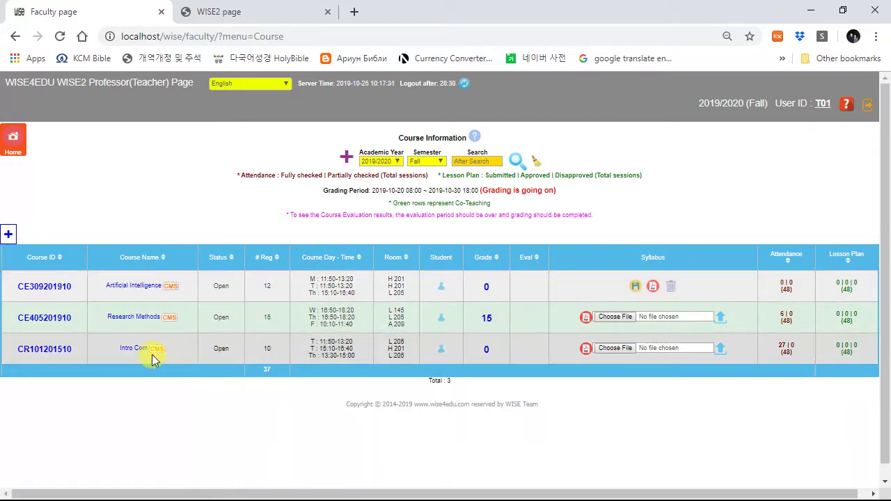
Step: Open Intro Com's CMS page and scroll through its 16 weeks of attendance sessions
{"action": "left_click", "coordinate": [156, 350]}
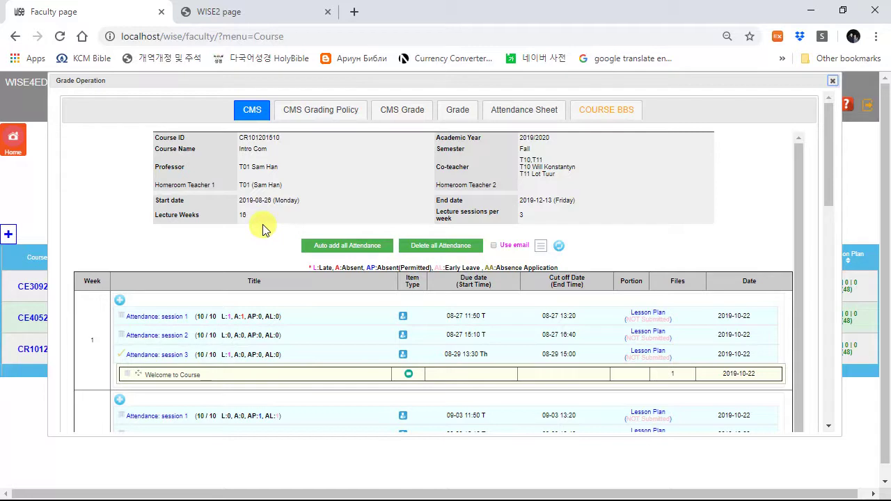
{"action": "scroll", "coordinate": [270, 240], "scroll_direction": "down", "scroll_amount": 1}
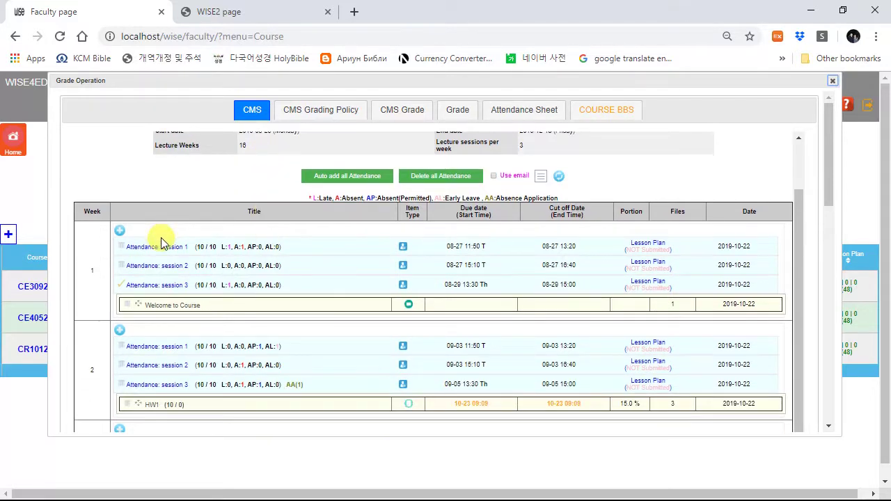
{"action": "scroll", "coordinate": [95, 224], "scroll_direction": "down", "scroll_amount": 1}
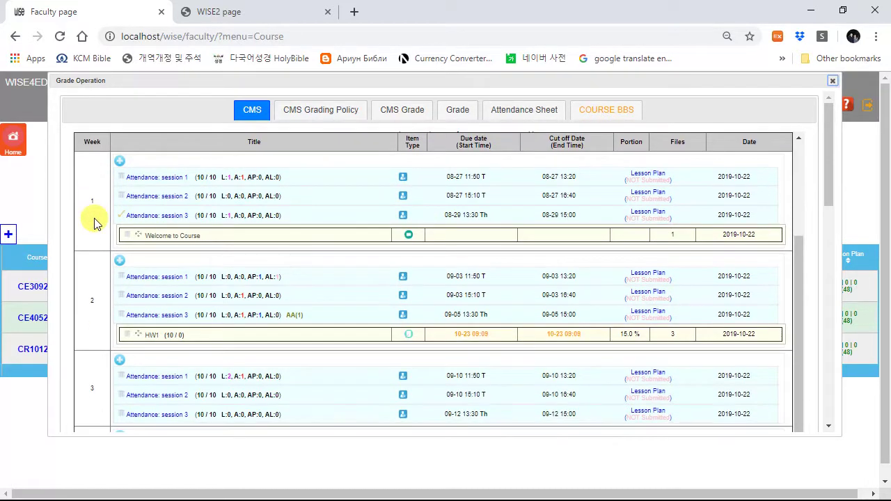
{"action": "scroll", "coordinate": [104, 230], "scroll_direction": "down", "scroll_amount": 10}
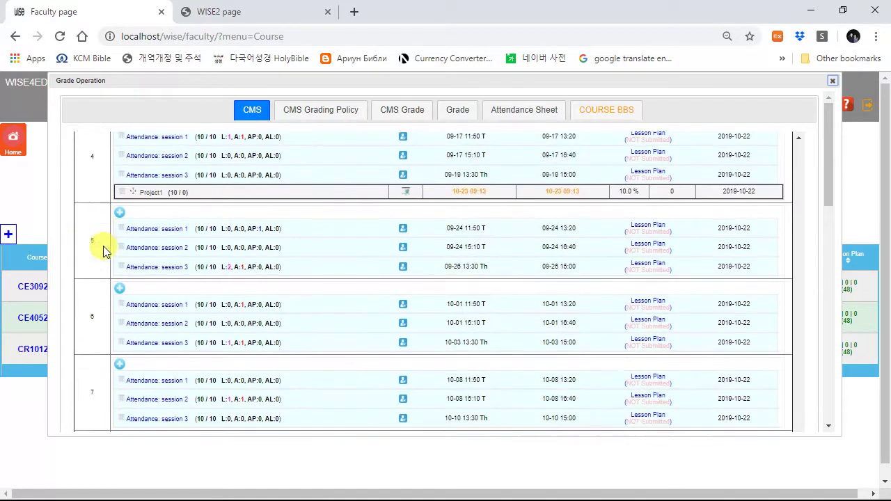
{"action": "scroll", "coordinate": [104, 306], "scroll_direction": "down", "scroll_amount": 5}
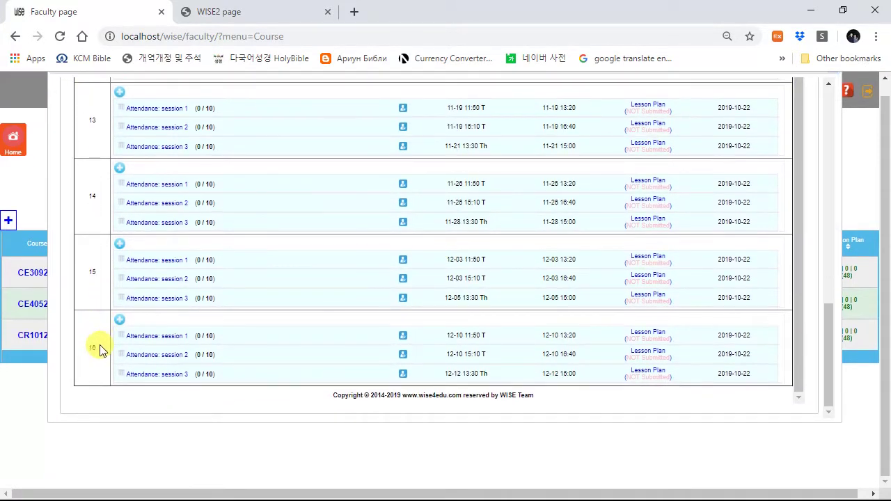
{"action": "scroll", "coordinate": [95, 337], "scroll_direction": "up", "scroll_amount": 3}
{"action": "scroll", "coordinate": [95, 340], "scroll_direction": "up", "scroll_amount": 10}
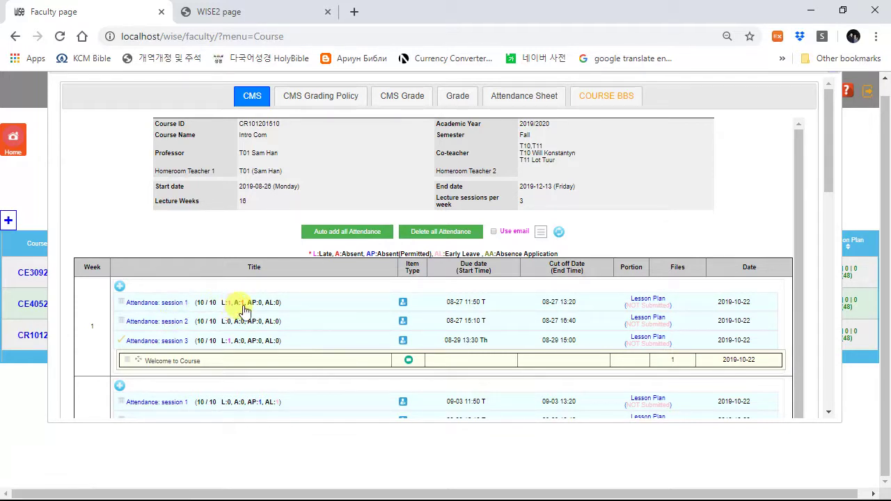
{"action": "left_click", "coordinate": [186, 307]}
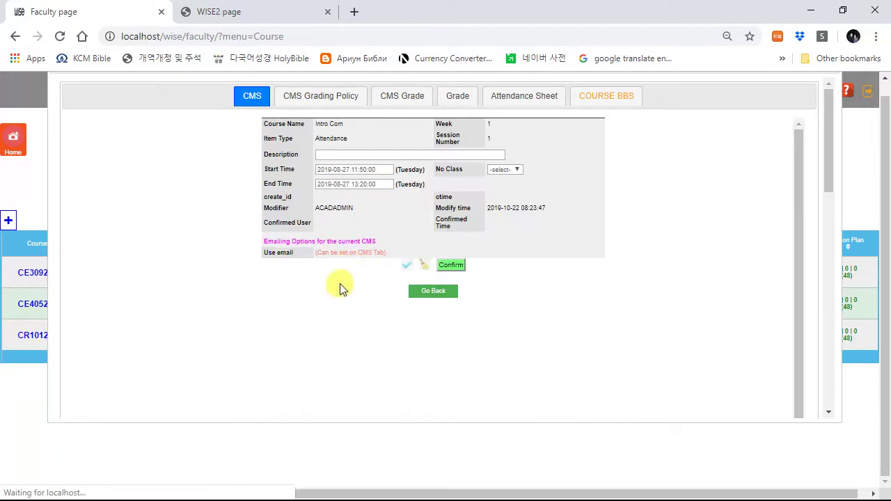
{"action": "scroll", "coordinate": [441, 318], "scroll_direction": "down", "scroll_amount": 2}
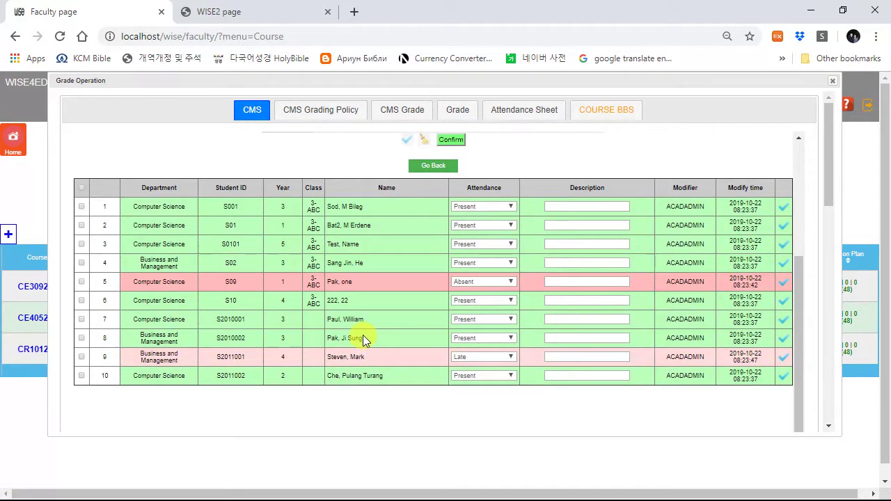
{"action": "scroll", "coordinate": [455, 308], "scroll_direction": "up", "scroll_amount": 2}
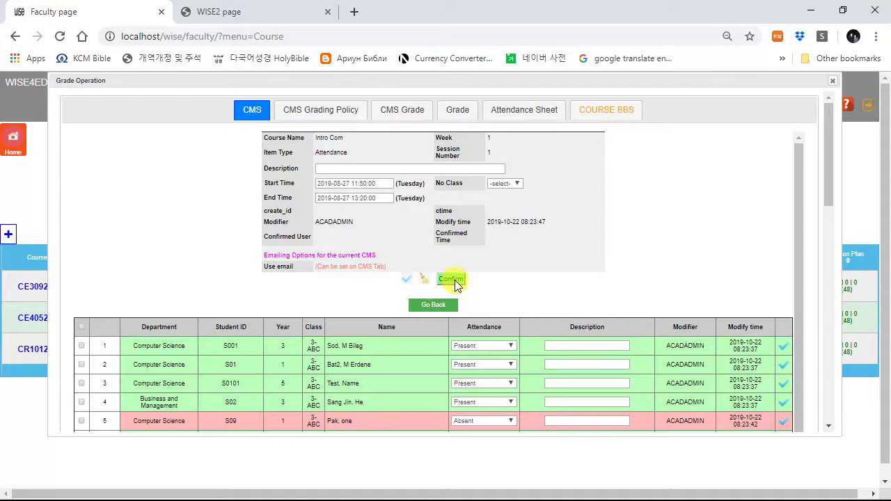
{"action": "left_click", "coordinate": [455, 280]}
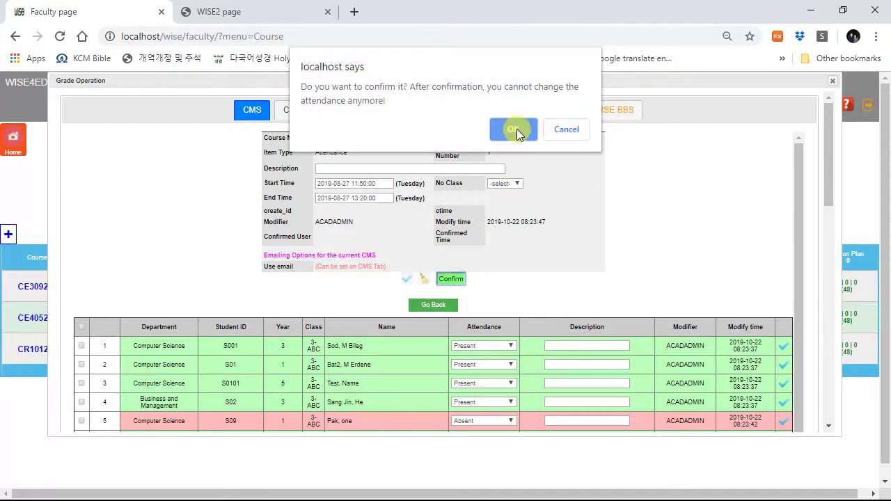
{"action": "left_click", "coordinate": [515, 129]}
{"action": "scroll", "coordinate": [408, 328], "scroll_direction": "down", "scroll_amount": 3}
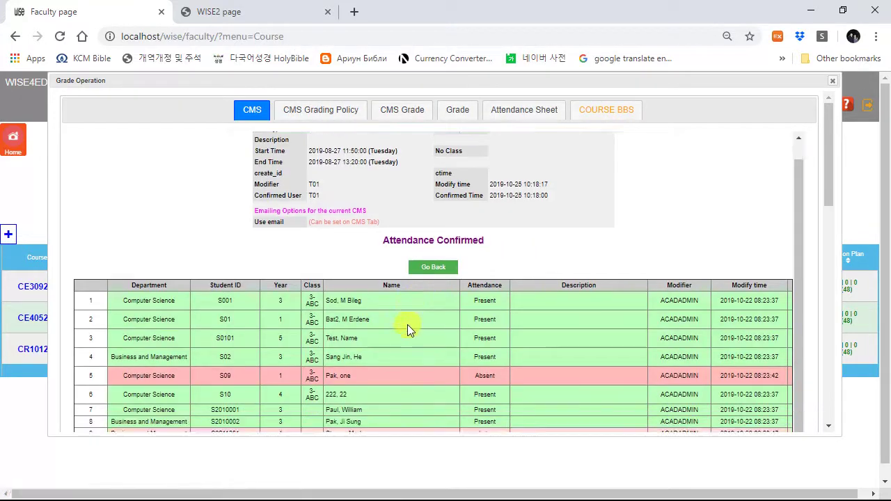
{"action": "scroll", "coordinate": [452, 285], "scroll_direction": "up", "scroll_amount": 2}
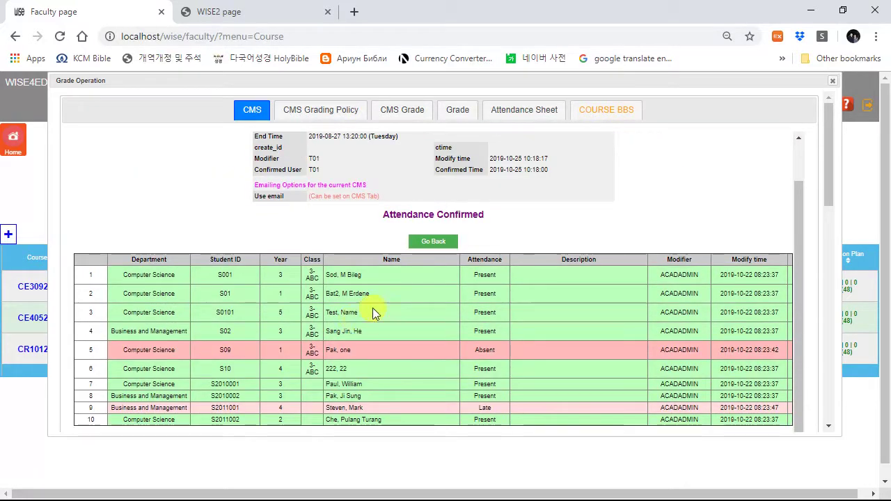
Step: Return from the attendance record to Intro Com's list of sessions
{"action": "left_click", "coordinate": [433, 242]}
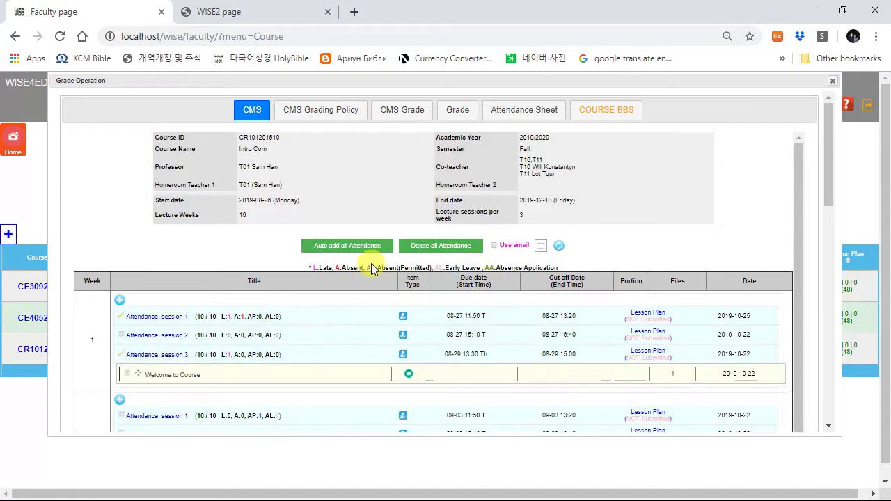
{"action": "scroll", "coordinate": [230, 285], "scroll_direction": "down", "scroll_amount": 2}
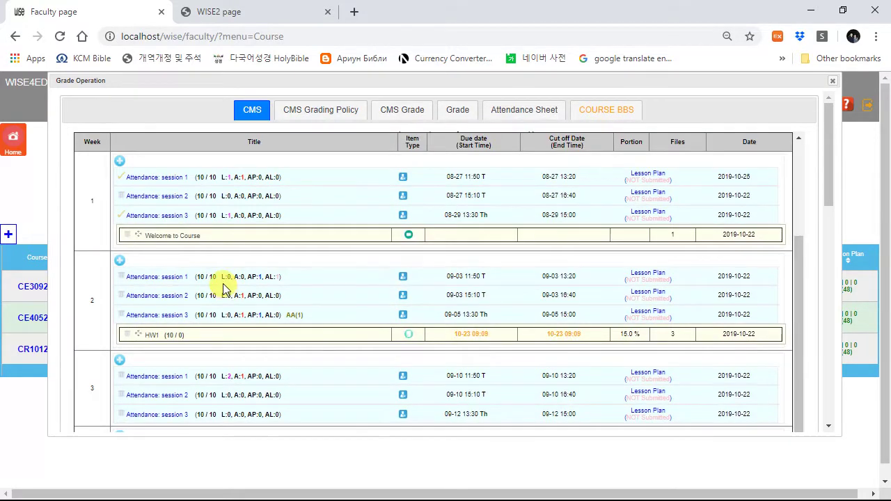
{"action": "scroll", "coordinate": [356, 281], "scroll_direction": "up", "scroll_amount": 2}
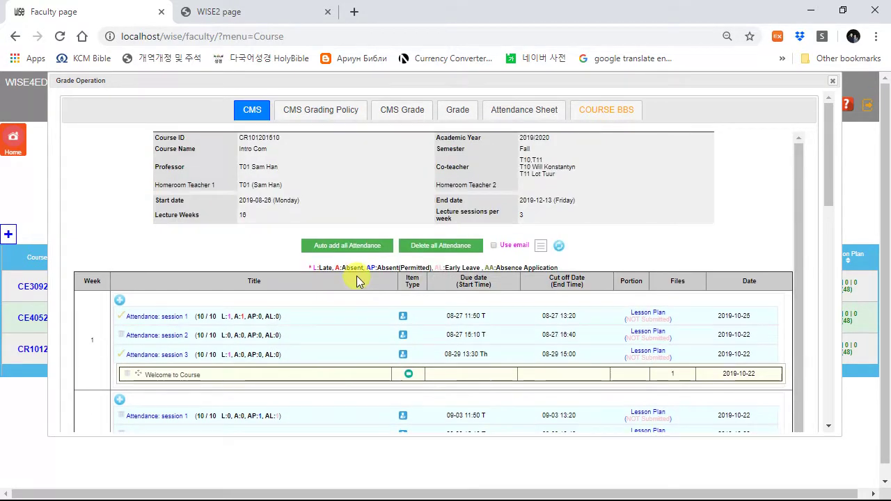
Step: View the month 10 attendance sheet, cancel printing it, and return to the weekly schedule
{"action": "left_click", "coordinate": [539, 115]}
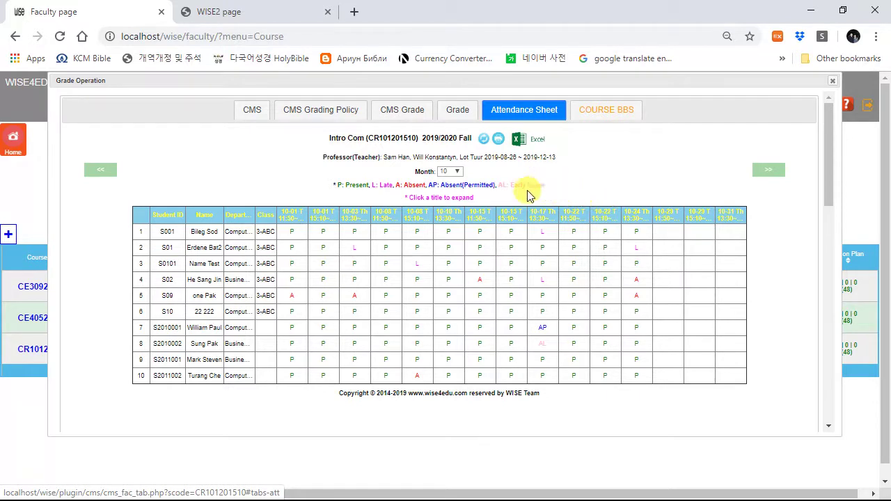
{"action": "left_click", "coordinate": [449, 172]}
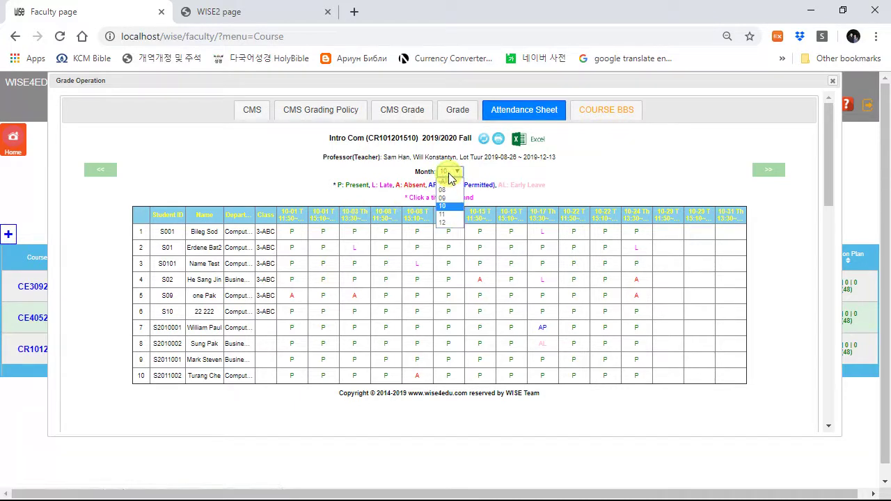
{"action": "left_click", "coordinate": [531, 180]}
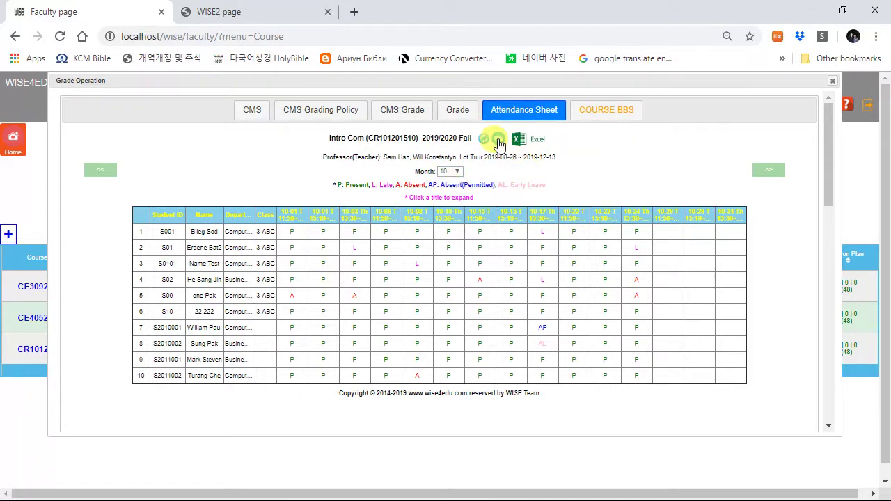
{"action": "left_click", "coordinate": [498, 139]}
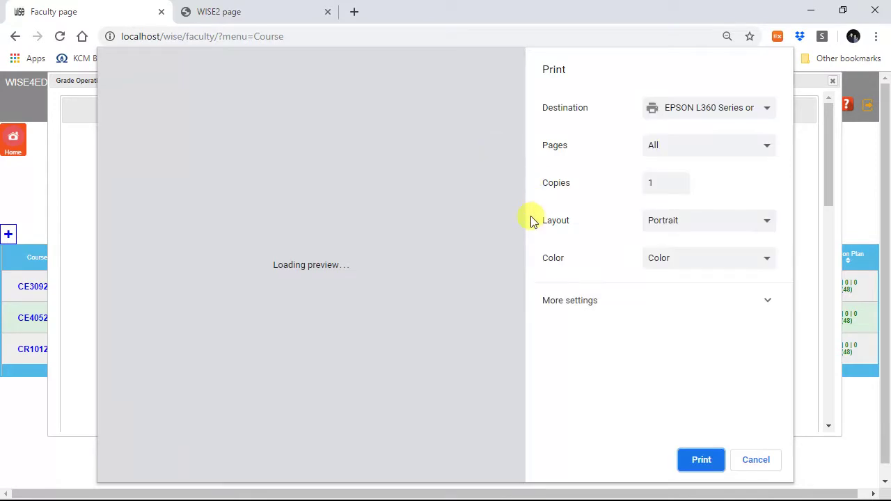
{"action": "key", "text": "Escape"}
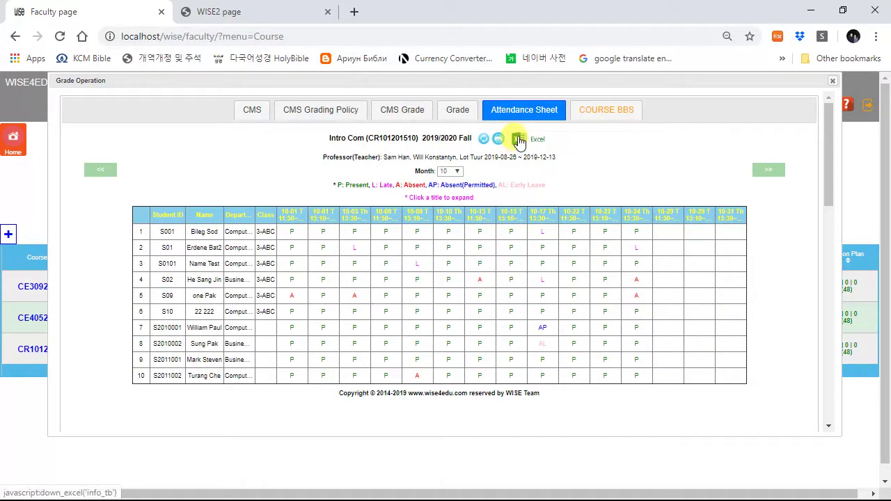
{"action": "left_click", "coordinate": [252, 110]}
{"action": "scroll", "coordinate": [247, 286], "scroll_direction": "down", "scroll_amount": 2}
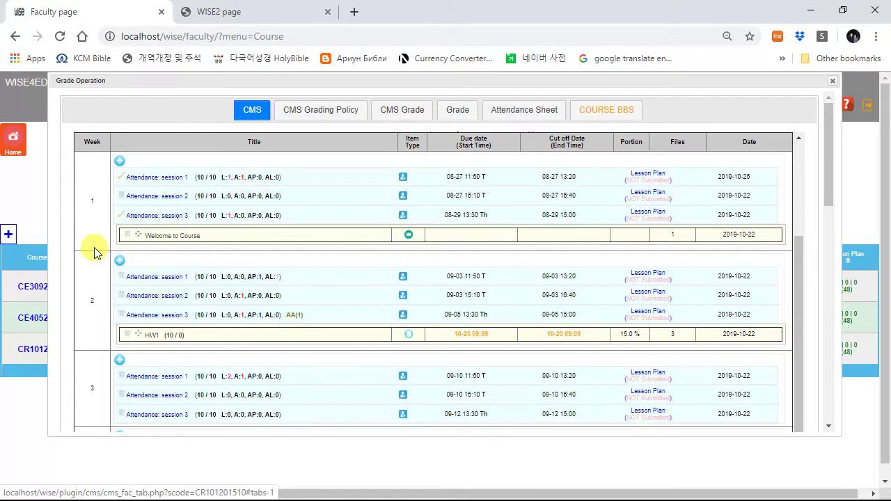
Step: Check week 1 attendance session 3 and open the HW1 homework details
{"action": "left_click", "coordinate": [121, 215]}
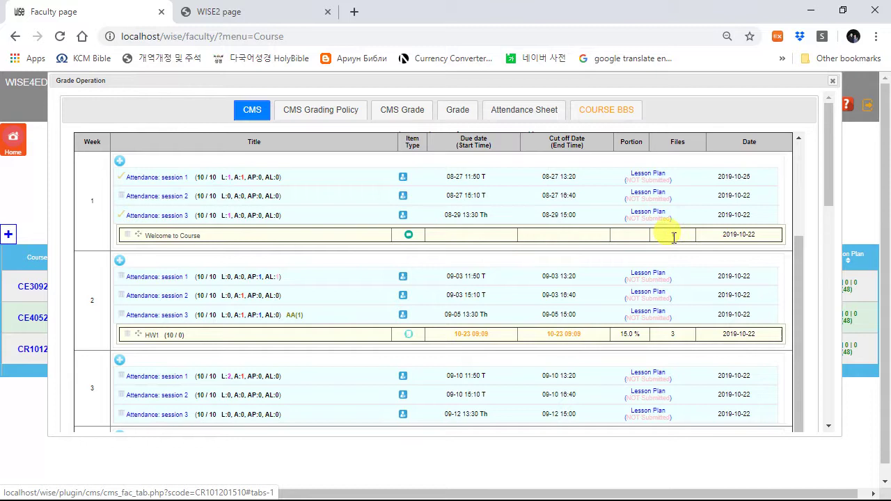
{"action": "scroll", "coordinate": [286, 359], "scroll_direction": "down", "scroll_amount": 1}
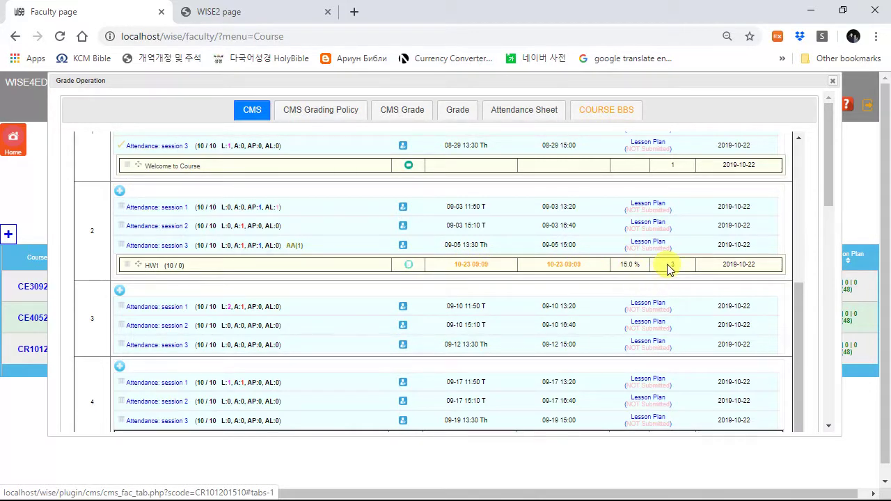
{"action": "left_click", "coordinate": [166, 268]}
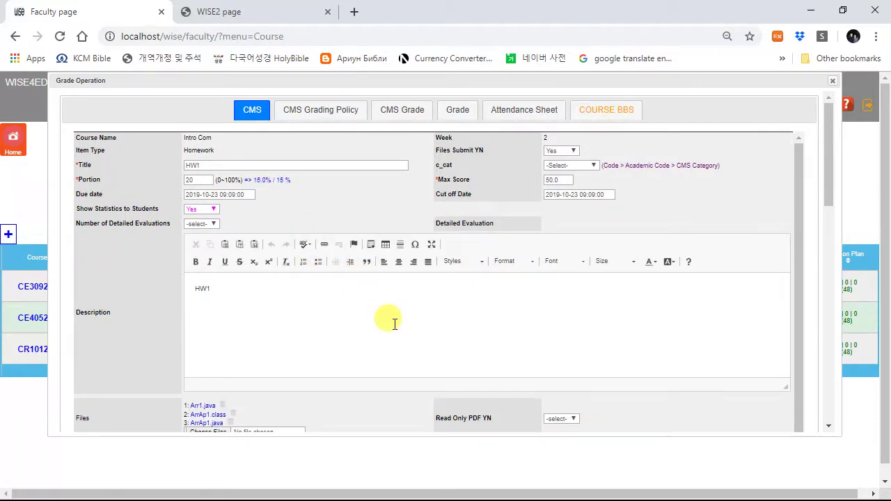
{"action": "scroll", "coordinate": [390, 318], "scroll_direction": "down", "scroll_amount": 1}
{"action": "scroll", "coordinate": [463, 274], "scroll_direction": "up", "scroll_amount": 1}
{"action": "scroll", "coordinate": [424, 342], "scroll_direction": "down", "scroll_amount": 1}
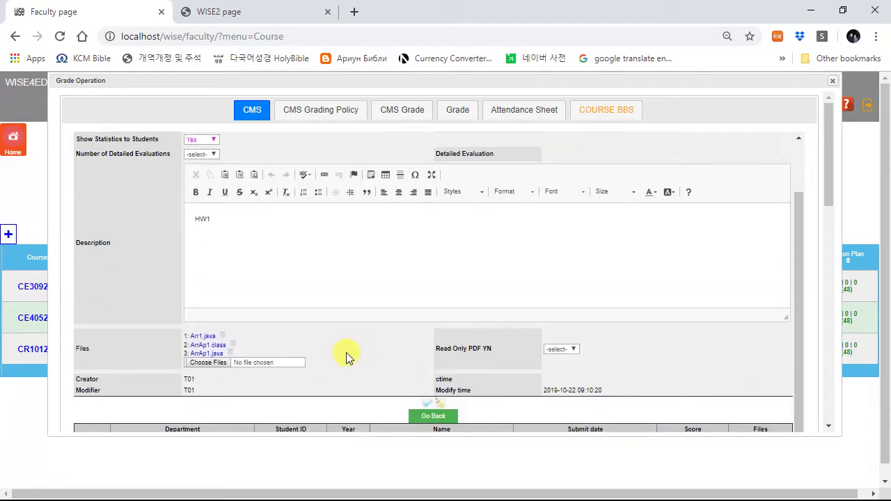
{"action": "scroll", "coordinate": [284, 350], "scroll_direction": "down", "scroll_amount": 3}
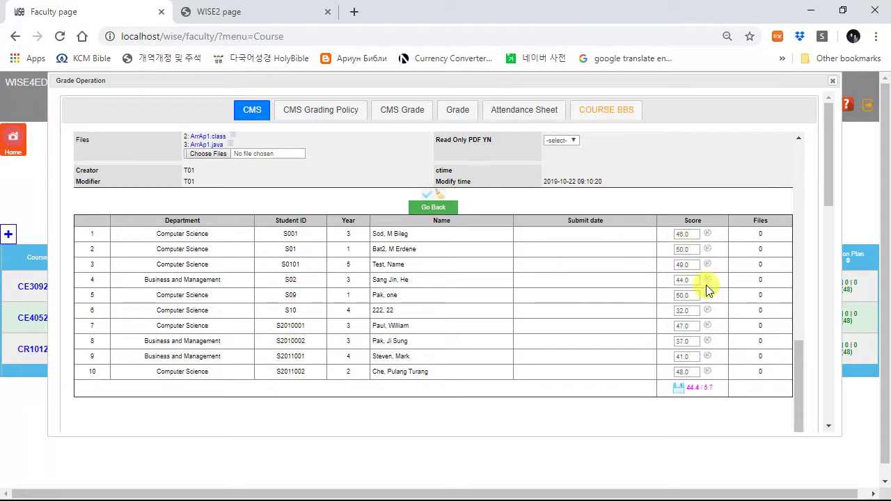
Step: Open the first student's HW1 submission for grading, then return to the score list and its class average
{"action": "left_click", "coordinate": [708, 234]}
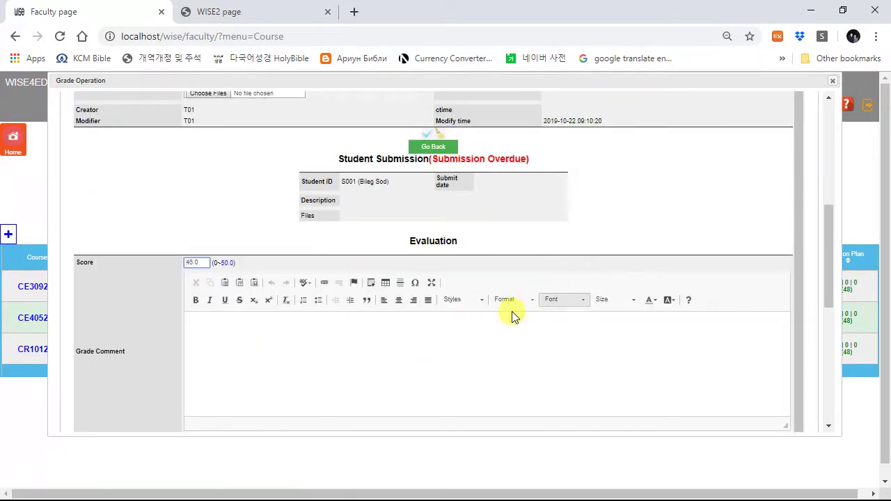
{"action": "left_click", "coordinate": [325, 344]}
{"action": "scroll", "coordinate": [330, 348], "scroll_direction": "down", "scroll_amount": 2}
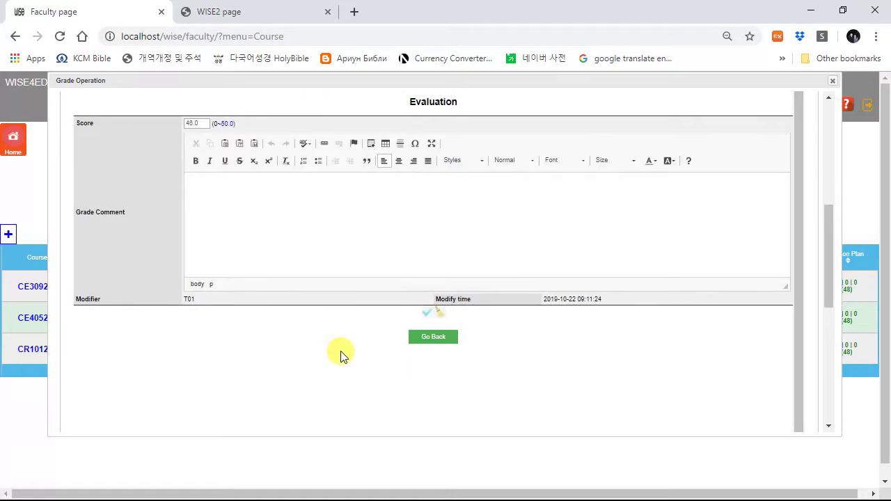
{"action": "left_click", "coordinate": [427, 338]}
{"action": "scroll", "coordinate": [533, 358], "scroll_direction": "up", "scroll_amount": 2}
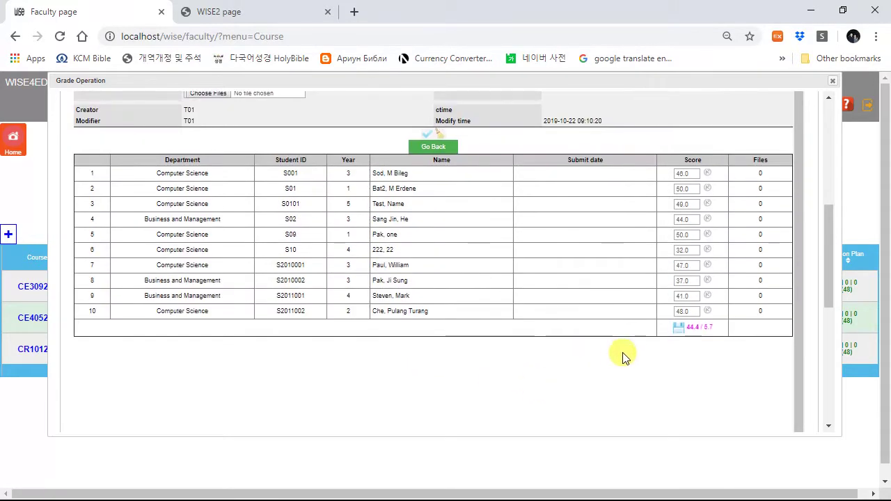
{"action": "left_click_drag", "start_coordinate": [689, 327], "coordinate": [719, 327]}
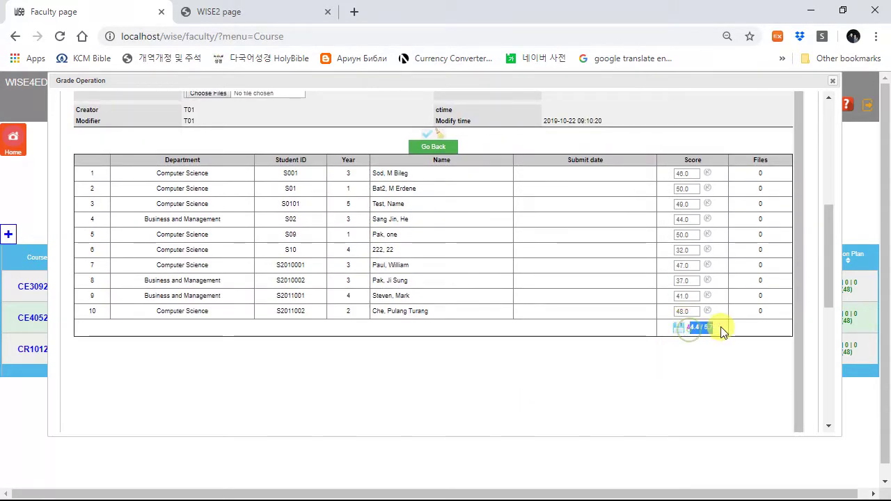
{"action": "scroll", "coordinate": [497, 301], "scroll_direction": "up", "scroll_amount": 3}
Step: Go back to the weekly schedule and review attendance recorded through week 9
{"action": "left_click", "coordinate": [435, 357]}
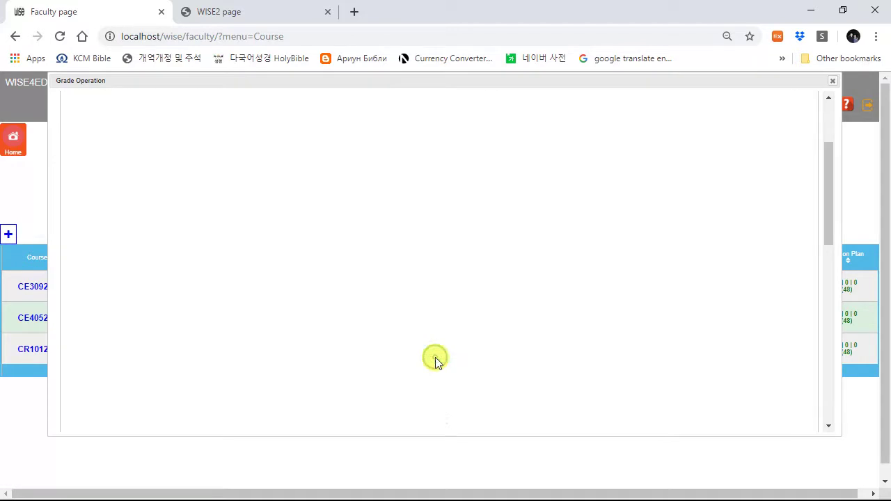
{"action": "scroll", "coordinate": [346, 355], "scroll_direction": "down", "scroll_amount": 7}
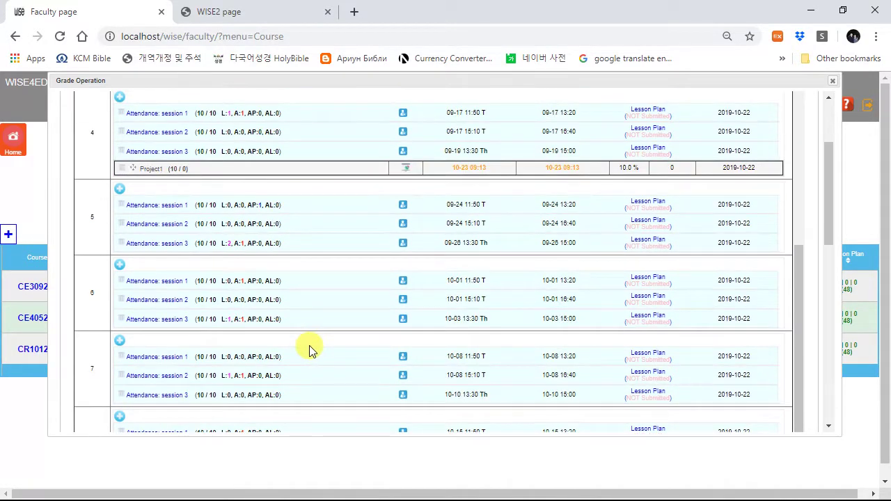
{"action": "scroll", "coordinate": [305, 341], "scroll_direction": "down", "scroll_amount": 4}
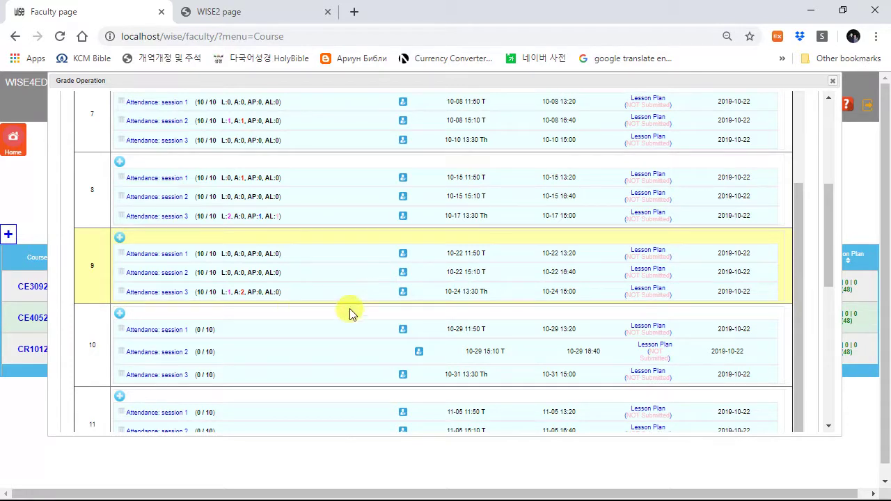
{"action": "scroll", "coordinate": [385, 309], "scroll_direction": "up", "scroll_amount": 5}
{"action": "scroll", "coordinate": [386, 309], "scroll_direction": "up", "scroll_amount": 2}
{"action": "scroll", "coordinate": [345, 291], "scroll_direction": "up", "scroll_amount": 5}
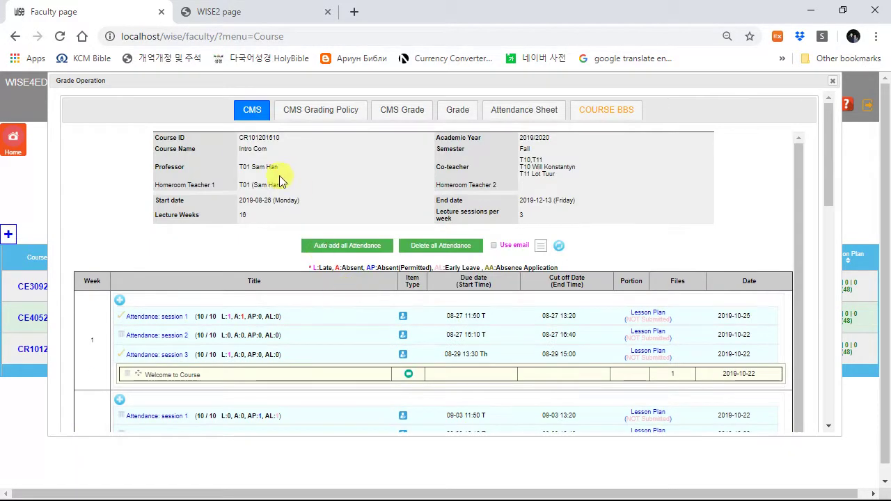
Step: Open the Intro Com grading policy and check the Homework % choices, leaving them unchanged
{"action": "left_click", "coordinate": [318, 113]}
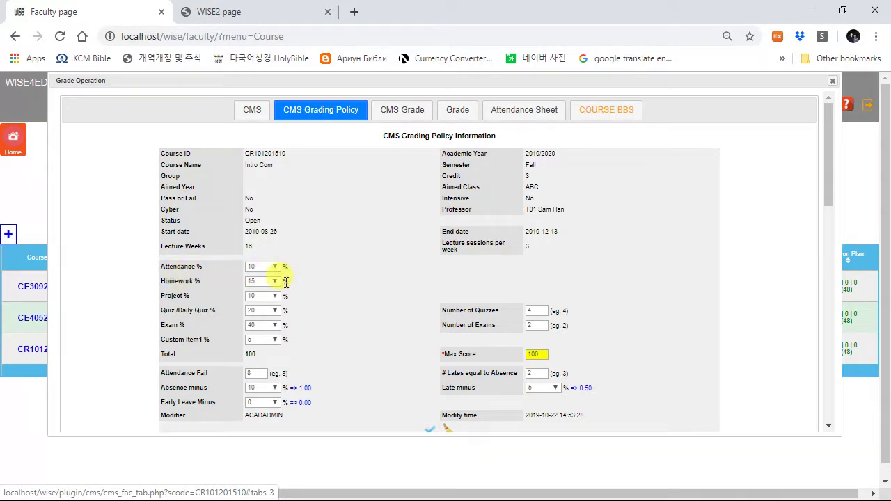
{"action": "left_click", "coordinate": [256, 282]}
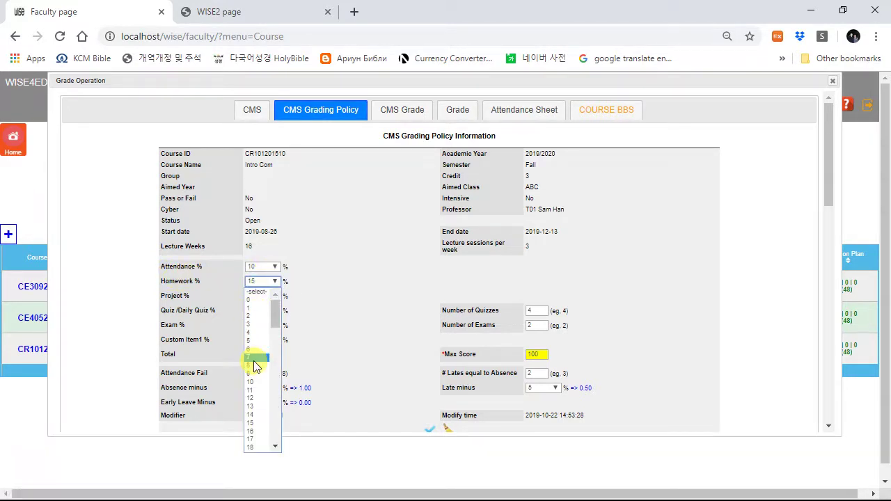
{"action": "left_click", "coordinate": [197, 348]}
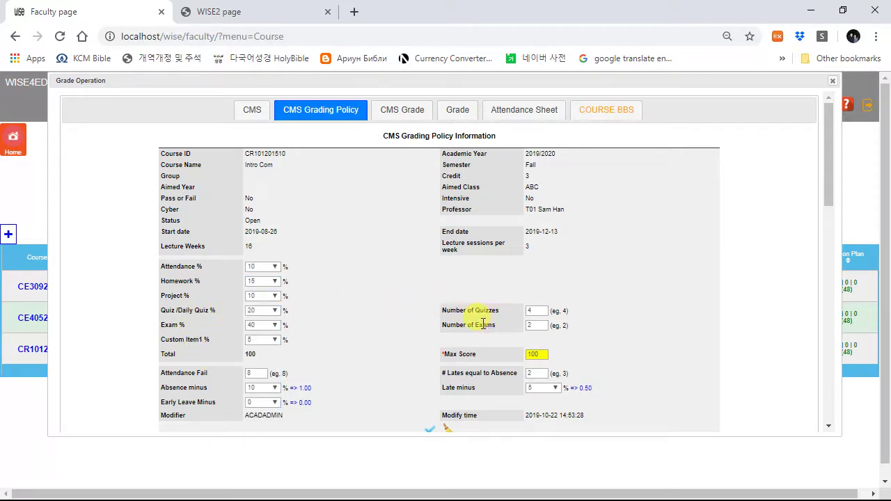
Step: Look over the quiz count and lates-equal-to-absence values, then show the CMS grade table
{"action": "left_click", "coordinate": [533, 310]}
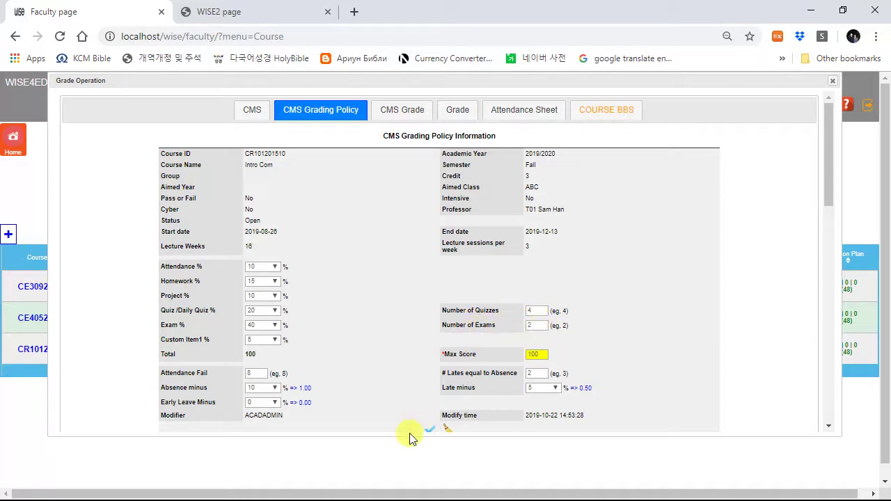
{"action": "scroll", "coordinate": [432, 404], "scroll_direction": "down", "scroll_amount": 3}
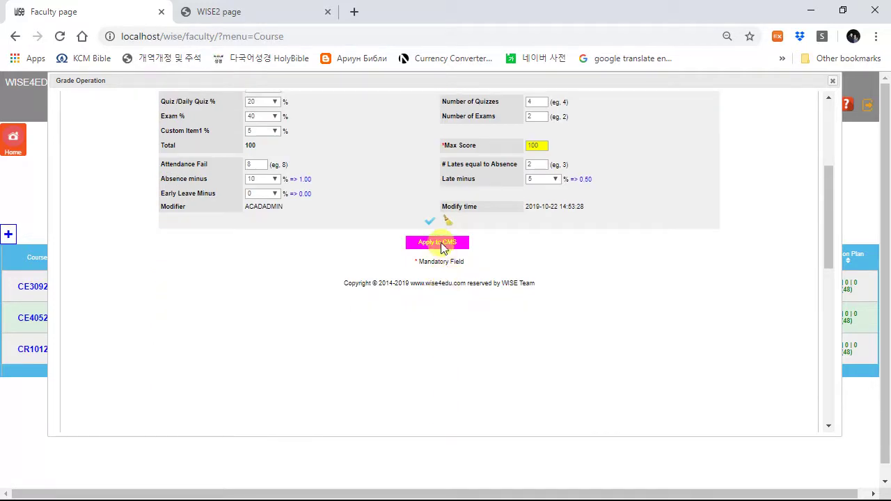
{"action": "scroll", "coordinate": [440, 248], "scroll_direction": "up", "scroll_amount": 2}
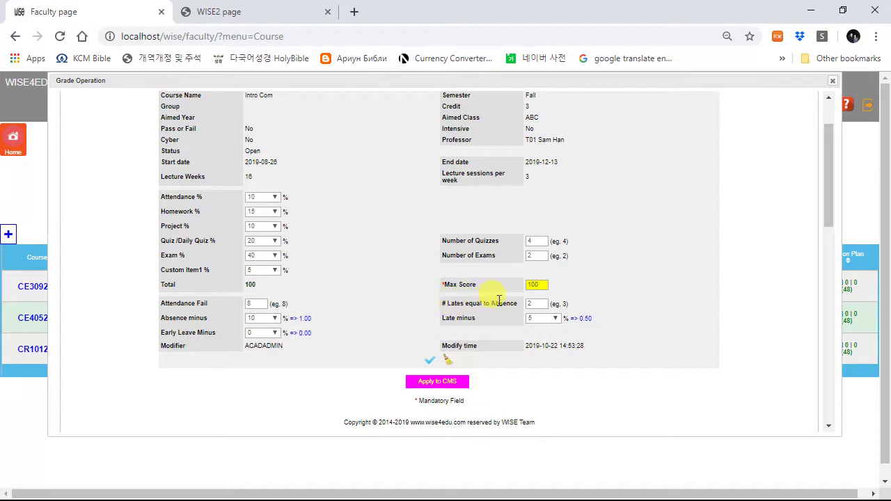
{"action": "left_click", "coordinate": [544, 303]}
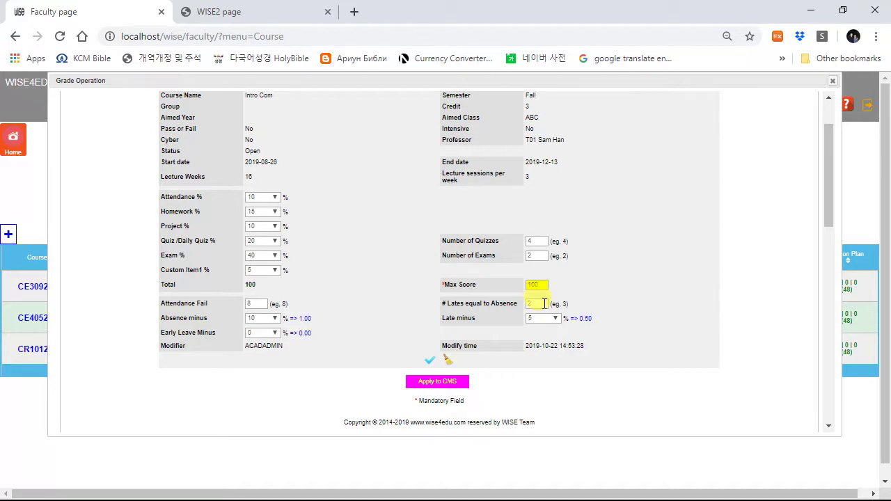
{"action": "scroll", "coordinate": [476, 321], "scroll_direction": "up", "scroll_amount": 1}
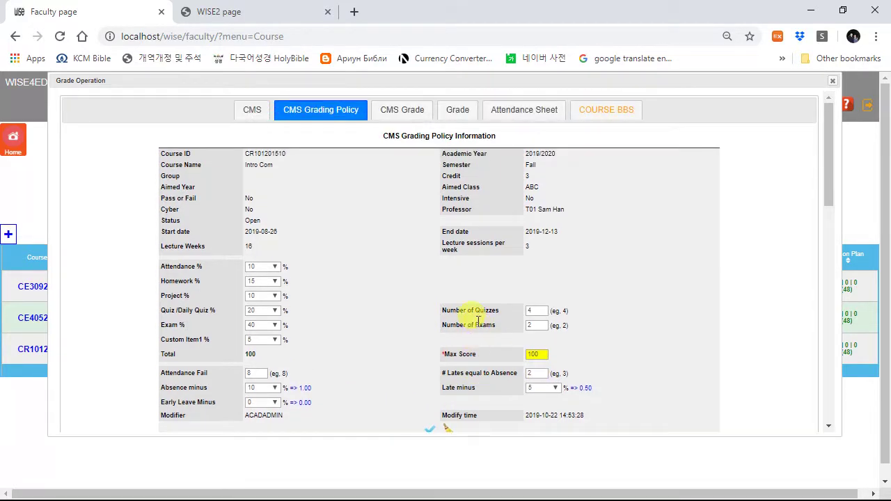
{"action": "left_click", "coordinate": [402, 109]}
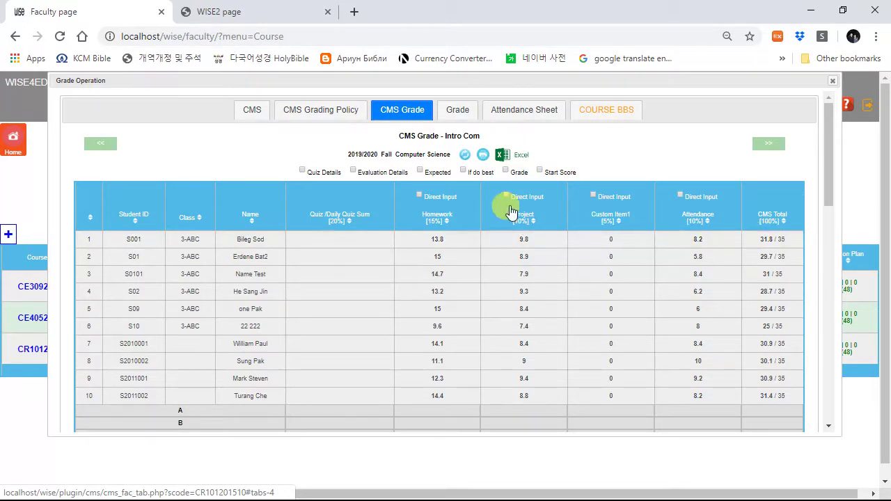
Step: Add the Expected and If do best columns, then show the Grade sheet for 2019-10-20 to 10-30
{"action": "left_click", "coordinate": [421, 172]}
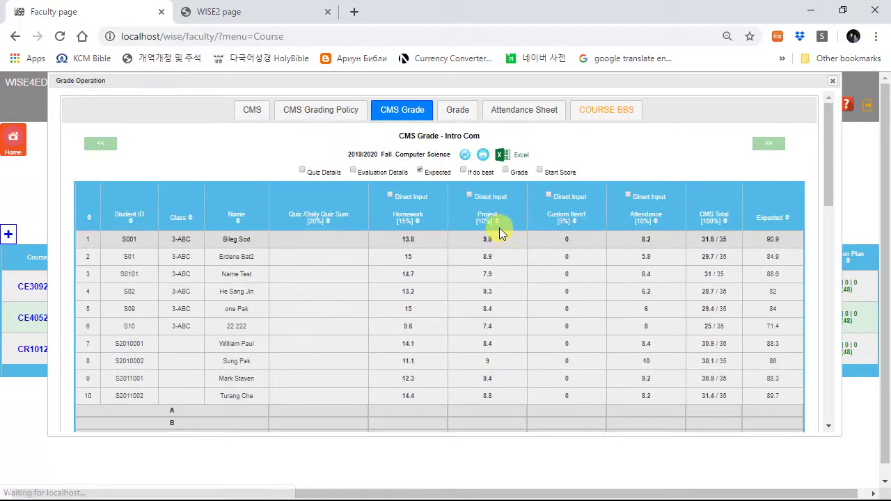
{"action": "left_click", "coordinate": [463, 171]}
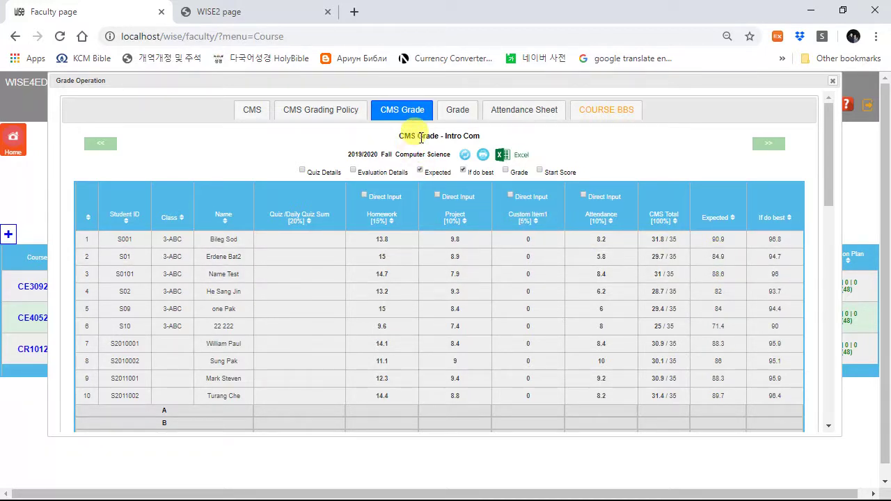
{"action": "left_click", "coordinate": [458, 111]}
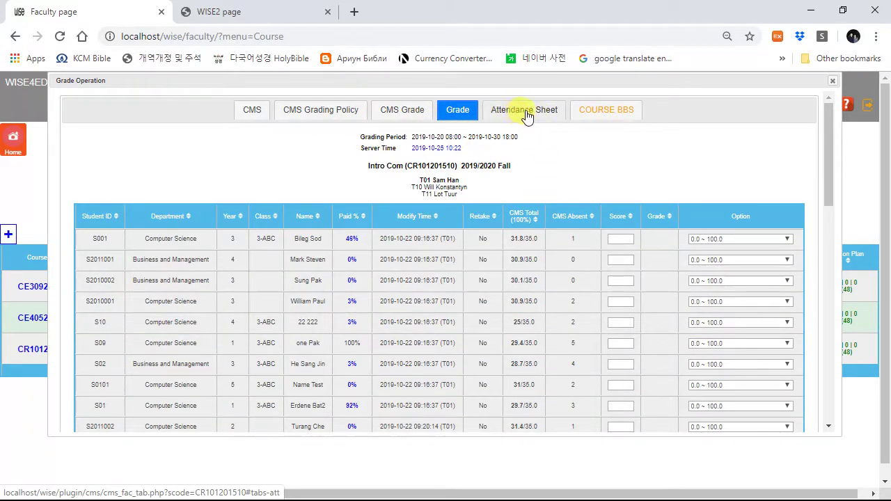
Step: Create a free Course BBS for Intro Com and close the Grade Operation window
{"action": "left_click", "coordinate": [598, 112]}
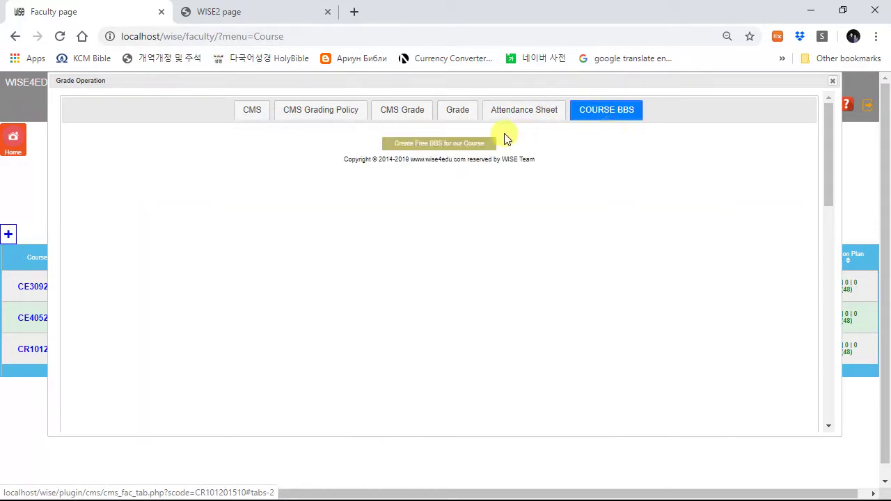
{"action": "left_click", "coordinate": [435, 144]}
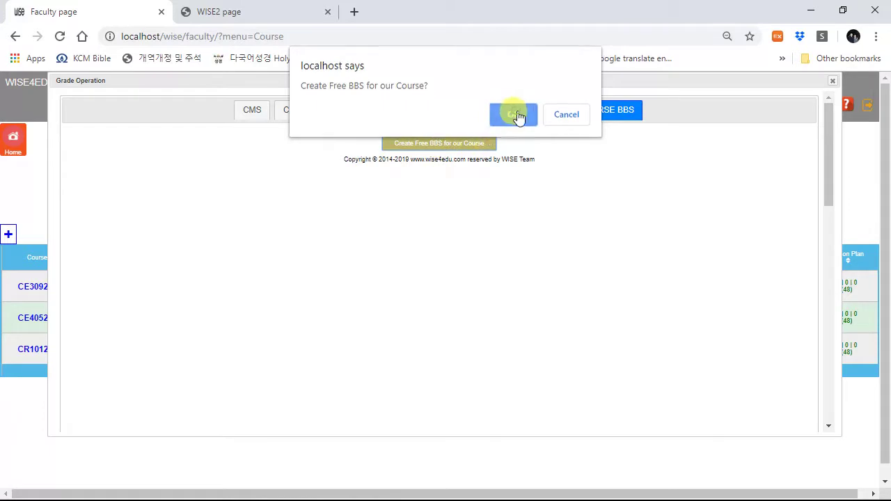
{"action": "left_click", "coordinate": [515, 116]}
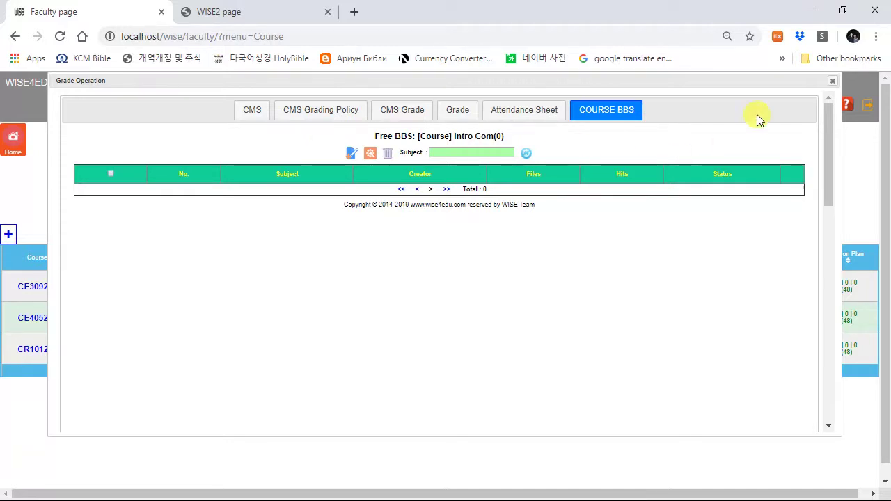
{"action": "left_click", "coordinate": [833, 83]}
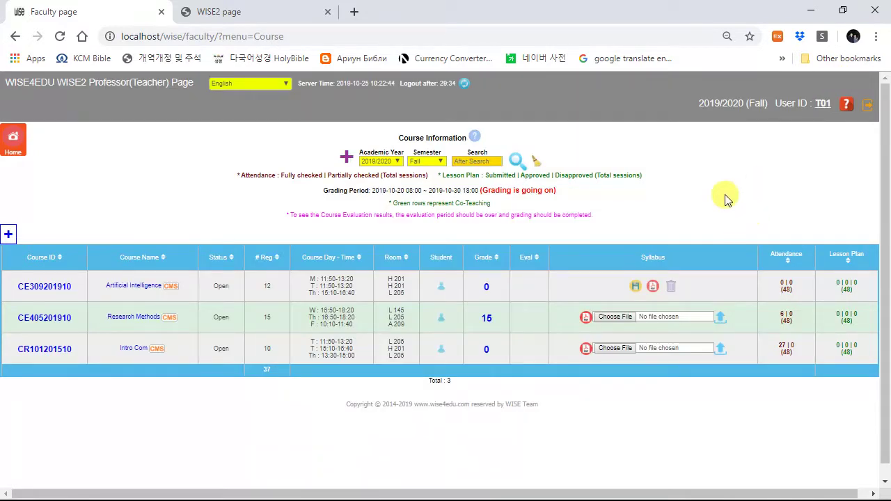
Step: Check the October 25 quiz in the teaching calendar, then show the 2019/2020 Fall timetable
{"action": "left_click", "coordinate": [13, 139]}
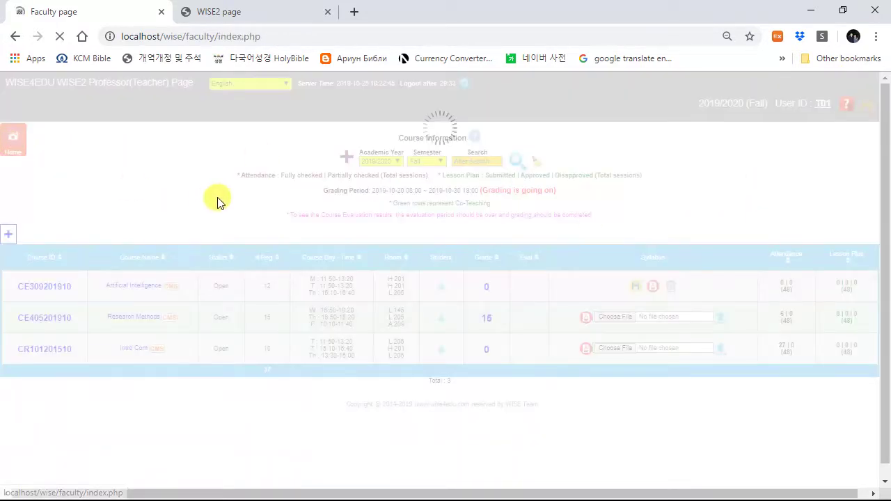
{"action": "left_click", "coordinate": [446, 144]}
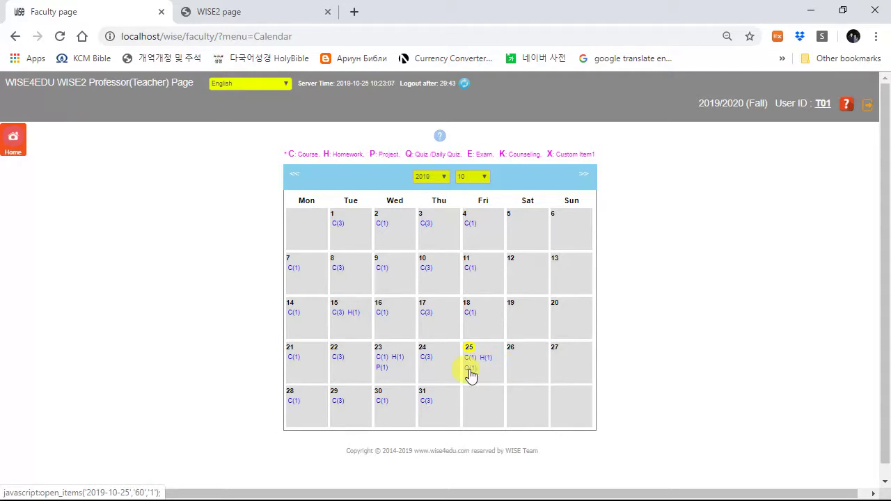
{"action": "left_click", "coordinate": [470, 369]}
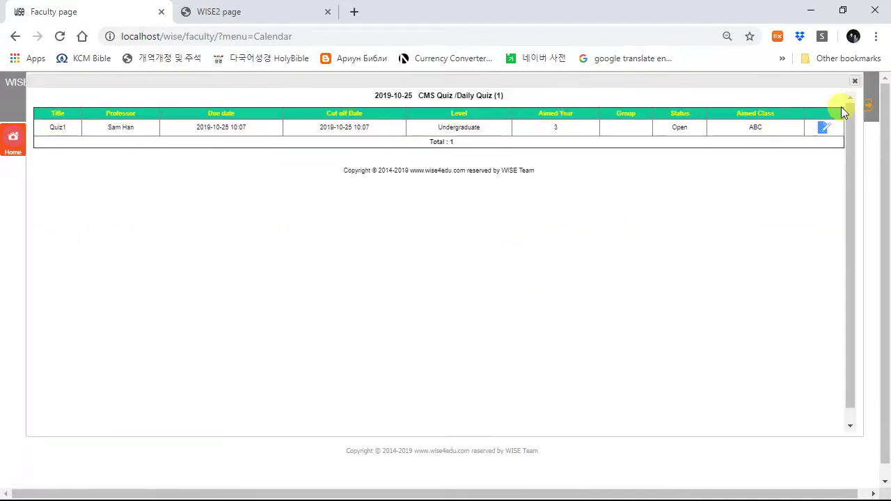
{"action": "left_click", "coordinate": [855, 82]}
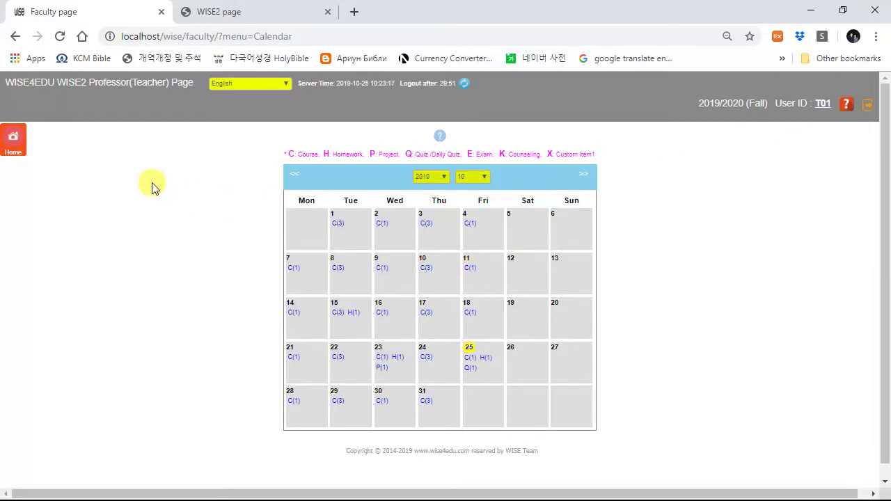
{"action": "left_click", "coordinate": [19, 150]}
{"action": "left_click", "coordinate": [532, 143]}
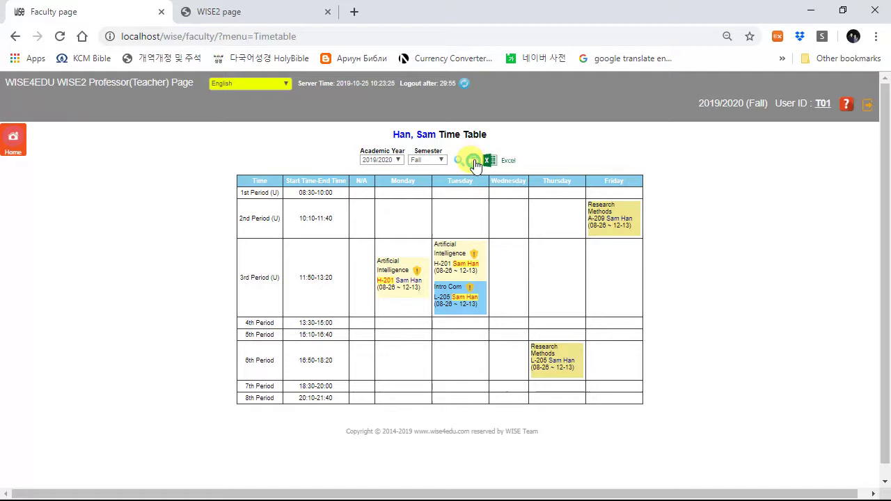
Step: Add the comment 'dsfjdsf' to the 'new counsel' counseling record
{"action": "left_click", "coordinate": [14, 143]}
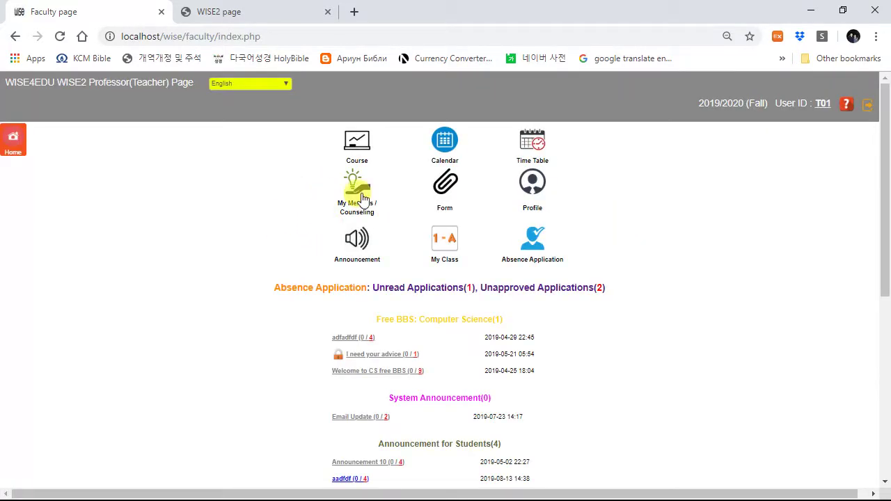
{"action": "left_click", "coordinate": [365, 194]}
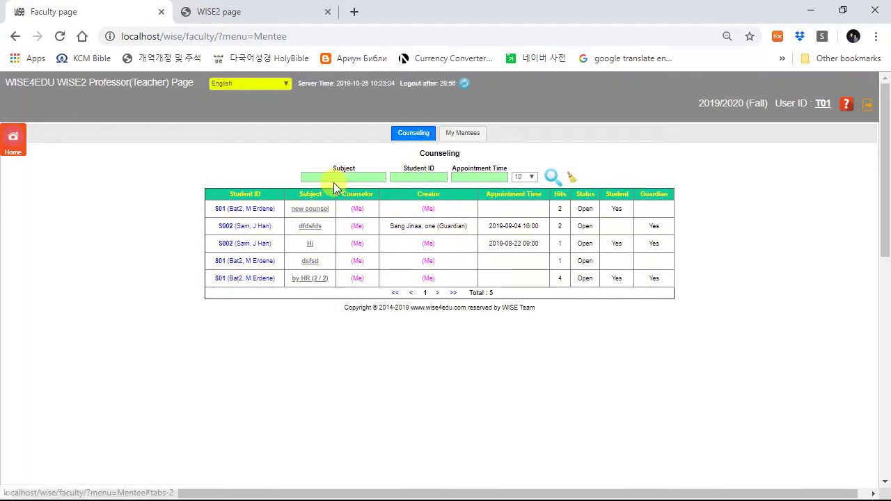
{"action": "left_click", "coordinate": [312, 209]}
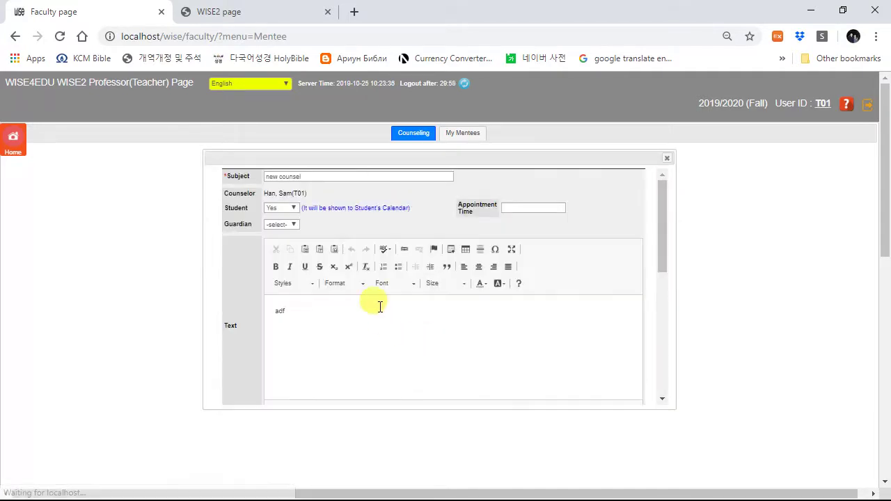
{"action": "scroll", "coordinate": [363, 332], "scroll_direction": "down", "scroll_amount": 1}
{"action": "scroll", "coordinate": [363, 333], "scroll_direction": "down", "scroll_amount": 2}
{"action": "left_click", "coordinate": [352, 301]}
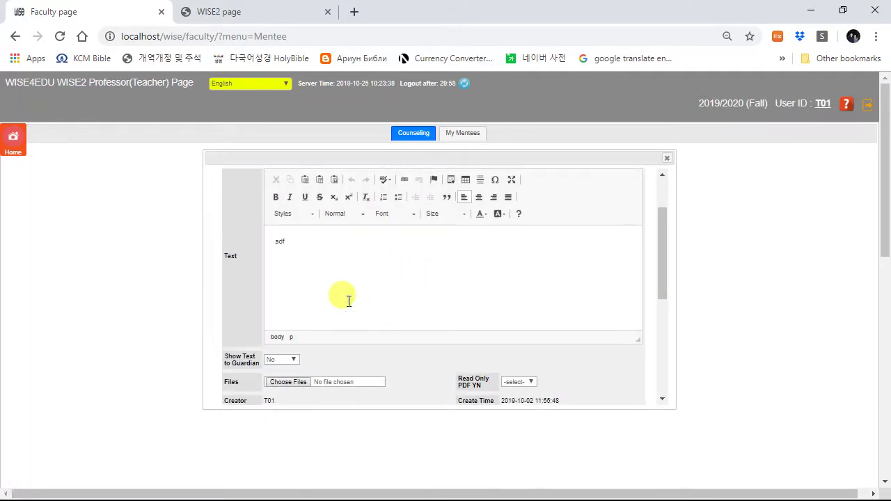
{"action": "scroll", "coordinate": [349, 300], "scroll_direction": "down", "scroll_amount": 5}
{"action": "left_click", "coordinate": [369, 319]}
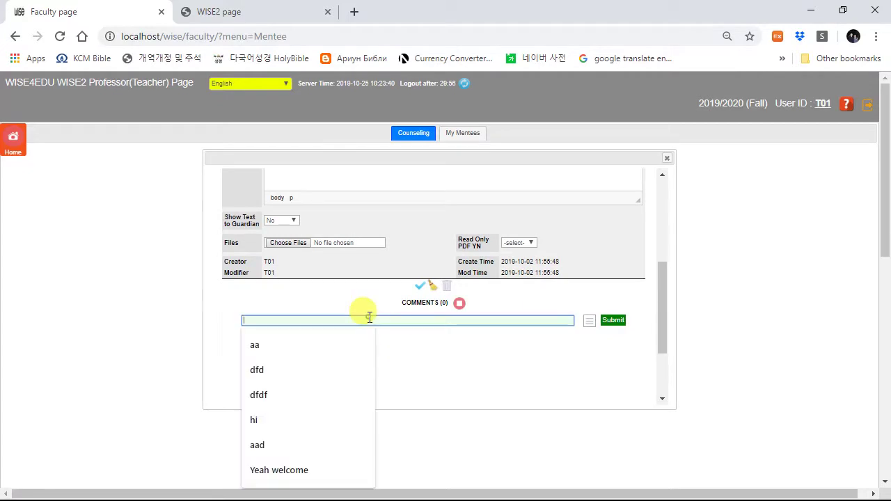
{"action": "type", "text": "dsfjdsf"}
{"action": "key", "text": "Return"}
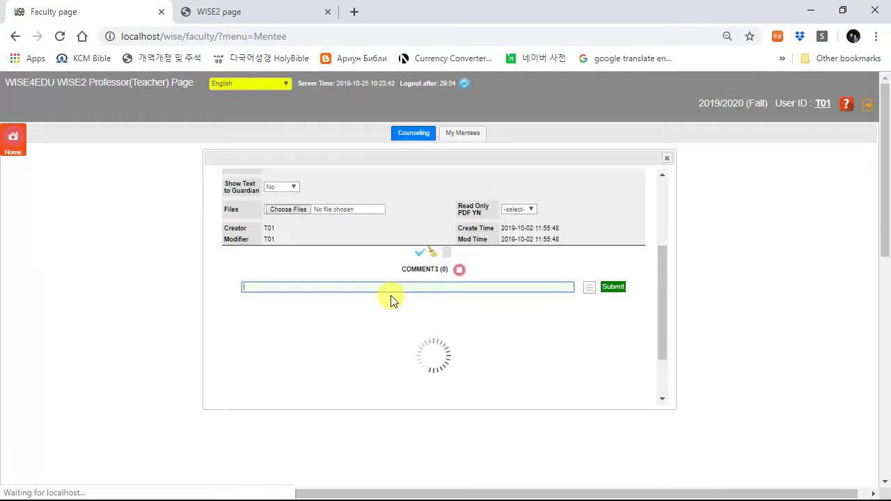
Step: Close the counseling record, view the one-student mentee list, and return to the faculty home page
{"action": "scroll", "coordinate": [540, 360], "scroll_direction": "up", "scroll_amount": 5}
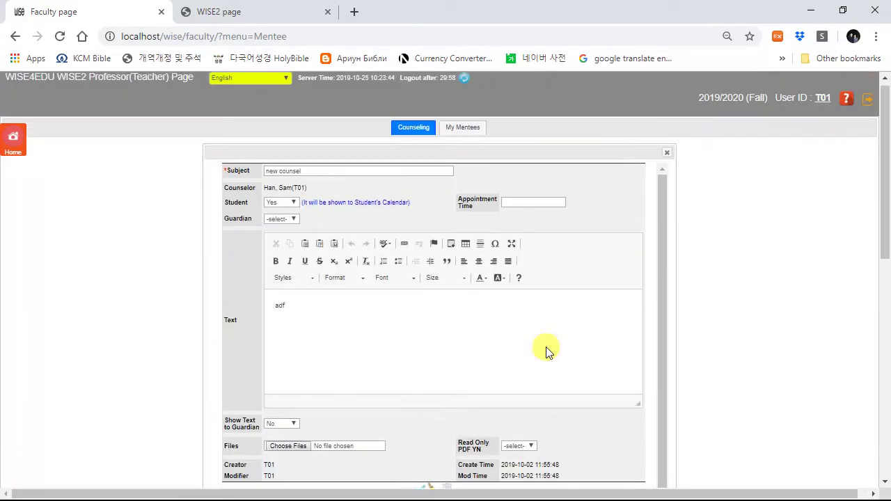
{"action": "left_click", "coordinate": [666, 158]}
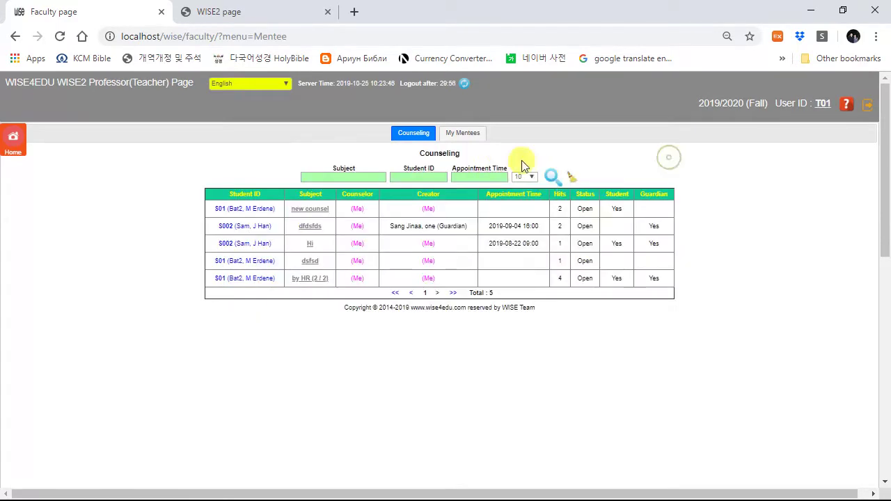
{"action": "left_click", "coordinate": [468, 135]}
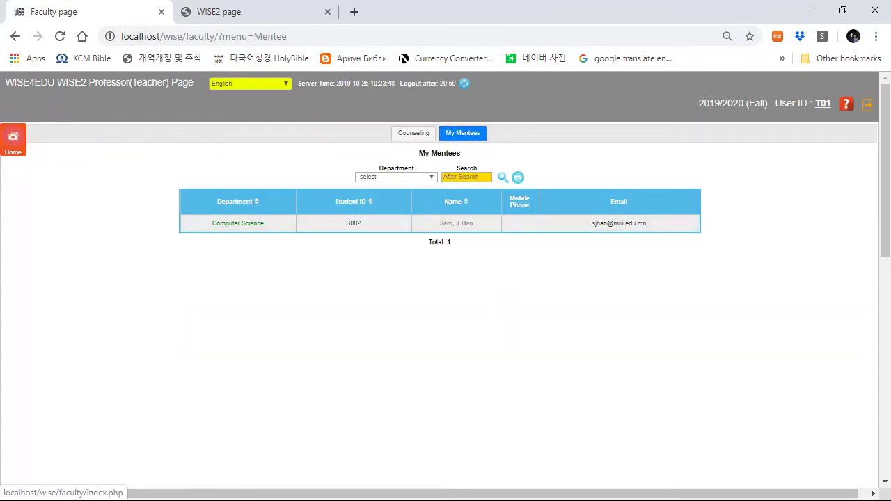
{"action": "left_click", "coordinate": [8, 141]}
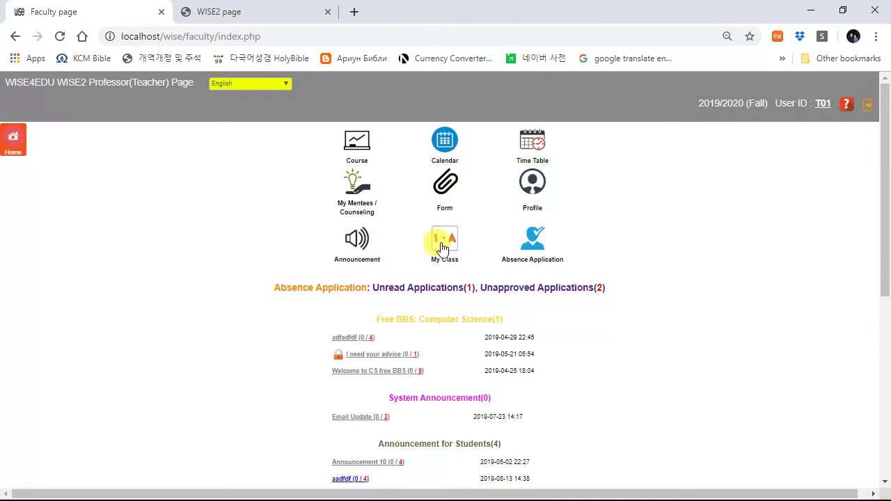
{"action": "left_click", "coordinate": [451, 188]}
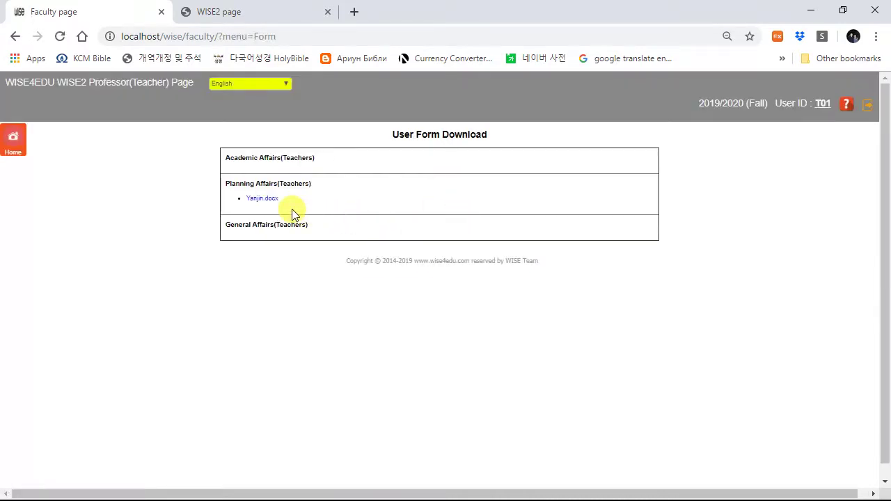
{"action": "left_click", "coordinate": [27, 141]}
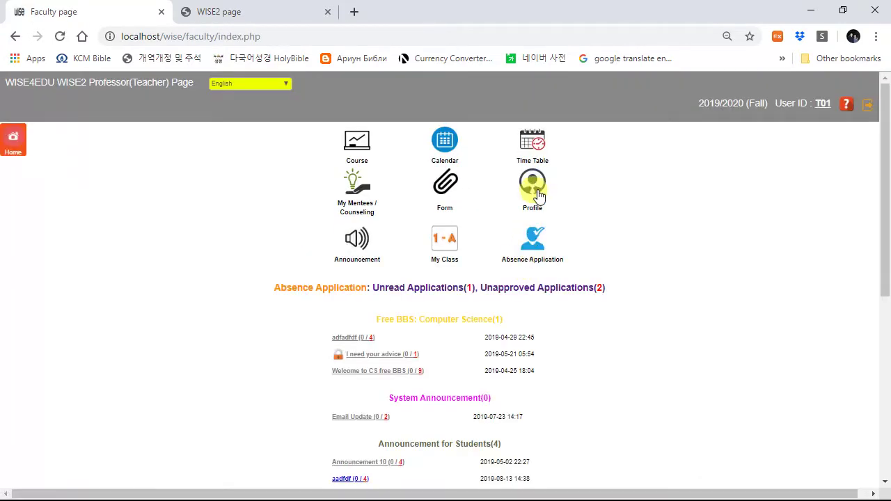
{"action": "left_click", "coordinate": [533, 183]}
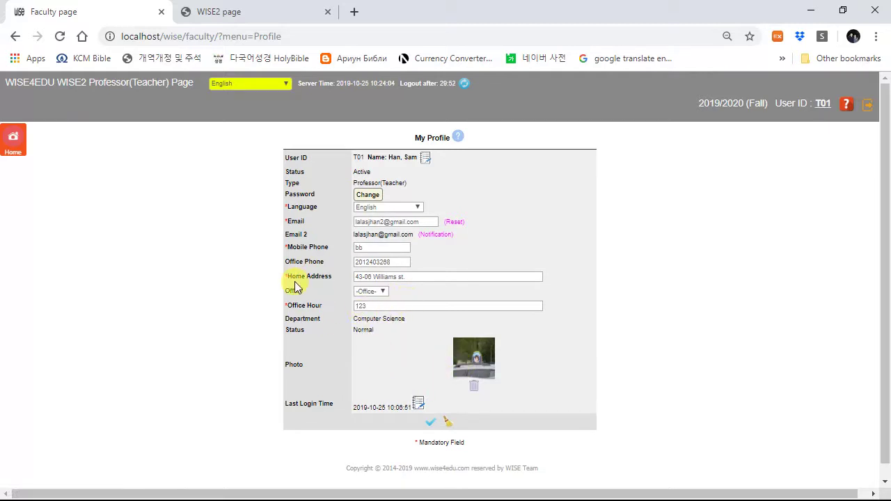
{"action": "left_click", "coordinate": [15, 142]}
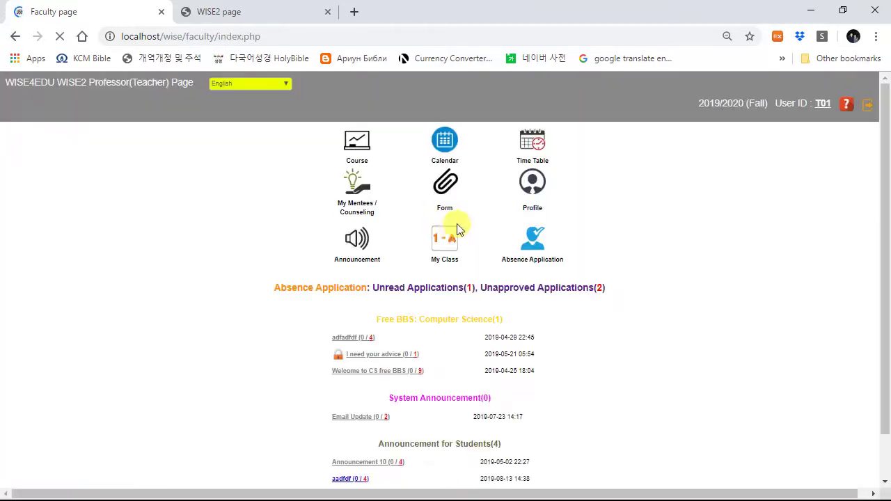
{"action": "left_click", "coordinate": [357, 240]}
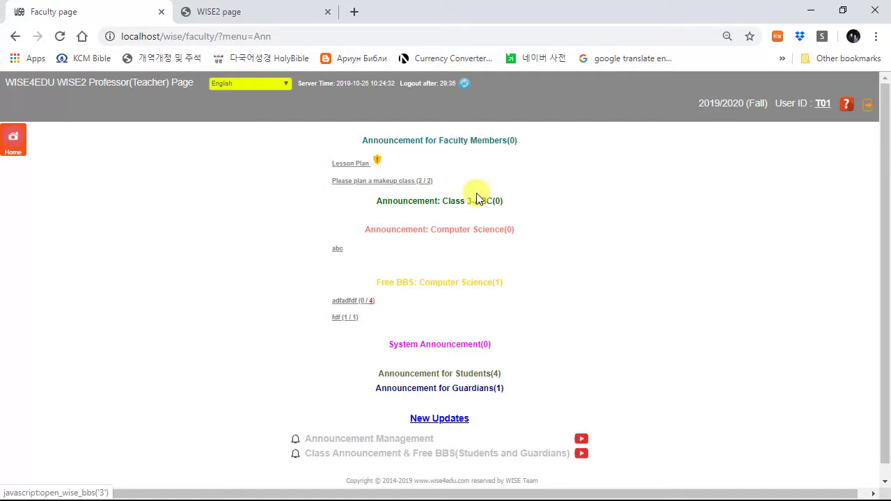
{"action": "scroll", "coordinate": [453, 375], "scroll_direction": "down", "scroll_amount": 1}
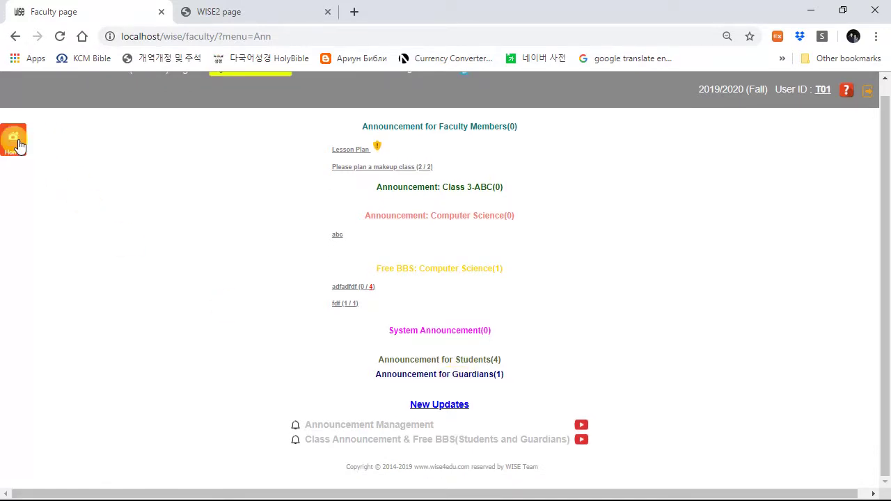
{"action": "left_click", "coordinate": [17, 140]}
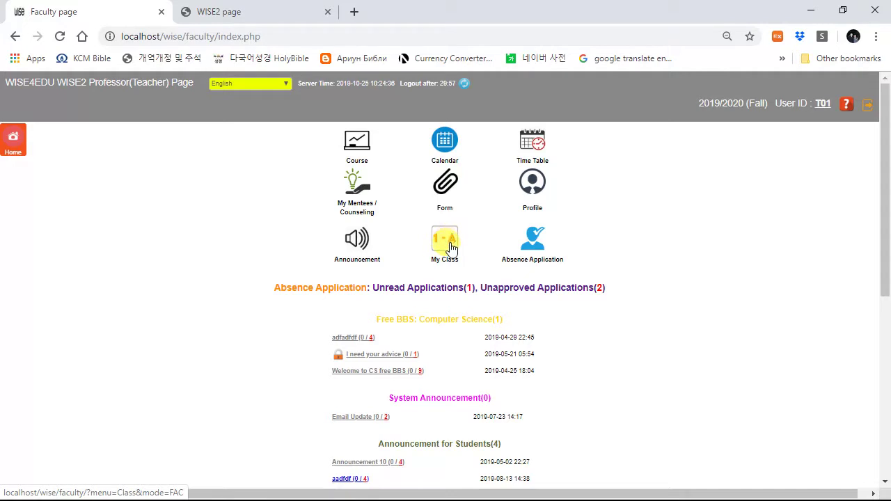
Step: Open class ABC and view its semester grade report and daily and weekly attendance reports
{"action": "left_click", "coordinate": [449, 241]}
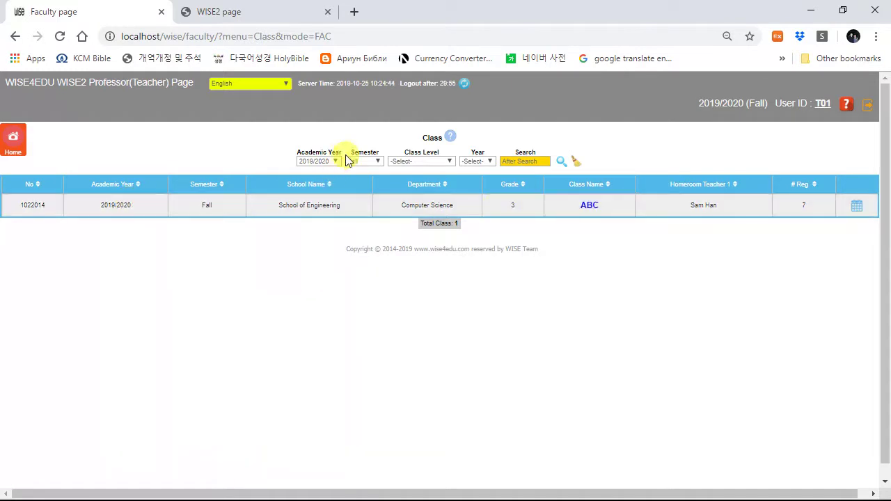
{"action": "left_click", "coordinate": [588, 206]}
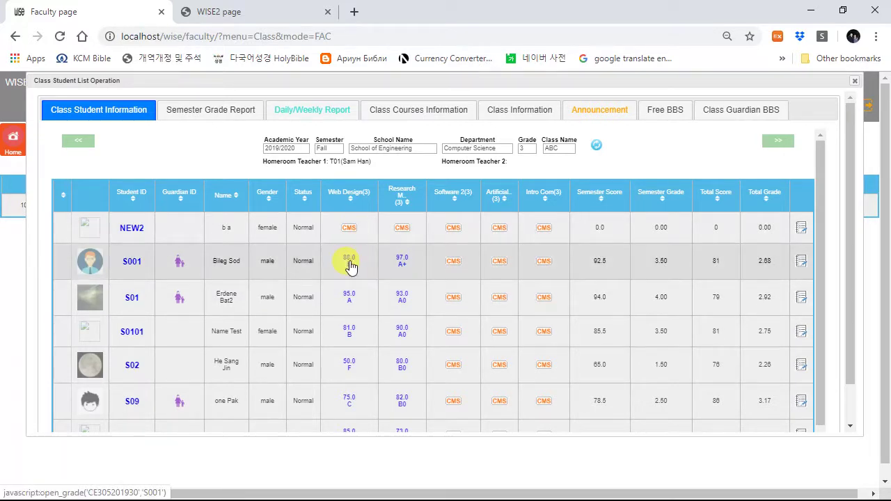
{"action": "left_click", "coordinate": [223, 113]}
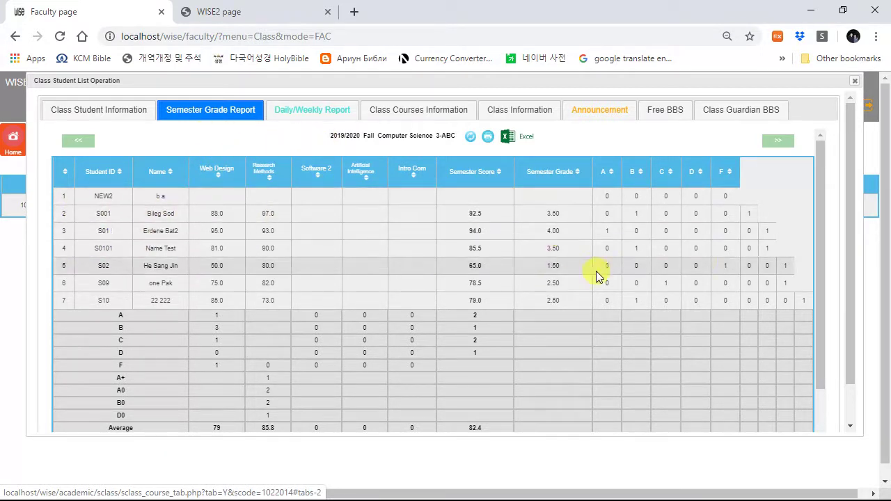
{"action": "left_click", "coordinate": [320, 116]}
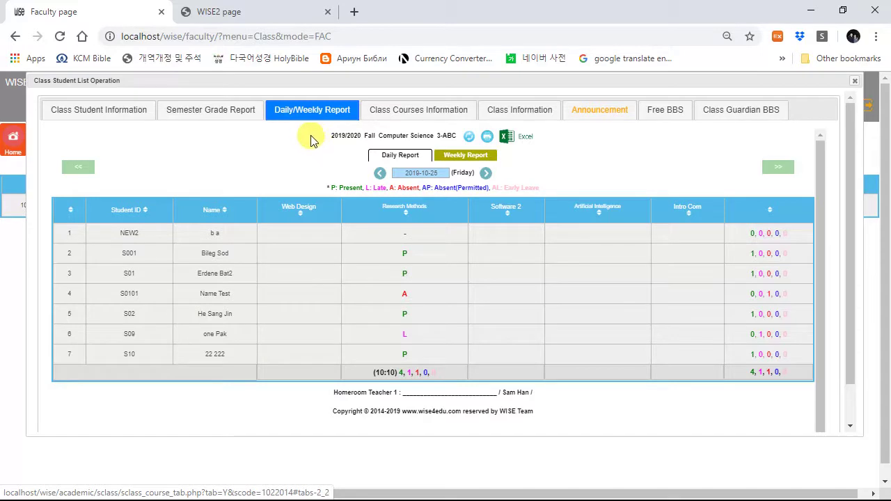
{"action": "left_click", "coordinate": [477, 163]}
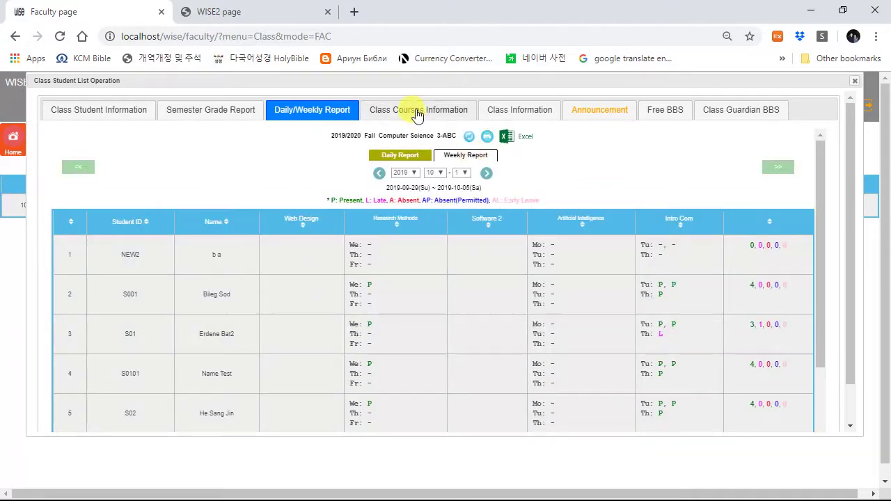
Step: Show class ABC's five class courses with a Midterm column added
{"action": "left_click", "coordinate": [418, 112]}
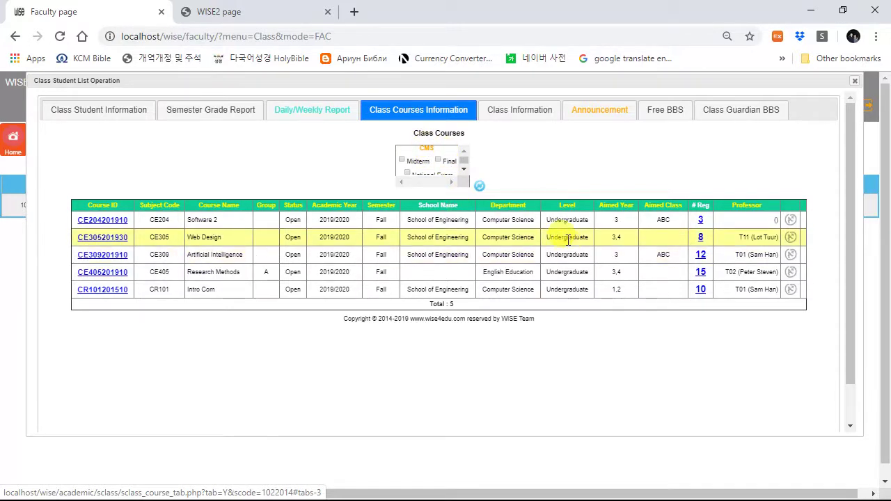
{"action": "left_click", "coordinate": [401, 162]}
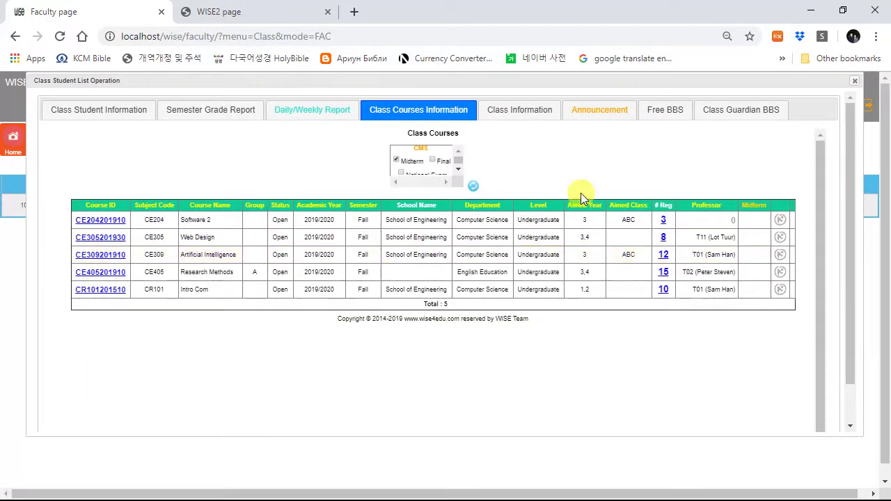
{"action": "left_click_drag", "start_coordinate": [323, 78], "coordinate": [330, 143]}
{"action": "left_click_drag", "start_coordinate": [354, 141], "coordinate": [360, 227]}
{"action": "right_click", "coordinate": [16, 139]}
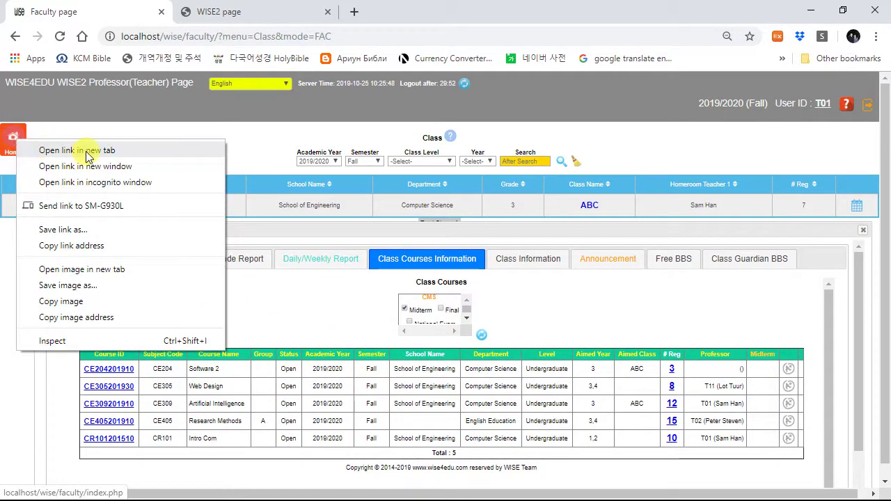
Step: Open Intro Com's CMS grade operation from the faculty home page in a new tab
{"action": "left_click", "coordinate": [49, 152]}
{"action": "left_click", "coordinate": [245, 14]}
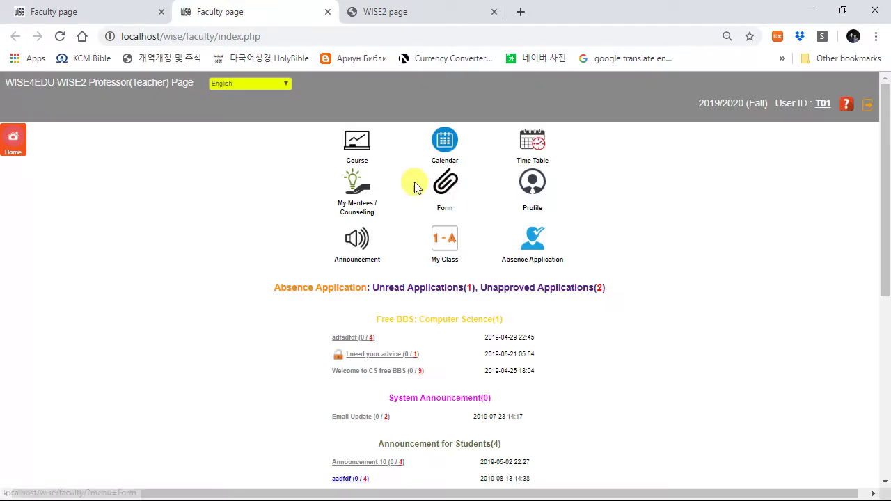
{"action": "left_click", "coordinate": [357, 141]}
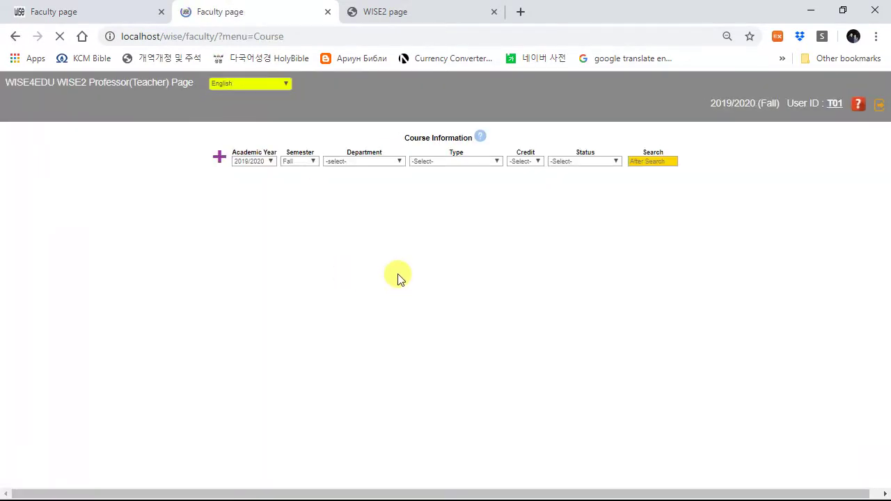
{"action": "left_click", "coordinate": [159, 355]}
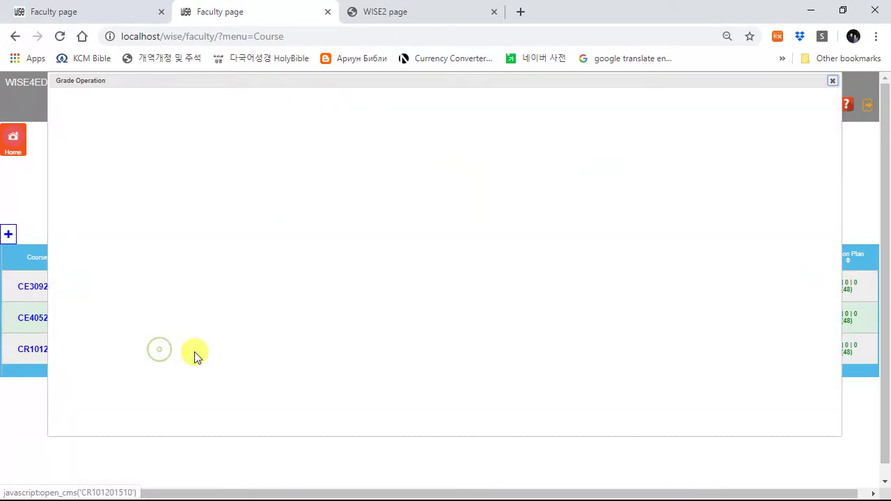
{"action": "scroll", "coordinate": [244, 331], "scroll_direction": "down", "scroll_amount": 1}
{"action": "scroll", "coordinate": [244, 330], "scroll_direction": "down", "scroll_amount": 5}
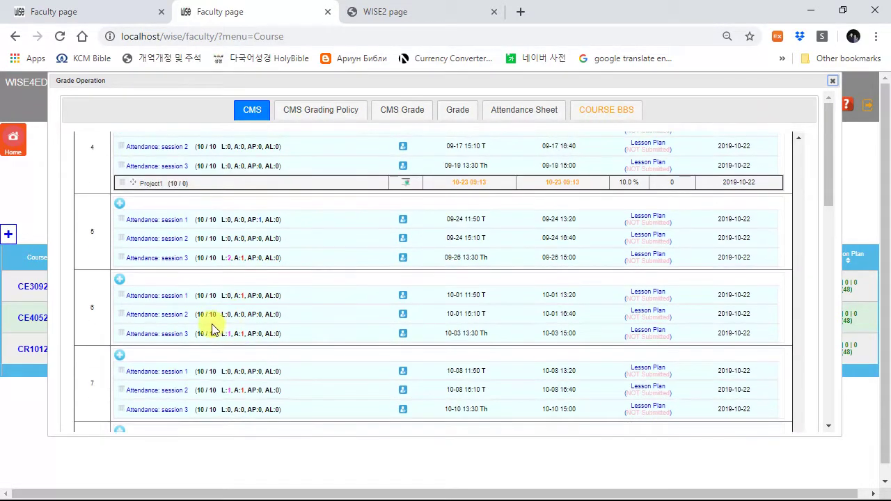
Step: Start a week 6 Exam item titled MTE with portion 30% and max score 100
{"action": "left_click", "coordinate": [120, 281]}
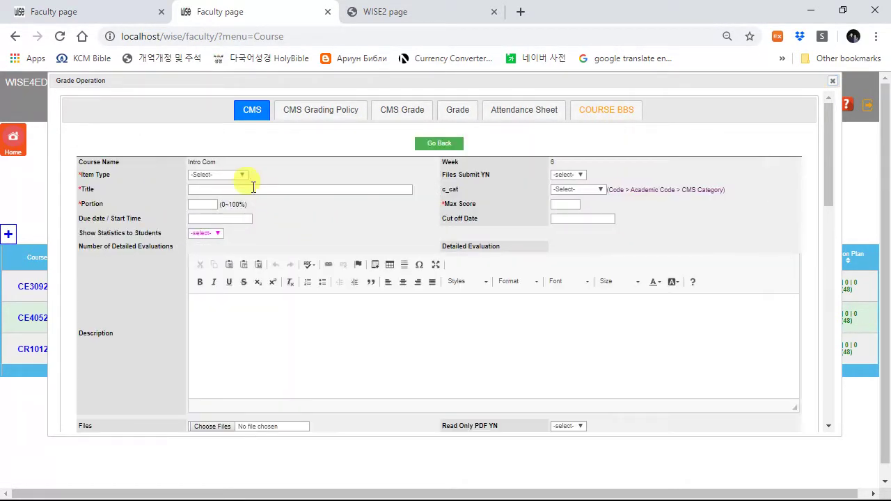
{"action": "left_click", "coordinate": [241, 175]}
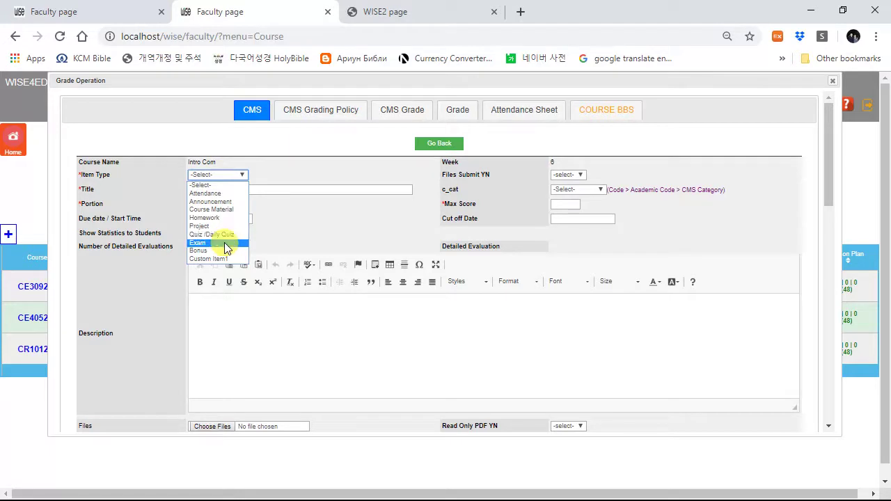
{"action": "left_click", "coordinate": [225, 242]}
{"action": "left_click", "coordinate": [250, 189]}
{"action": "type", "text": "MT"}
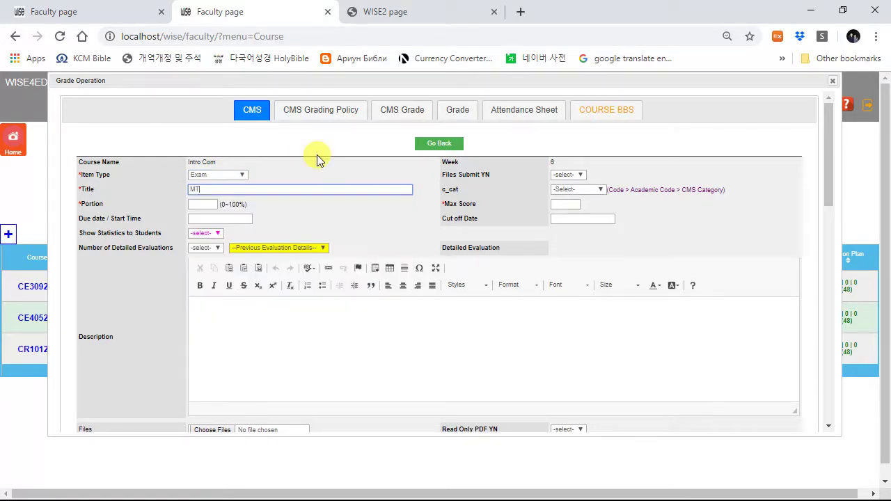
{"action": "key", "text": "Tab"}
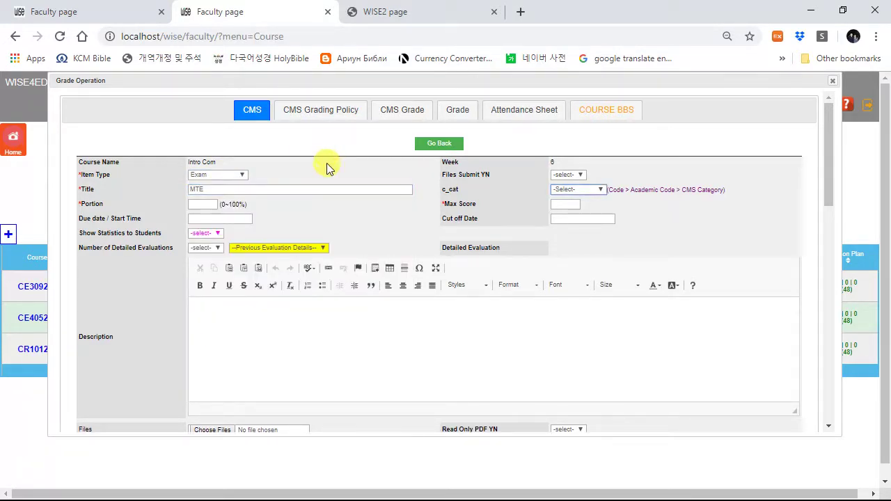
{"action": "left_click", "coordinate": [213, 204]}
{"action": "type", "text": "30"}
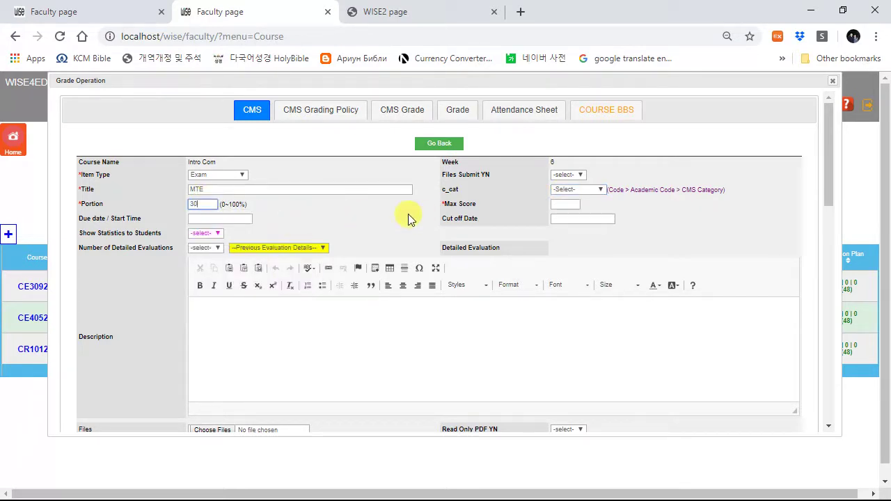
{"action": "left_click", "coordinate": [571, 202]}
{"action": "type", "text": "100"}
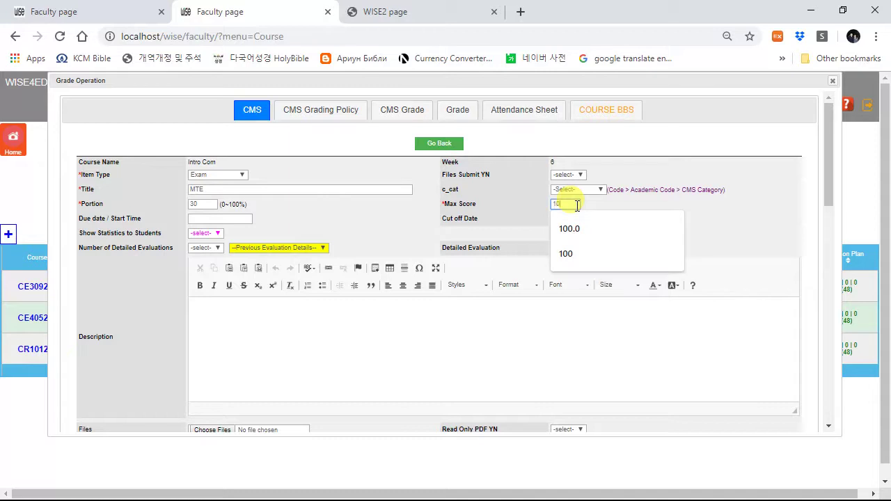
{"action": "left_click", "coordinate": [491, 214]}
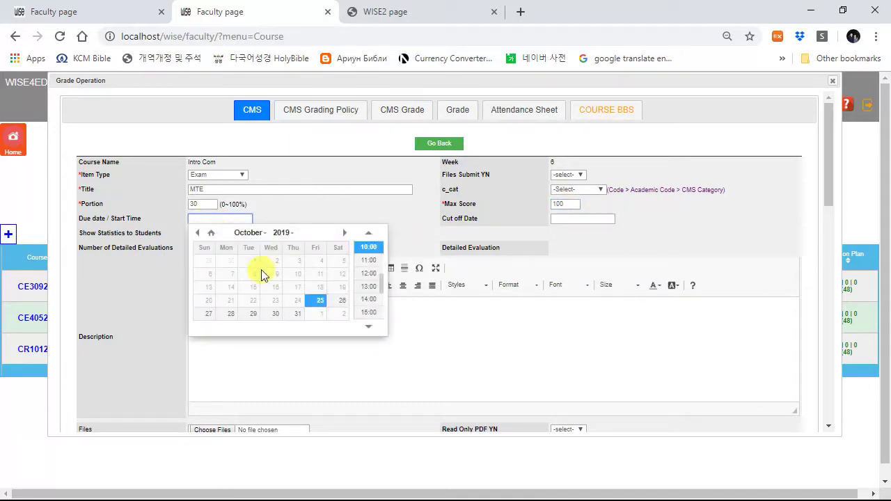
Step: Set its due date to 2019/10/25, show statistics to students, and save the item
{"action": "left_click", "coordinate": [320, 306]}
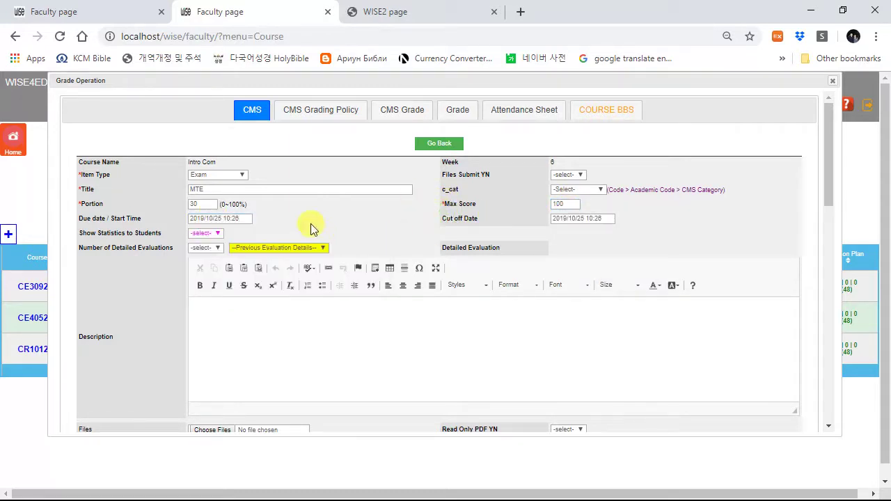
{"action": "left_click", "coordinate": [200, 234]}
{"action": "left_click", "coordinate": [204, 252]}
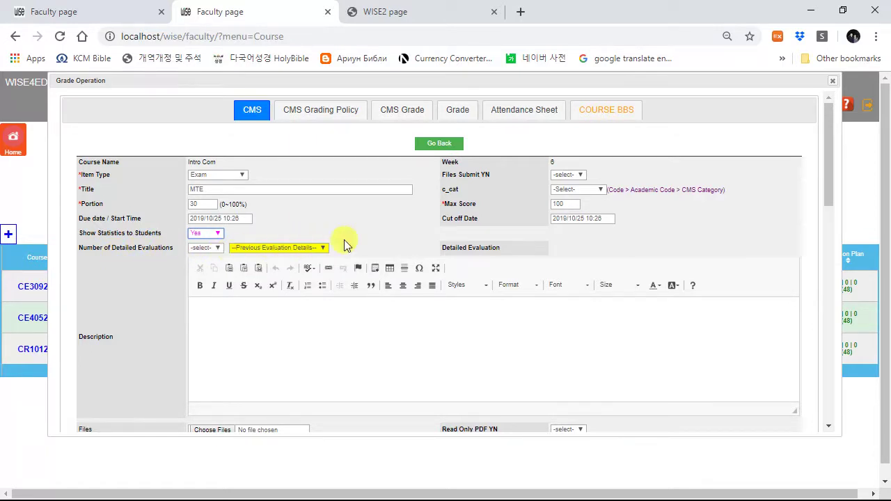
{"action": "scroll", "coordinate": [339, 330], "scroll_direction": "down", "scroll_amount": 3}
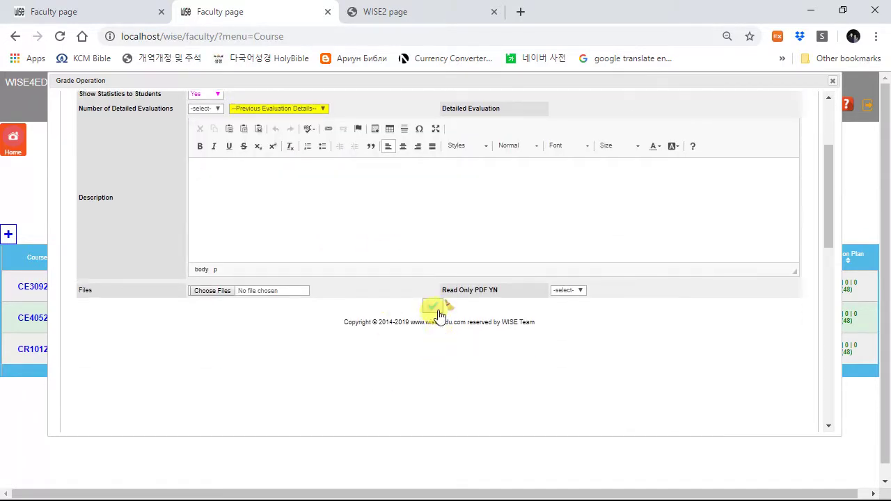
{"action": "left_click", "coordinate": [431, 308]}
{"action": "left_click", "coordinate": [563, 117]}
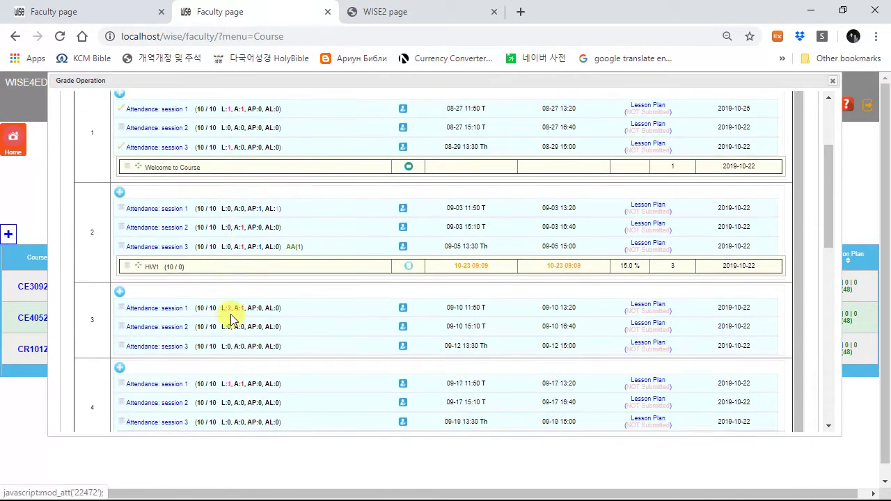
Step: Open the week 6 MTE item and enter scores 90, 85 and 76 for the first three students
{"action": "scroll", "coordinate": [229, 308], "scroll_direction": "down", "scroll_amount": 3}
{"action": "scroll", "coordinate": [173, 313], "scroll_direction": "down", "scroll_amount": 2}
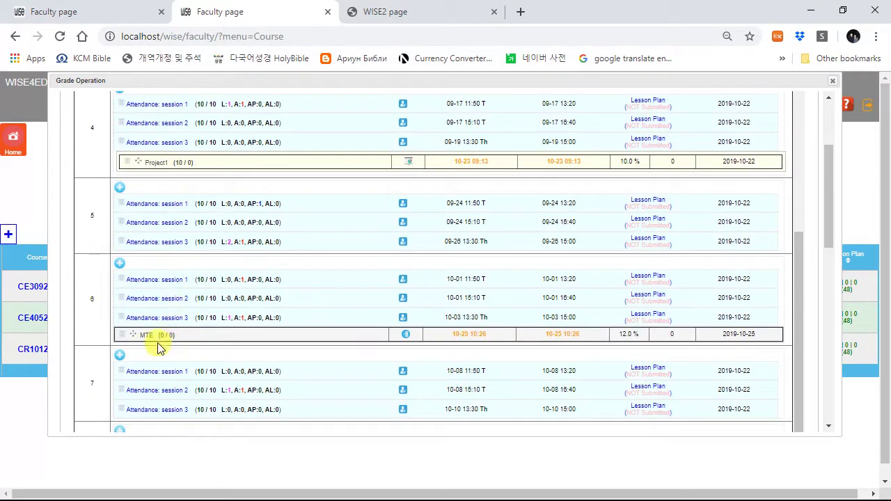
{"action": "left_click", "coordinate": [155, 338]}
{"action": "scroll", "coordinate": [679, 287], "scroll_direction": "down", "scroll_amount": 3}
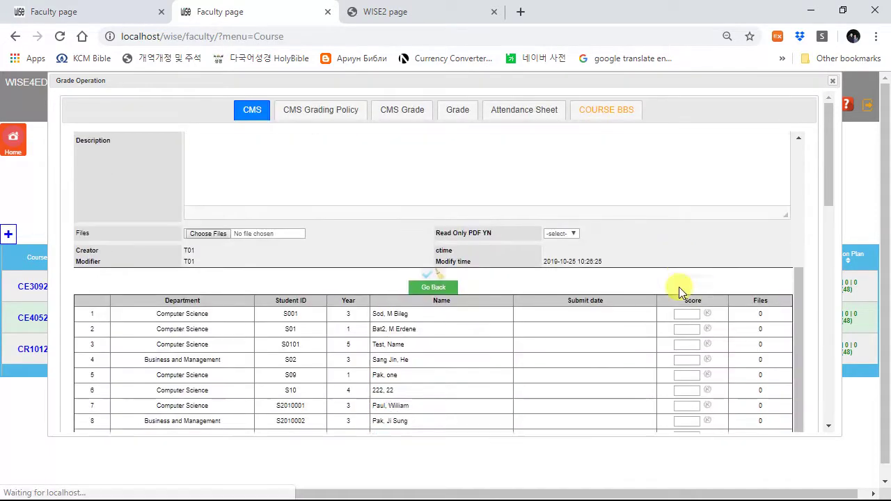
{"action": "left_click", "coordinate": [684, 277]}
{"action": "type", "text": "0"}
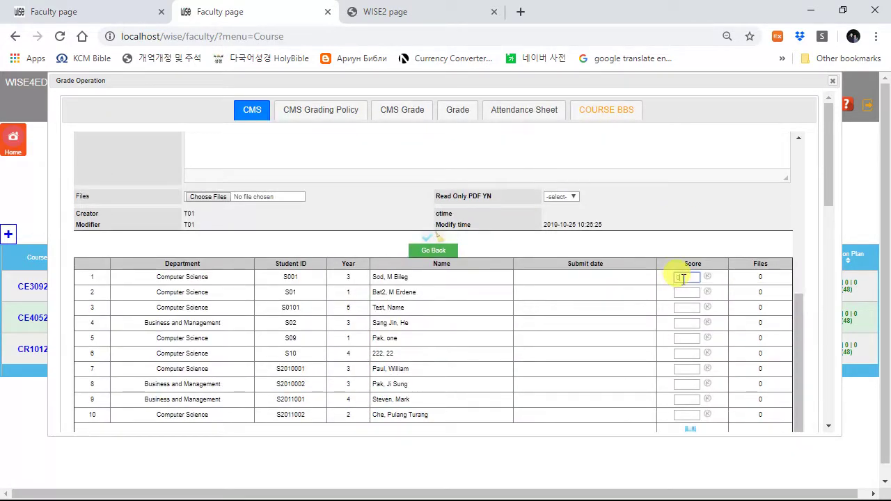
{"action": "key", "text": "Tab"}
{"action": "type", "text": "85"}
{"action": "key", "text": "Tab"}
{"action": "type", "text": "76"}
Step: Enter 88 and 90 for the fourth and fifth students and save all scores
{"action": "left_click", "coordinate": [684, 323]}
{"action": "type", "text": "88"}
{"action": "left_click", "coordinate": [686, 338]}
{"action": "type", "text": "90"}
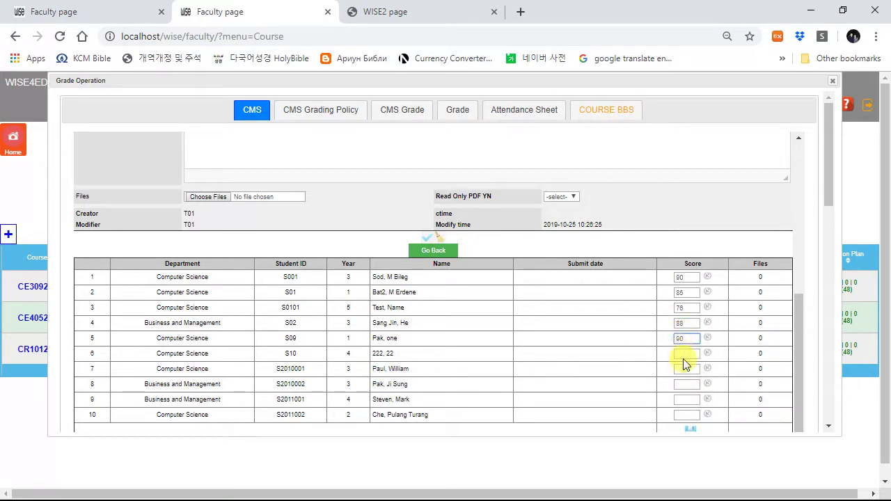
{"action": "left_click", "coordinate": [634, 346]}
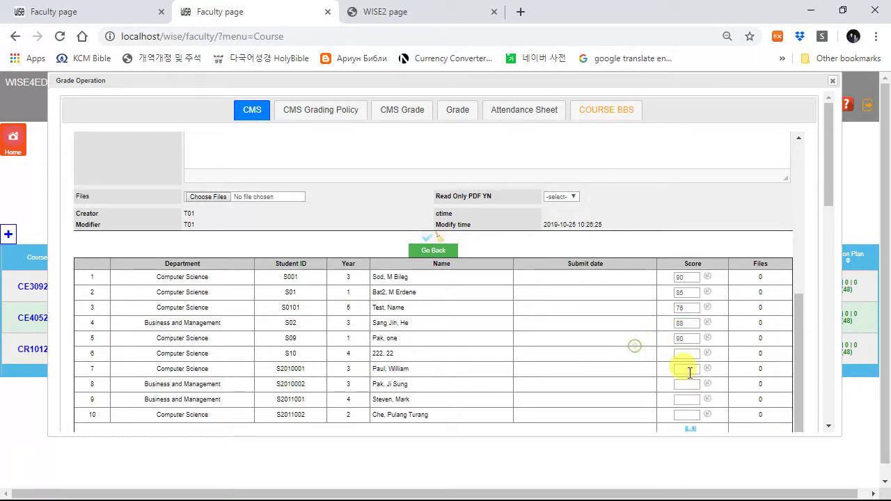
{"action": "left_click", "coordinate": [690, 429]}
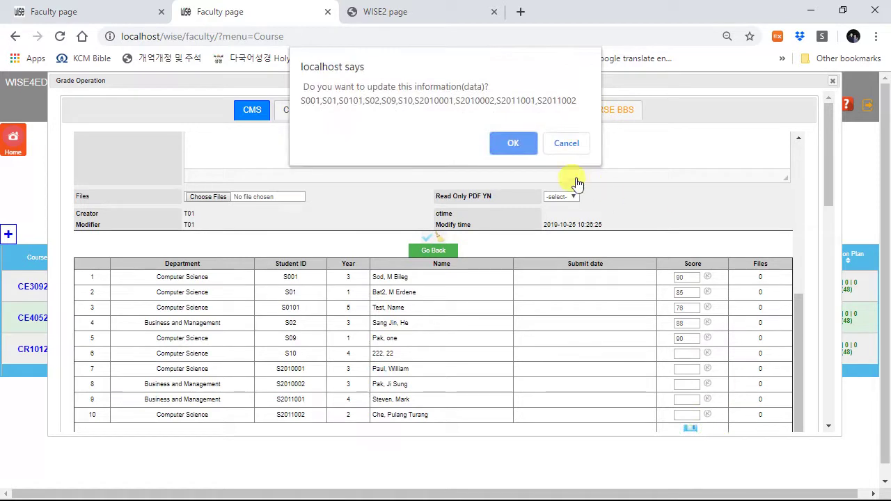
{"action": "left_click", "coordinate": [507, 148]}
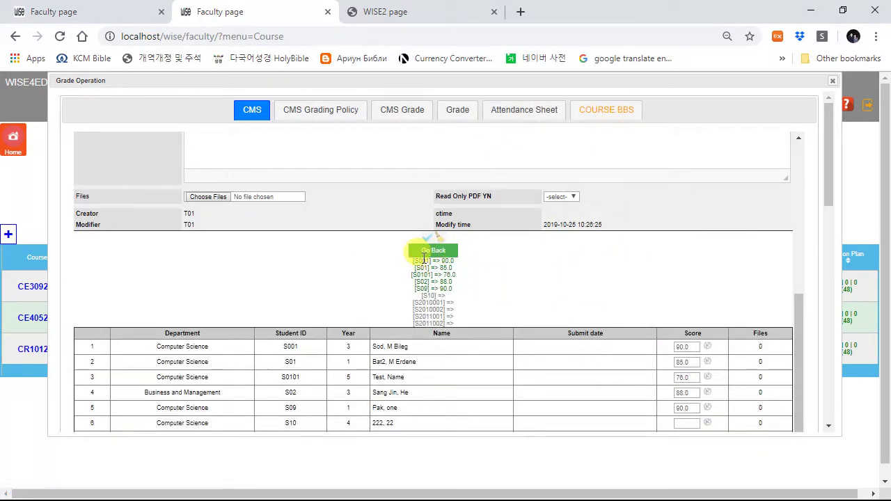
Step: Set the MTE item's CMS category to Midterm, save it, and return to the class courses tab
{"action": "left_click", "coordinate": [106, 14]}
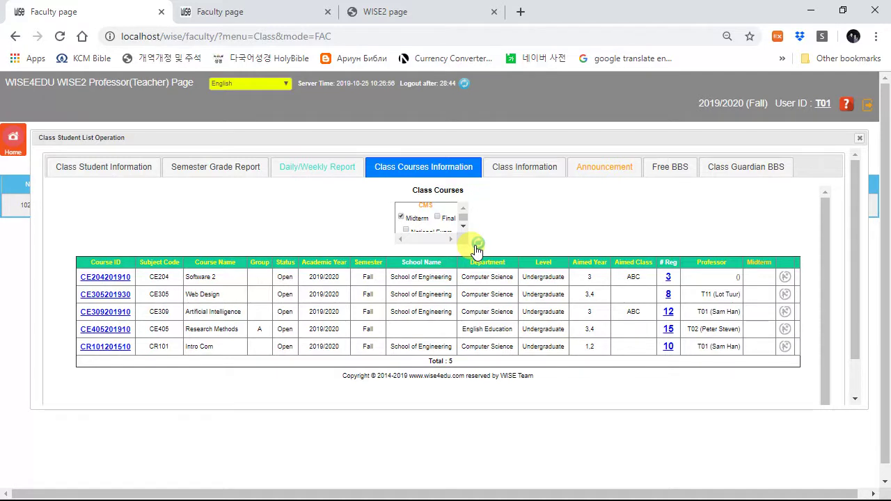
{"action": "left_click", "coordinate": [239, 12]}
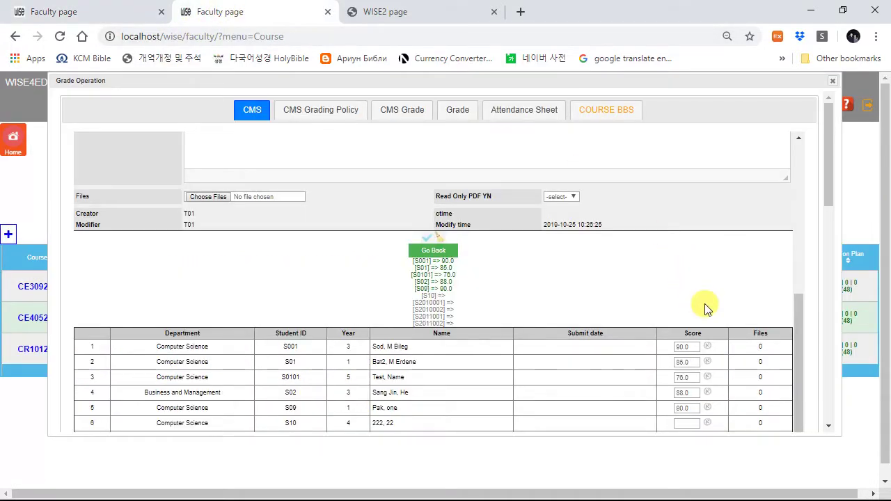
{"action": "scroll", "coordinate": [696, 313], "scroll_direction": "up", "scroll_amount": 3}
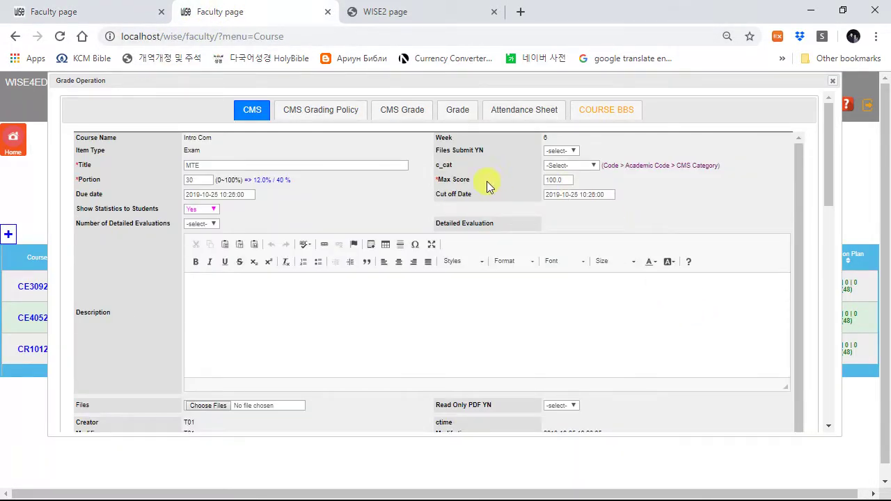
{"action": "left_click", "coordinate": [581, 169]}
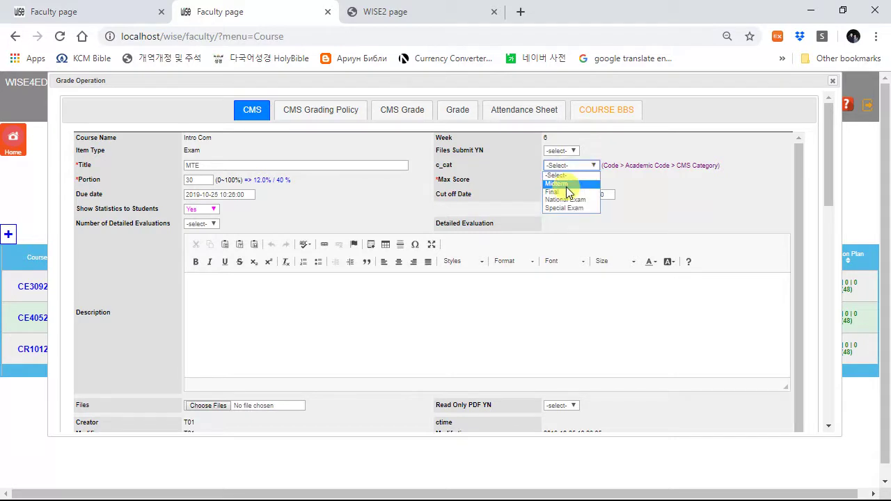
{"action": "left_click", "coordinate": [566, 186]}
{"action": "scroll", "coordinate": [521, 364], "scroll_direction": "down", "scroll_amount": 5}
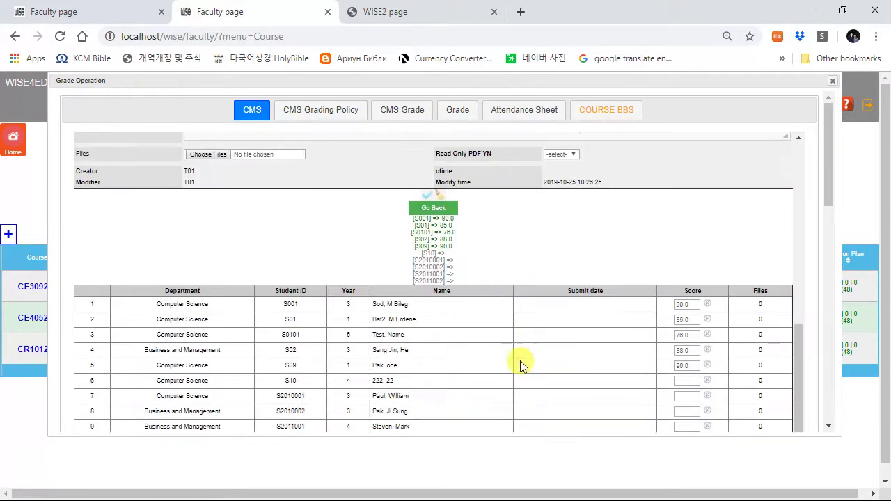
{"action": "left_click", "coordinate": [426, 177]}
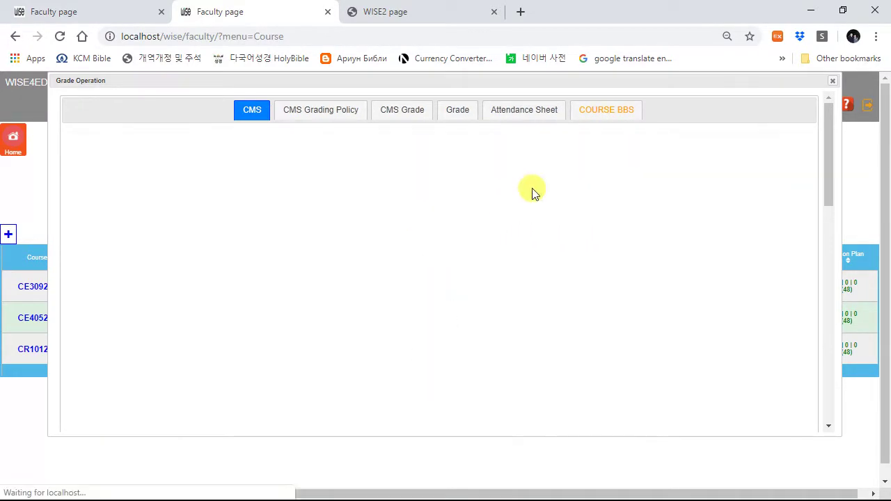
{"action": "left_click", "coordinate": [568, 112]}
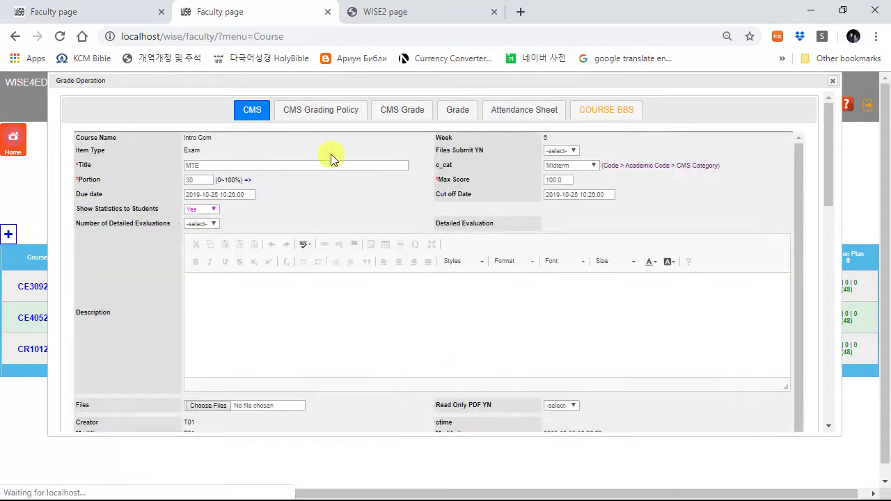
{"action": "left_click", "coordinate": [136, 14]}
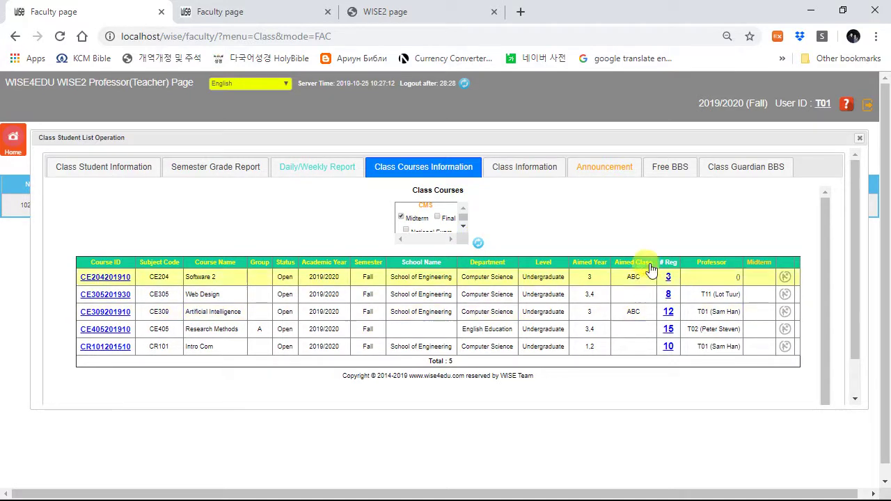
Step: Refresh class courses to view Intro Com's 85.8 midterm distribution, then open the empty Announcement board
{"action": "left_click", "coordinate": [479, 242]}
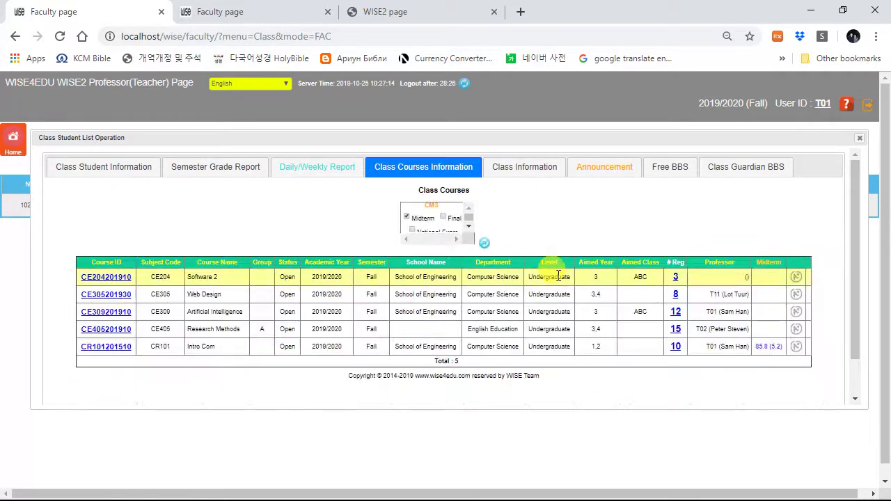
{"action": "left_click", "coordinate": [772, 348]}
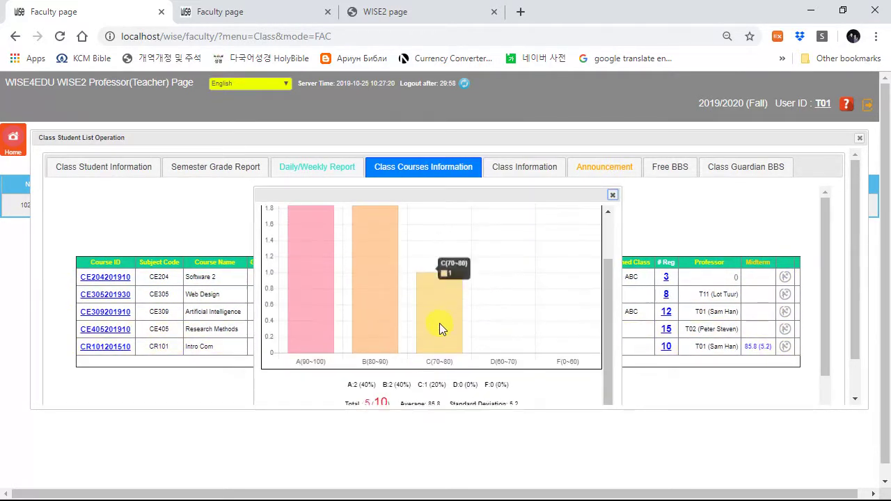
{"action": "scroll", "coordinate": [439, 323], "scroll_direction": "down", "scroll_amount": 1}
{"action": "scroll", "coordinate": [454, 312], "scroll_direction": "up", "scroll_amount": 2}
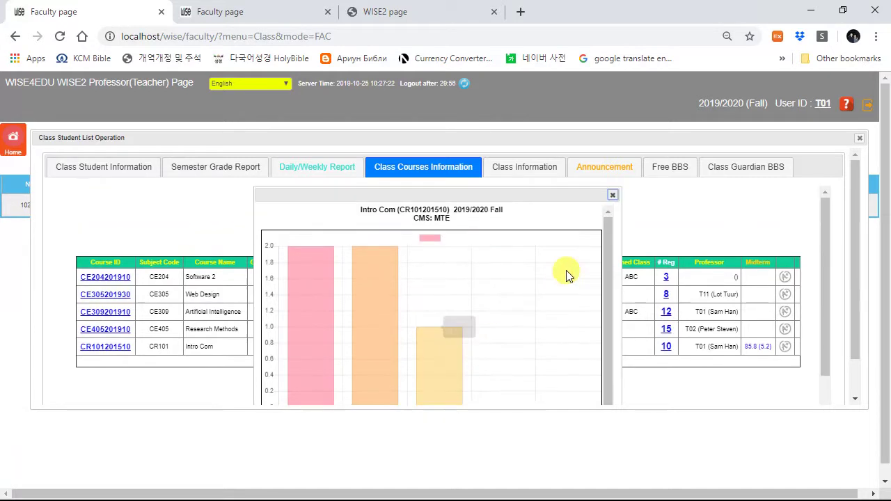
{"action": "left_click", "coordinate": [612, 196]}
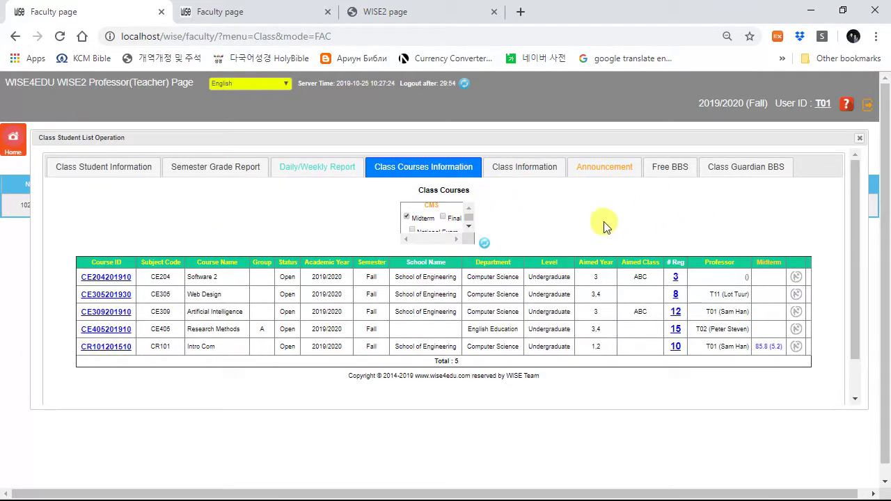
{"action": "left_click", "coordinate": [521, 169]}
{"action": "left_click", "coordinate": [601, 178]}
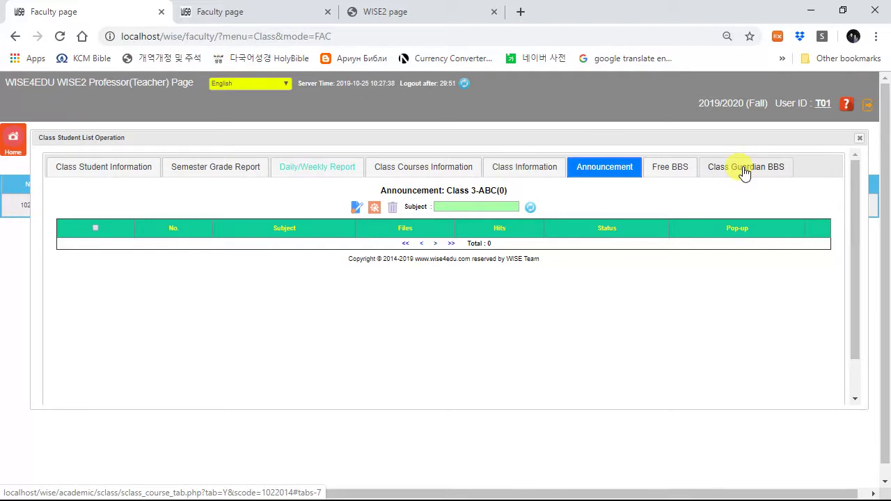
Step: From the faculty home page, open student S01's Sickness absence application in the Absence Application list
{"action": "left_click", "coordinate": [861, 140]}
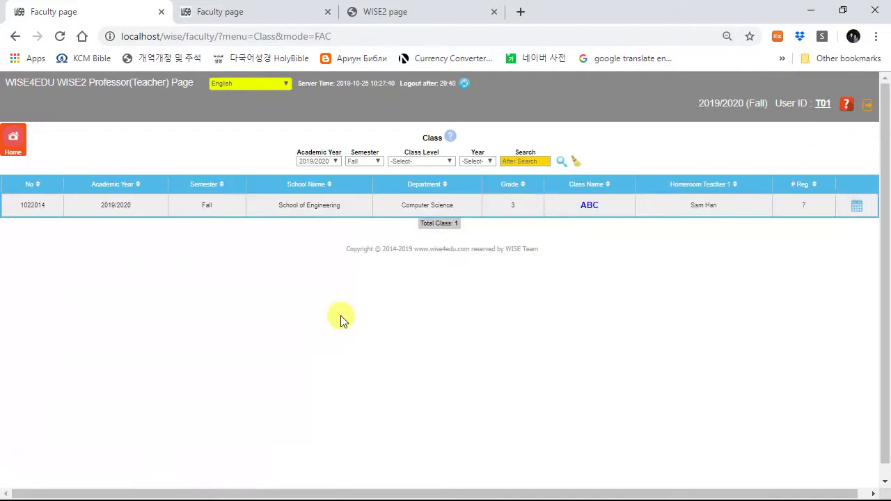
{"action": "left_click", "coordinate": [15, 142]}
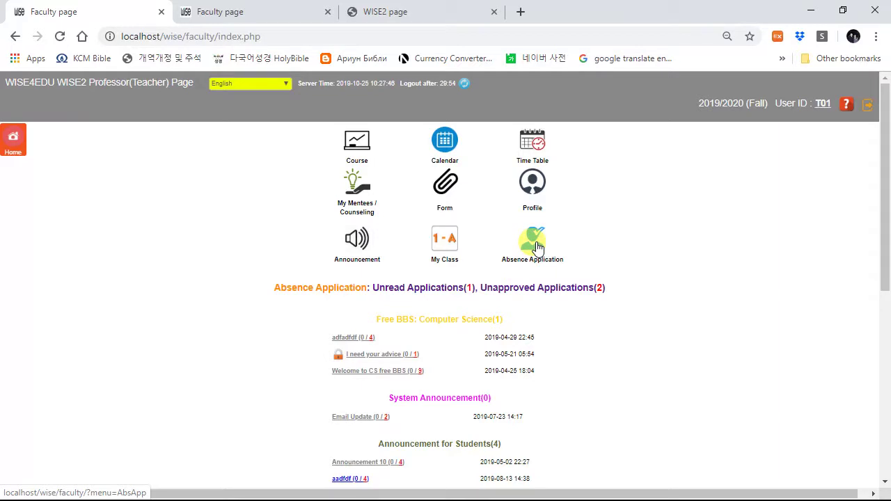
{"action": "left_click", "coordinate": [535, 245]}
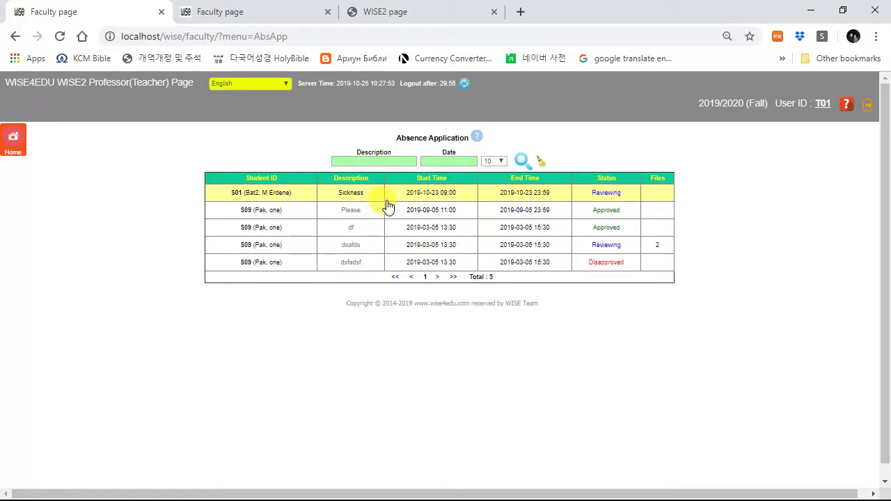
{"action": "left_click", "coordinate": [440, 192]}
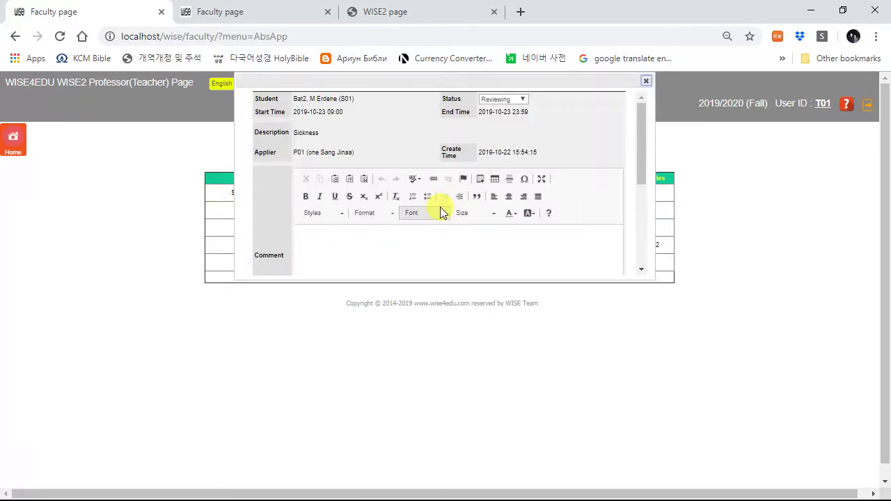
Step: Change the application's status to Approved and save it
{"action": "left_click", "coordinate": [503, 99]}
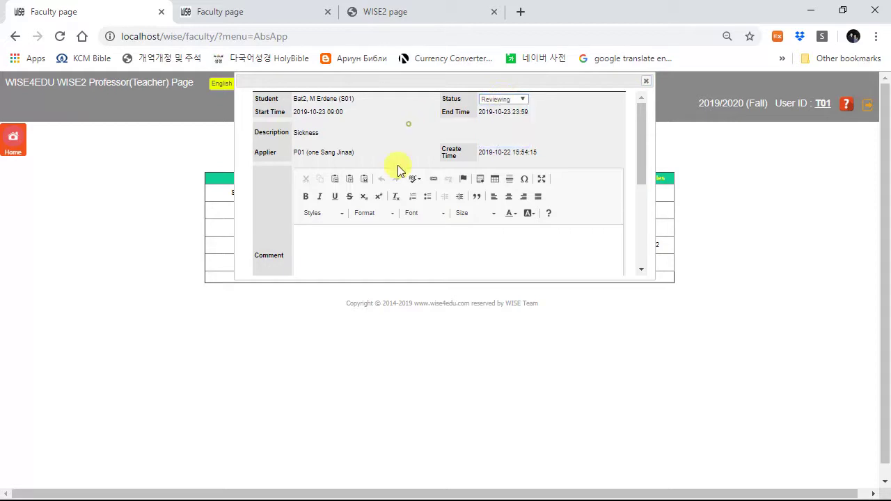
{"action": "scroll", "coordinate": [367, 236], "scroll_direction": "down", "scroll_amount": 2}
{"action": "scroll", "coordinate": [367, 237], "scroll_direction": "down", "scroll_amount": 1}
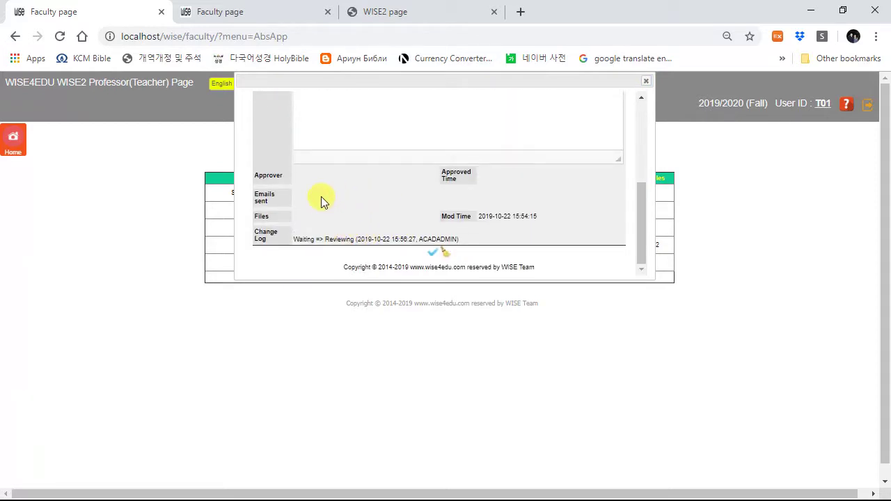
{"action": "scroll", "coordinate": [320, 199], "scroll_direction": "up", "scroll_amount": 3}
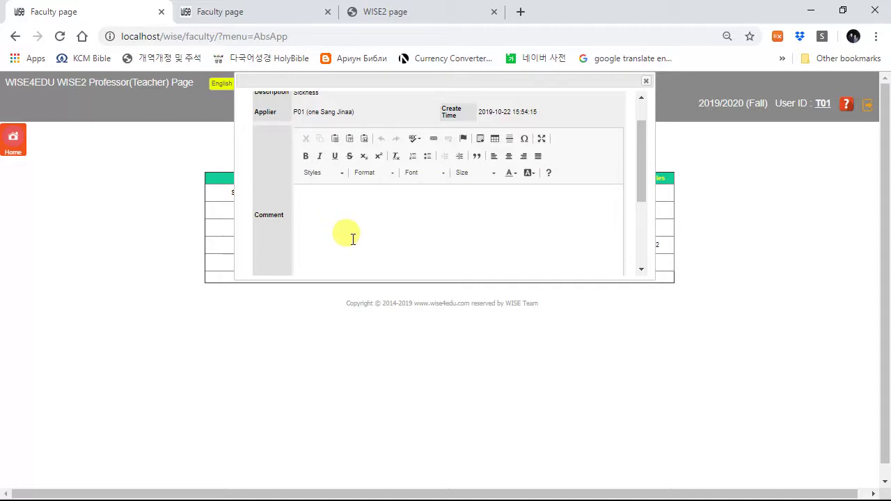
{"action": "scroll", "coordinate": [353, 240], "scroll_direction": "down", "scroll_amount": 2}
{"action": "scroll", "coordinate": [351, 244], "scroll_direction": "up", "scroll_amount": 3}
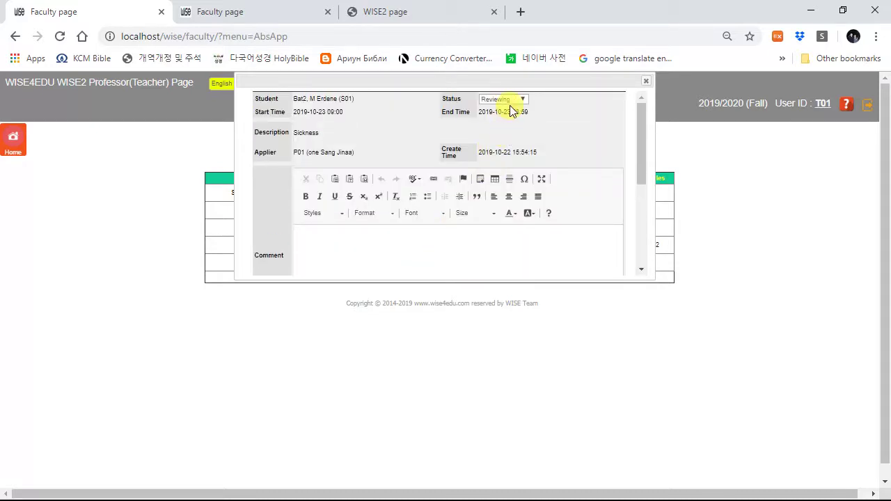
{"action": "left_click", "coordinate": [509, 101]}
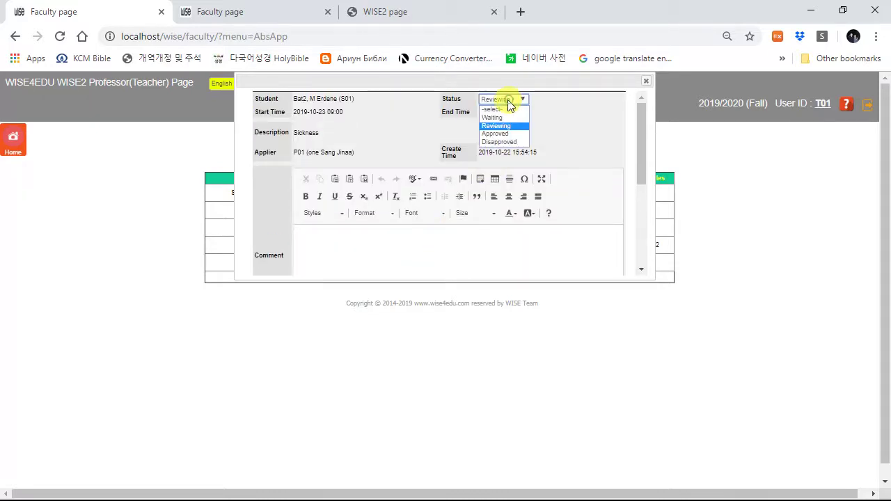
{"action": "left_click", "coordinate": [494, 135]}
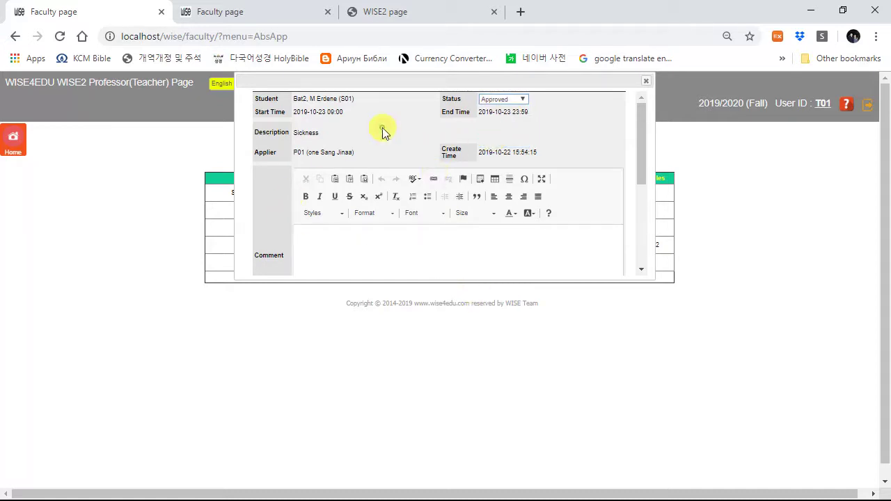
{"action": "scroll", "coordinate": [397, 249], "scroll_direction": "down", "scroll_amount": 5}
{"action": "left_click", "coordinate": [437, 240]}
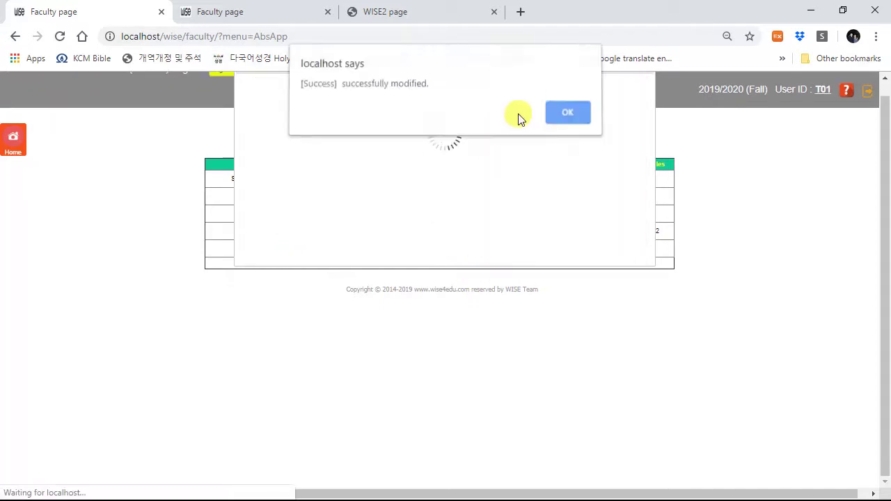
Step: Confirm the modification, close the application details and return to the faculty home page
{"action": "left_click", "coordinate": [562, 112]}
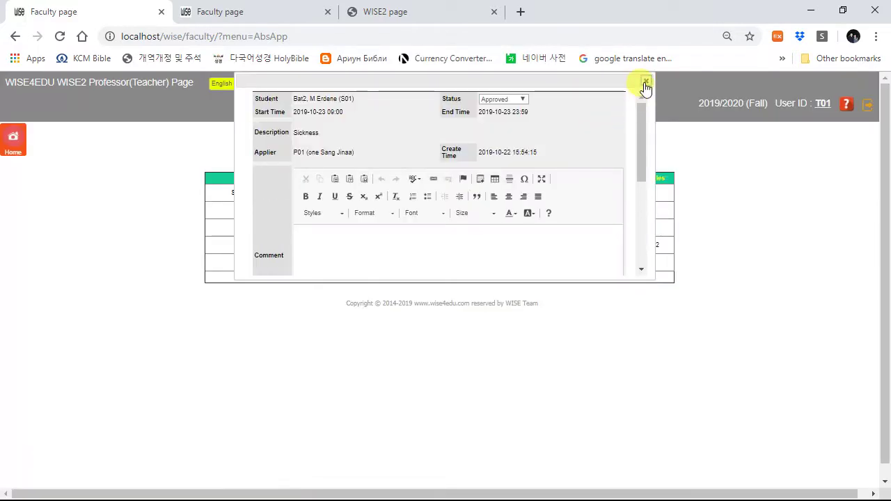
{"action": "left_click", "coordinate": [644, 87]}
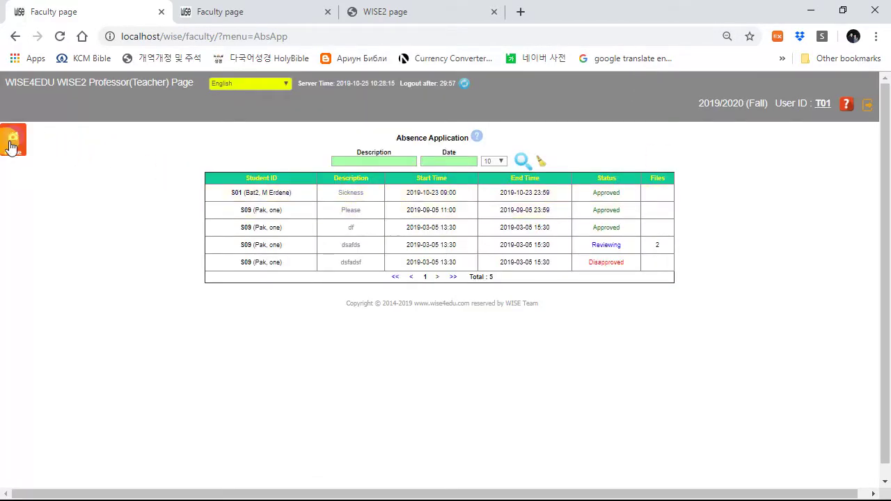
{"action": "left_click", "coordinate": [14, 144]}
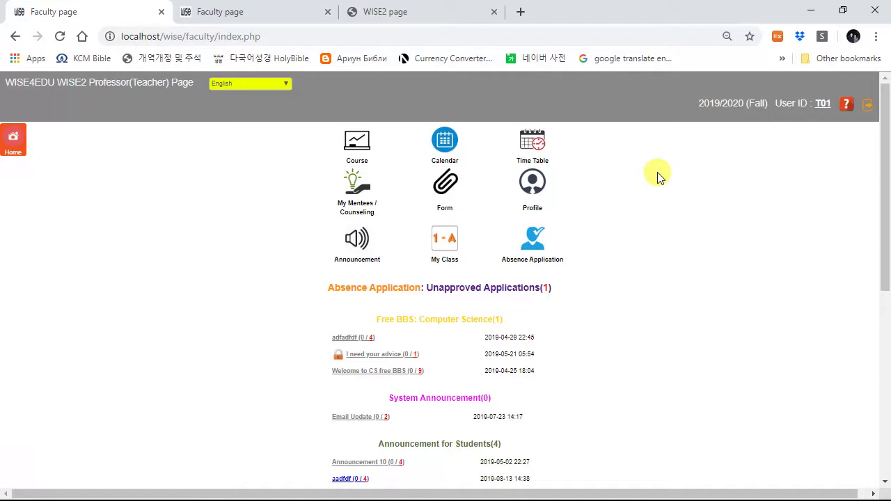
Step: Sign out of the teacher account and log in as student S01 with the account password
{"action": "left_click", "coordinate": [868, 103]}
{"action": "left_click", "coordinate": [570, 117]}
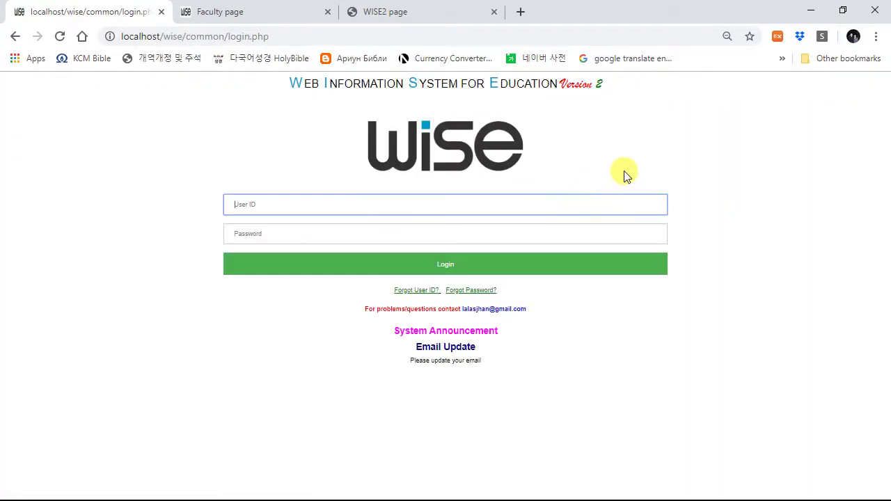
{"action": "left_click", "coordinate": [494, 206]}
{"action": "type", "text": "sysadmin"}
{"action": "left_click", "coordinate": [286, 259]}
{"action": "left_click", "coordinate": [332, 232]}
{"action": "type", "text": "s01"}
{"action": "left_click", "coordinate": [346, 270]}
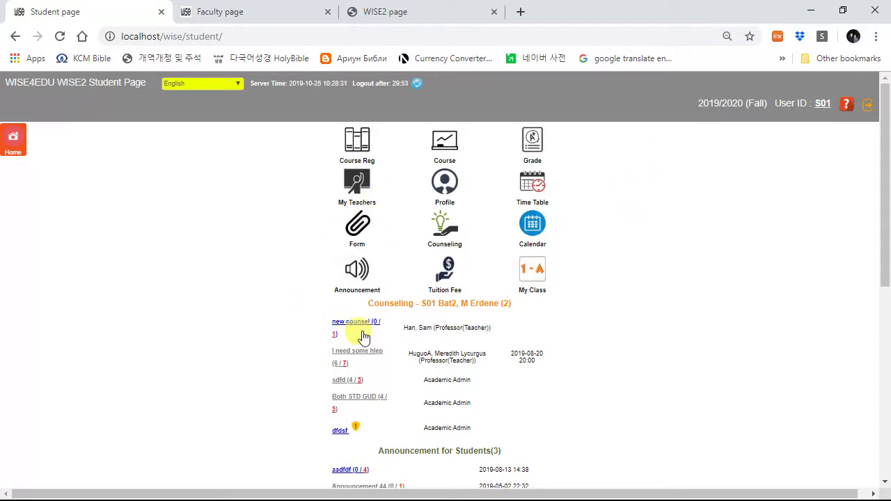
Step: Scroll through the student home page's 2019-10-25 courses and CMS items
{"action": "scroll", "coordinate": [411, 327], "scroll_direction": "down", "scroll_amount": 2}
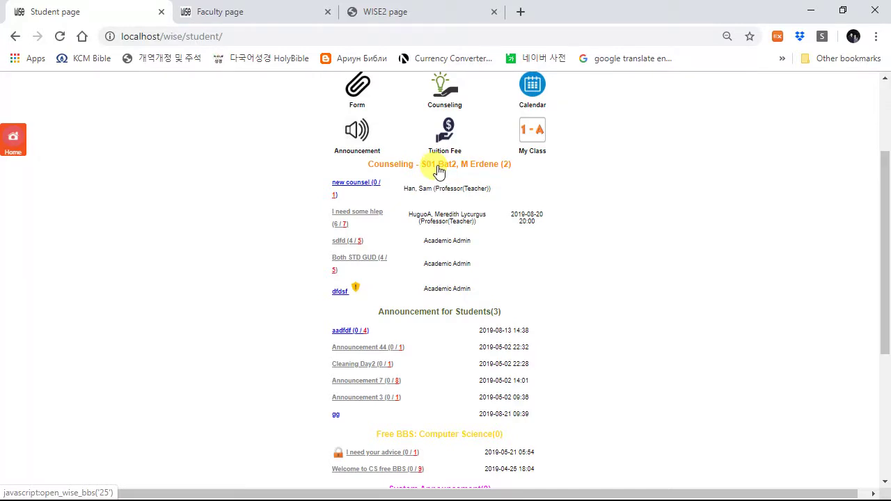
{"action": "scroll", "coordinate": [439, 170], "scroll_direction": "up", "scroll_amount": 2}
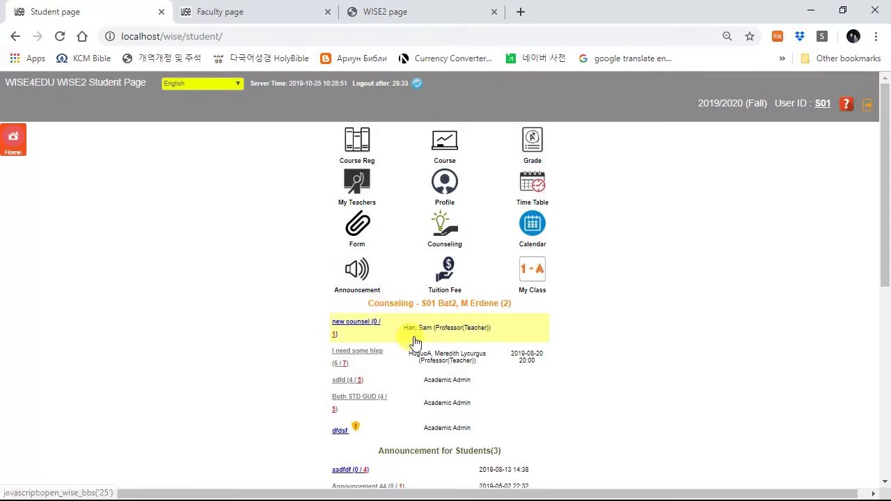
{"action": "scroll", "coordinate": [415, 340], "scroll_direction": "down", "scroll_amount": 2}
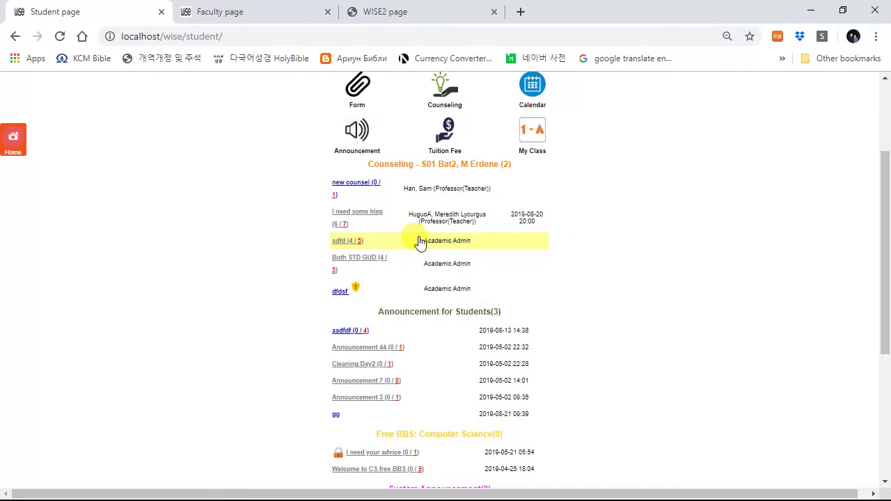
{"action": "scroll", "coordinate": [420, 242], "scroll_direction": "down", "scroll_amount": 2}
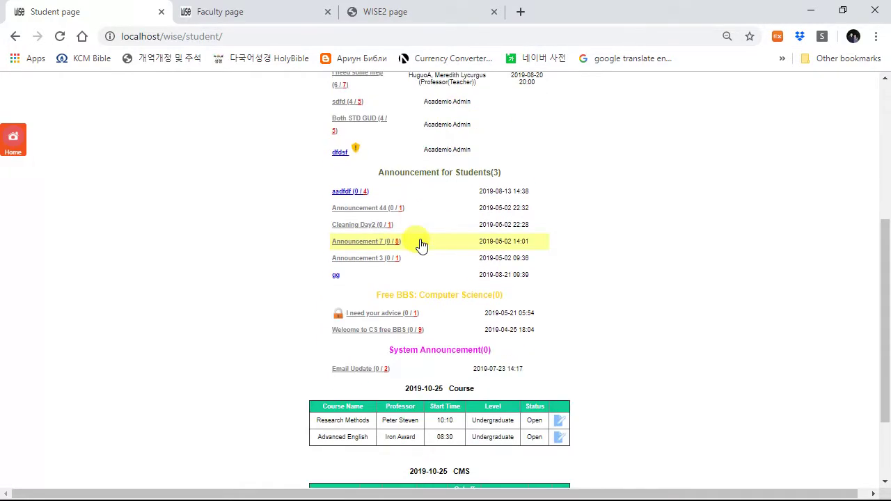
{"action": "scroll", "coordinate": [413, 237], "scroll_direction": "down", "scroll_amount": 2}
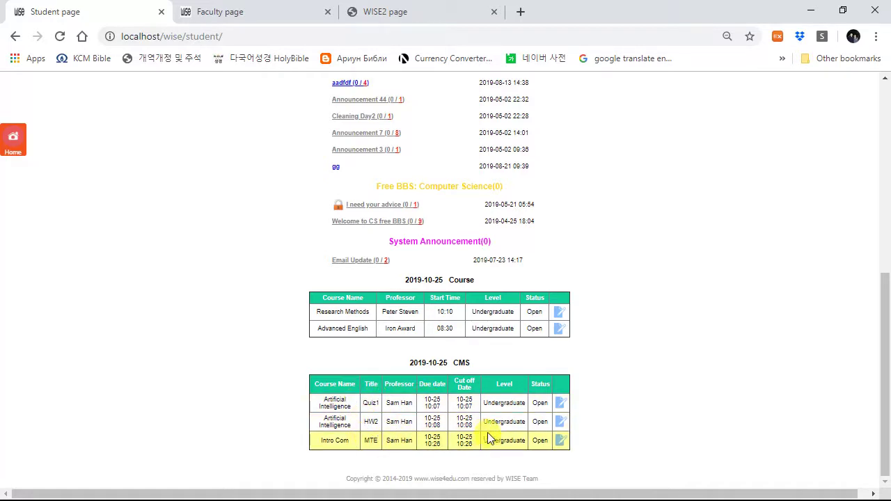
{"action": "scroll", "coordinate": [487, 437], "scroll_direction": "up", "scroll_amount": 6}
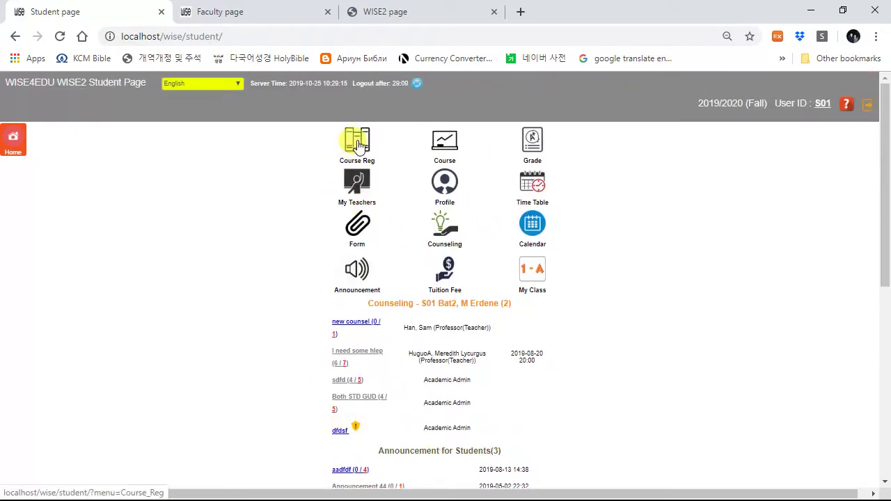
{"action": "left_click", "coordinate": [362, 144]}
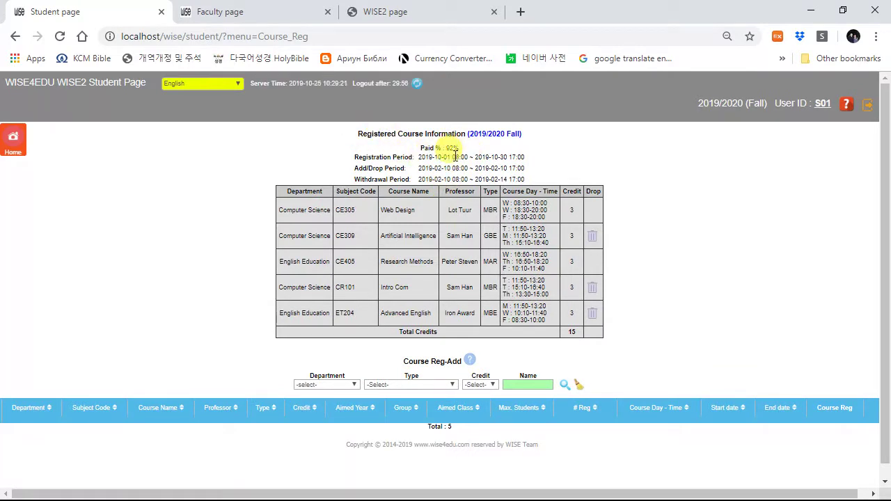
{"action": "left_click_drag", "start_coordinate": [419, 149], "coordinate": [464, 152]}
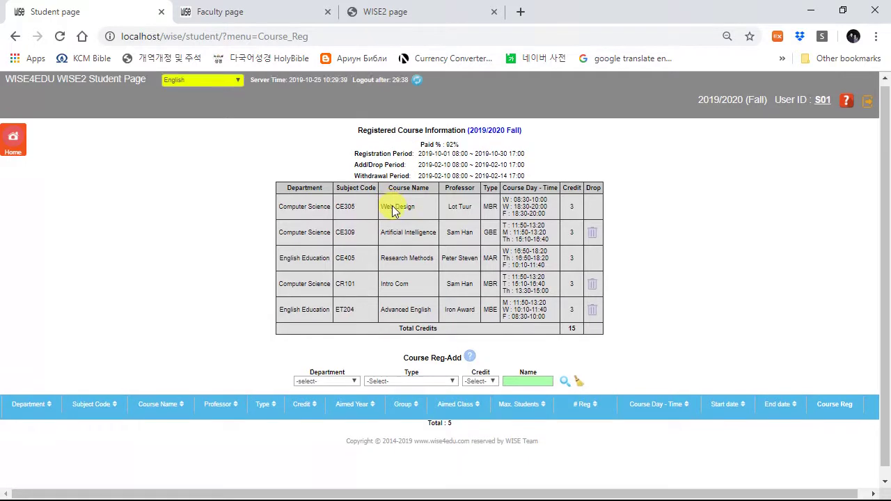
{"action": "scroll", "coordinate": [458, 271], "scroll_direction": "down", "scroll_amount": 1}
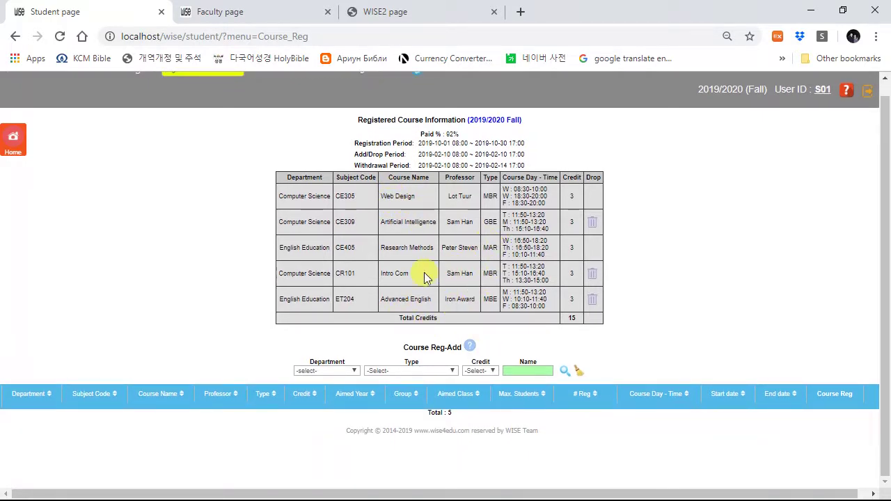
{"action": "left_click", "coordinate": [564, 376]}
{"action": "scroll", "coordinate": [637, 272], "scroll_direction": "down", "scroll_amount": 3}
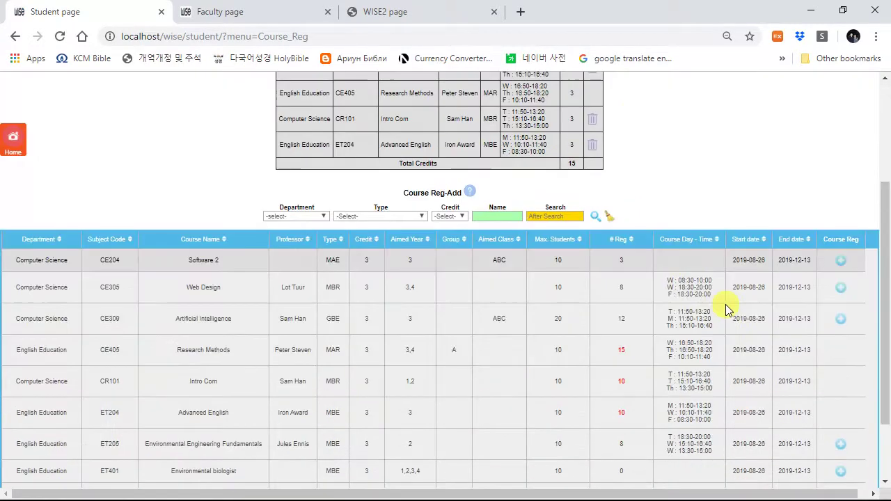
{"action": "left_click", "coordinate": [840, 383]}
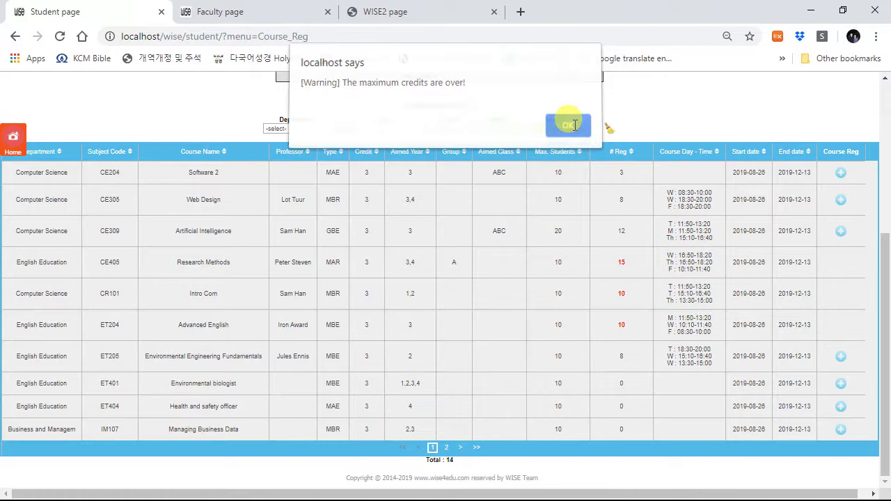
{"action": "left_click", "coordinate": [574, 131]}
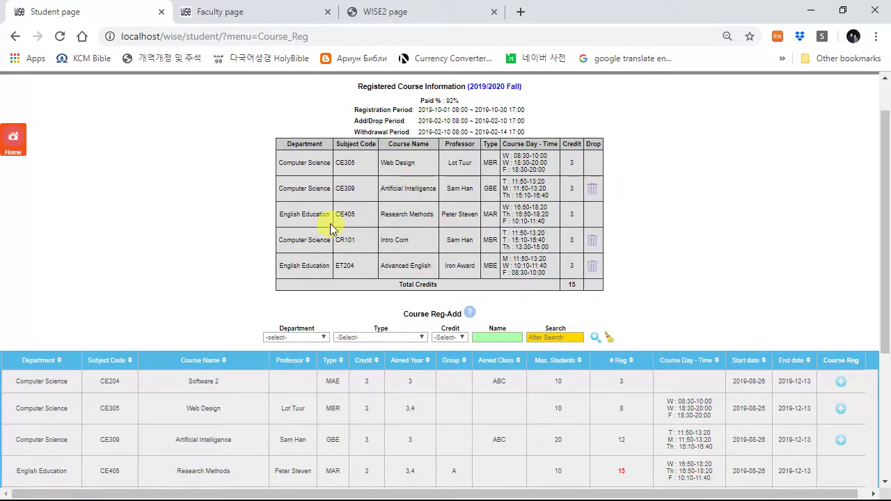
{"action": "left_click", "coordinate": [13, 138]}
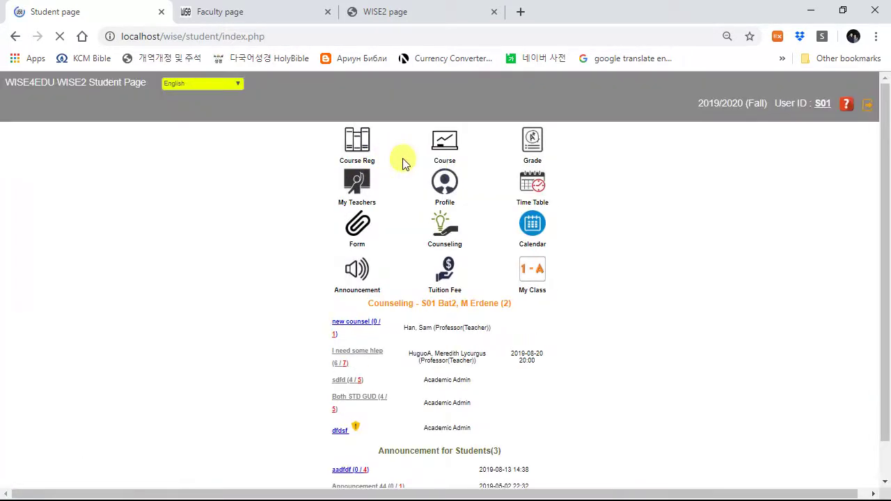
Step: Open the Artificial Intelligence course's CMS details and view the HW2 homework
{"action": "left_click", "coordinate": [444, 143]}
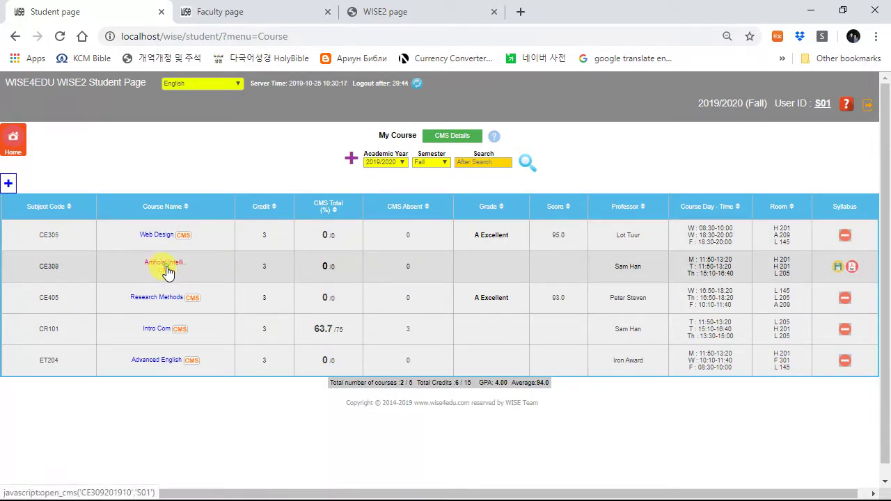
{"action": "left_click", "coordinate": [167, 268]}
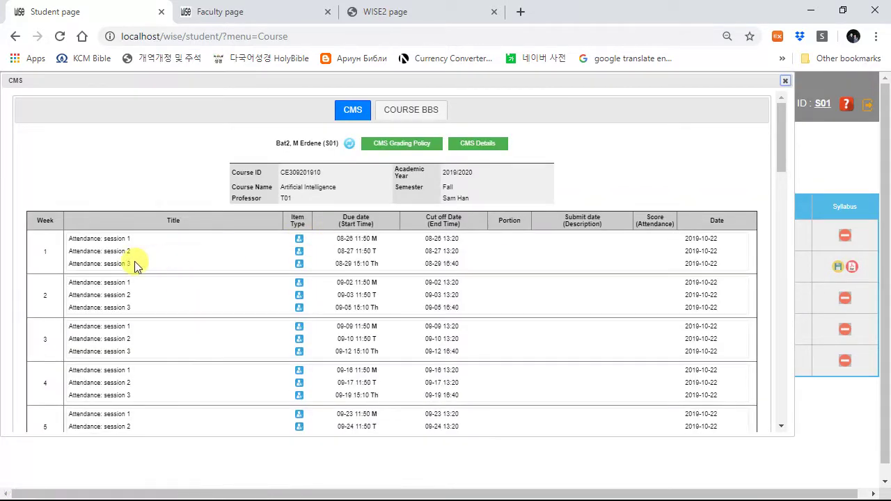
{"action": "scroll", "coordinate": [96, 261], "scroll_direction": "down", "scroll_amount": 3}
{"action": "scroll", "coordinate": [95, 261], "scroll_direction": "down", "scroll_amount": 3}
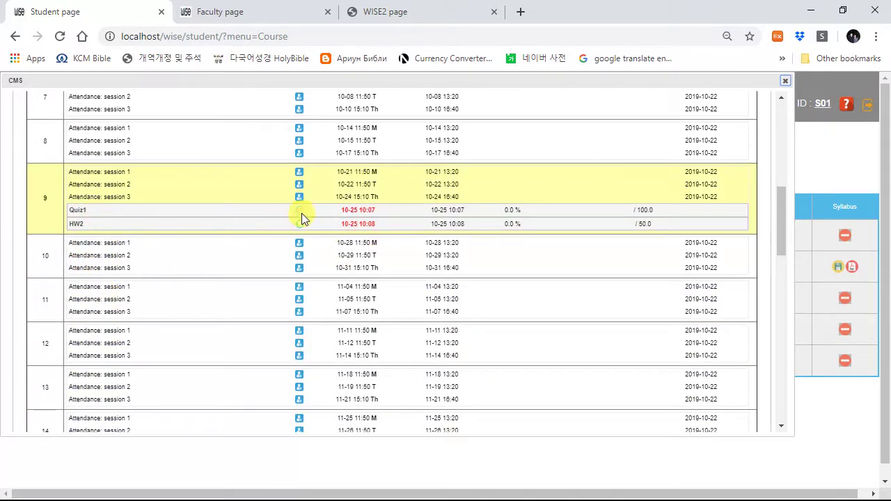
{"action": "left_click", "coordinate": [75, 225]}
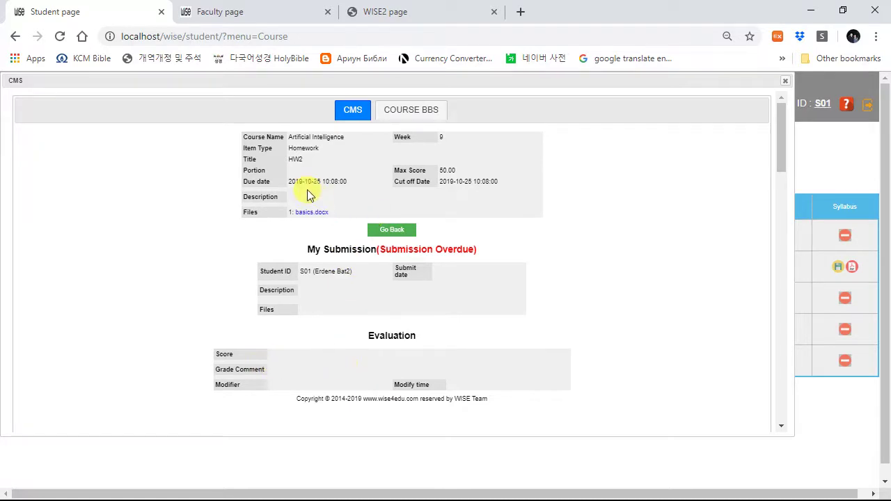
Step: Check the COURSE BBS board, then close the course window and go back home
{"action": "left_click", "coordinate": [412, 109]}
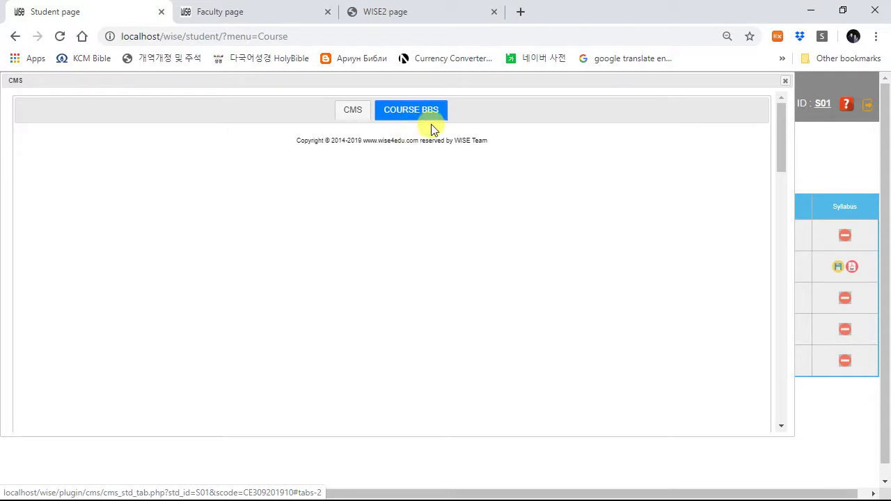
{"action": "left_click", "coordinate": [785, 82]}
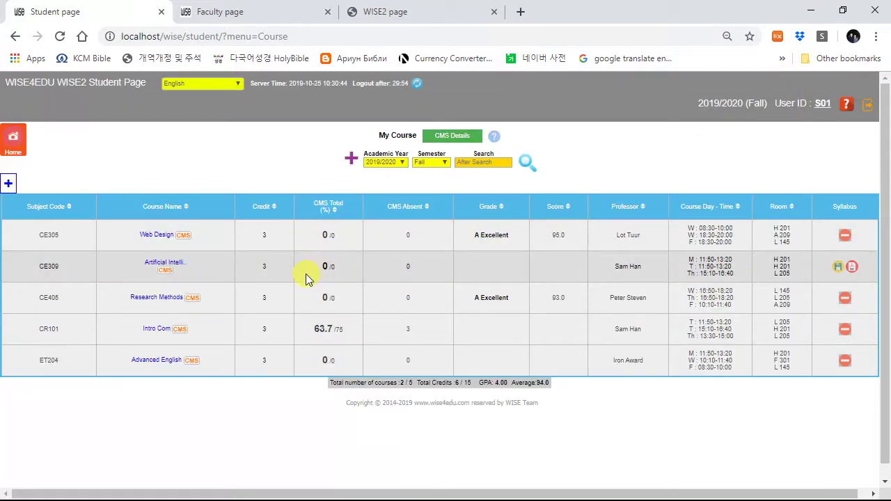
{"action": "left_click", "coordinate": [16, 142]}
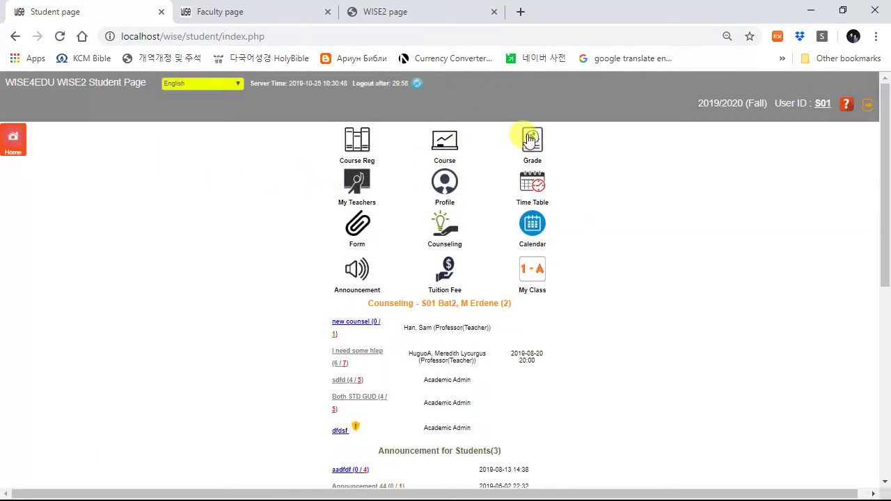
Step: Review the student's grades by semester, highlighting the struck-out JAVA course row
{"action": "left_click", "coordinate": [531, 140]}
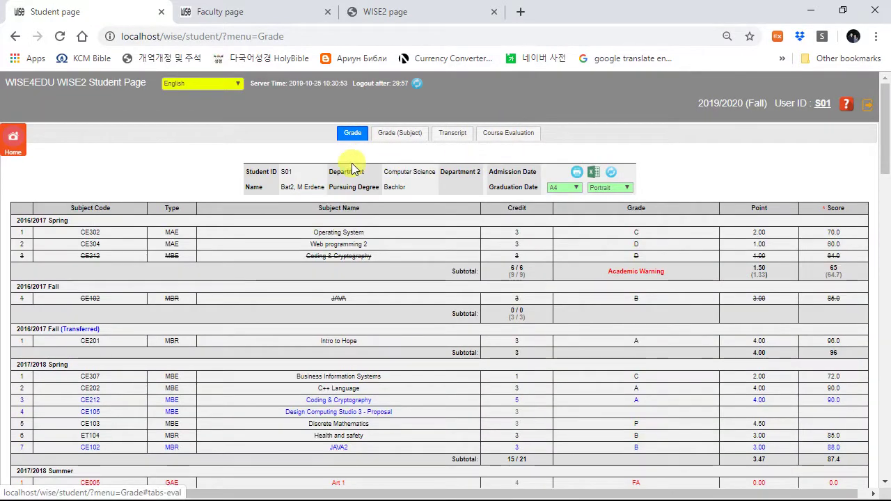
{"action": "left_click", "coordinate": [354, 138]}
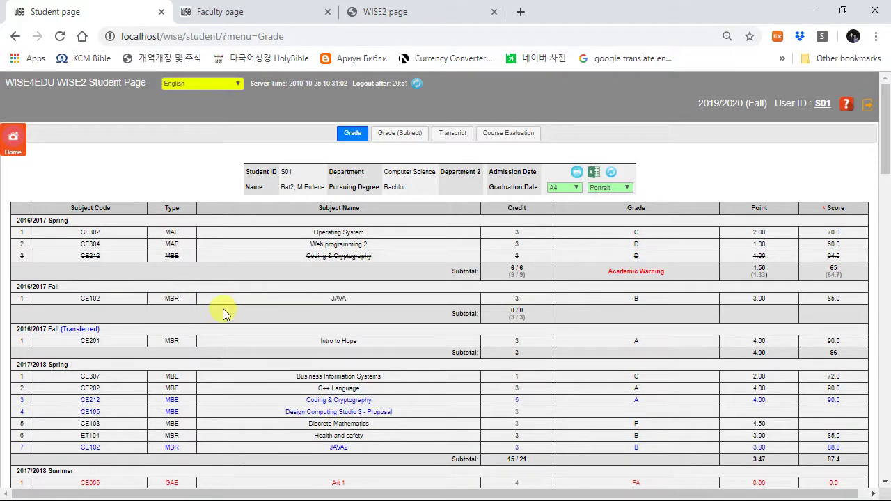
{"action": "left_click_drag", "start_coordinate": [83, 298], "coordinate": [652, 307]}
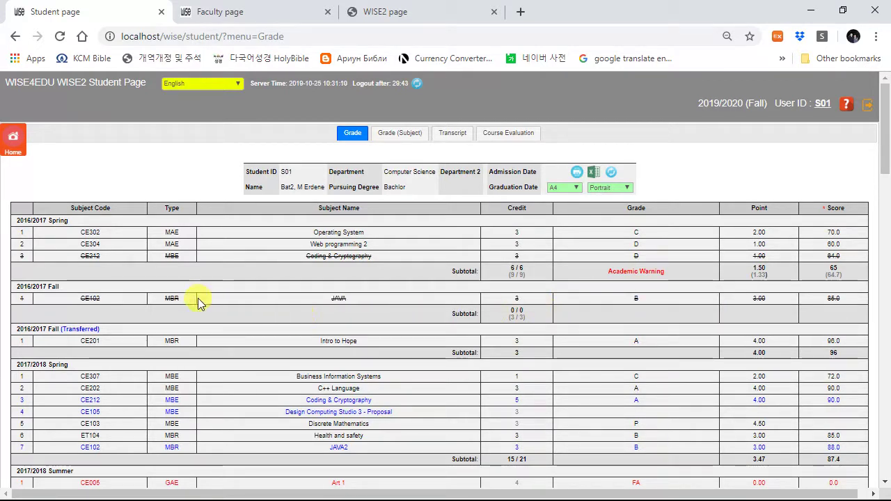
{"action": "scroll", "coordinate": [199, 301], "scroll_direction": "down", "scroll_amount": 3}
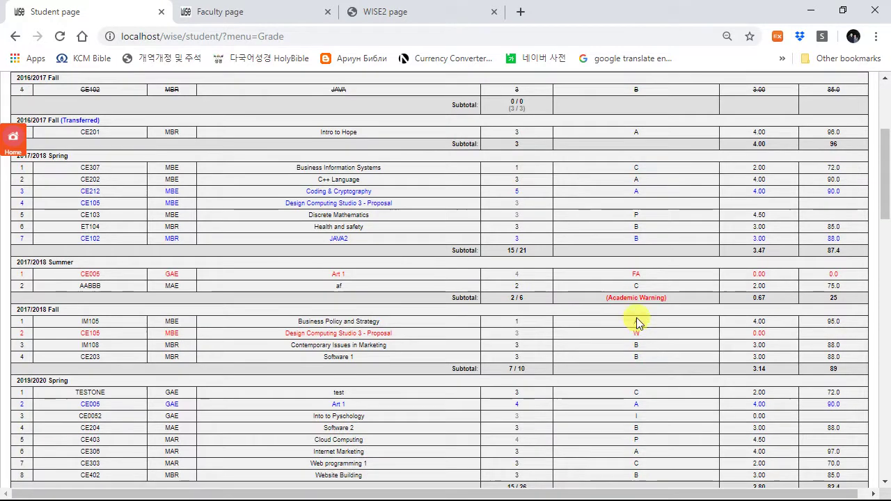
{"action": "scroll", "coordinate": [636, 307], "scroll_direction": "down", "scroll_amount": 3}
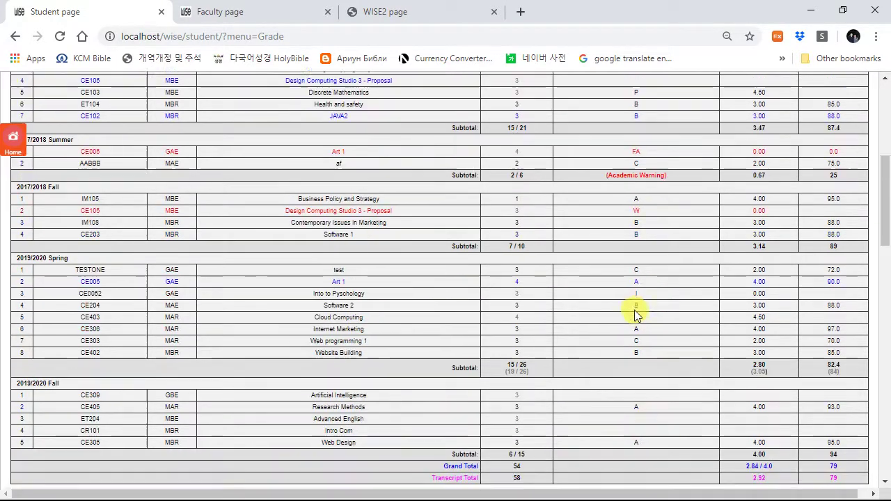
{"action": "scroll", "coordinate": [564, 337], "scroll_direction": "up", "scroll_amount": 6}
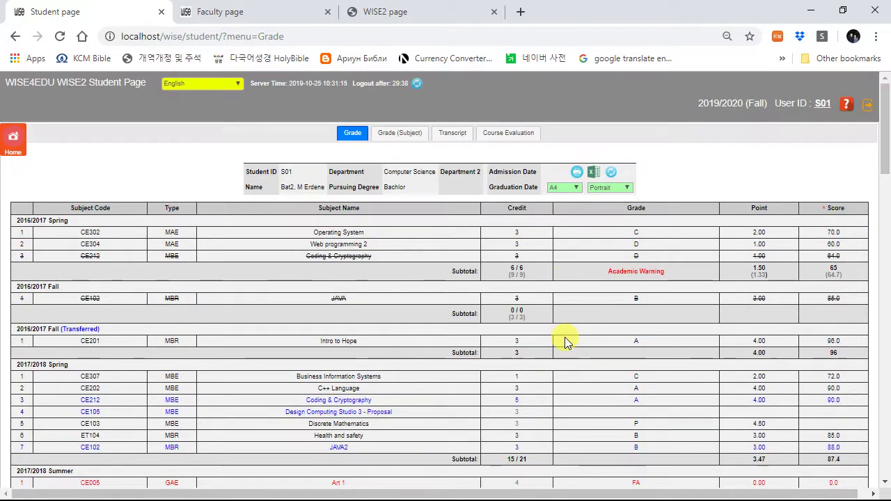
Step: View the grades grouped by subject category
{"action": "left_click", "coordinate": [390, 133]}
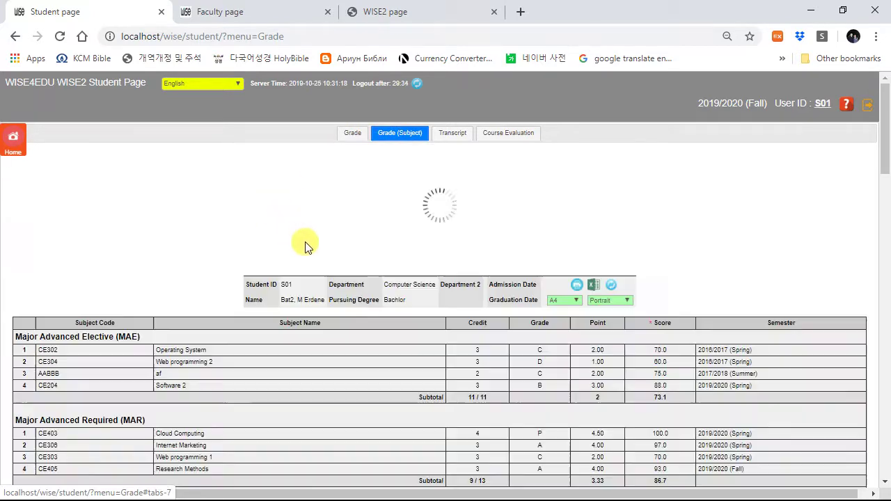
{"action": "scroll", "coordinate": [399, 309], "scroll_direction": "down", "scroll_amount": 1}
{"action": "scroll", "coordinate": [389, 307], "scroll_direction": "down", "scroll_amount": 5}
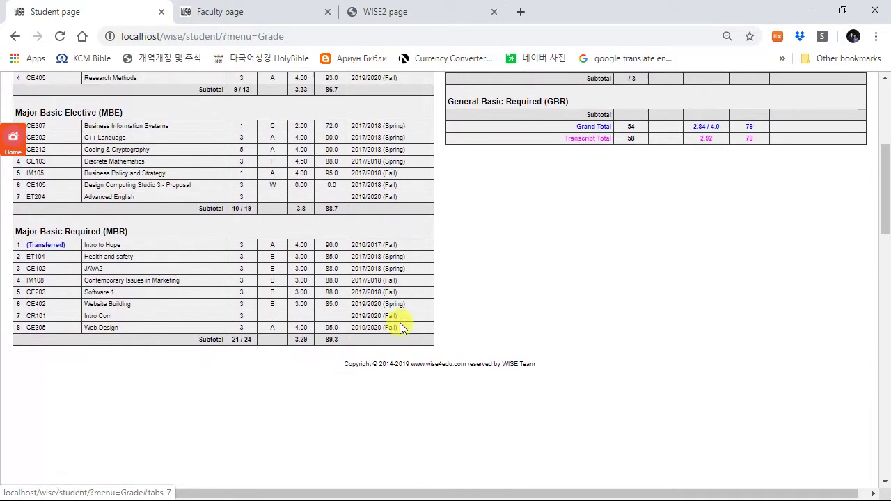
{"action": "scroll", "coordinate": [398, 320], "scroll_direction": "up", "scroll_amount": 4}
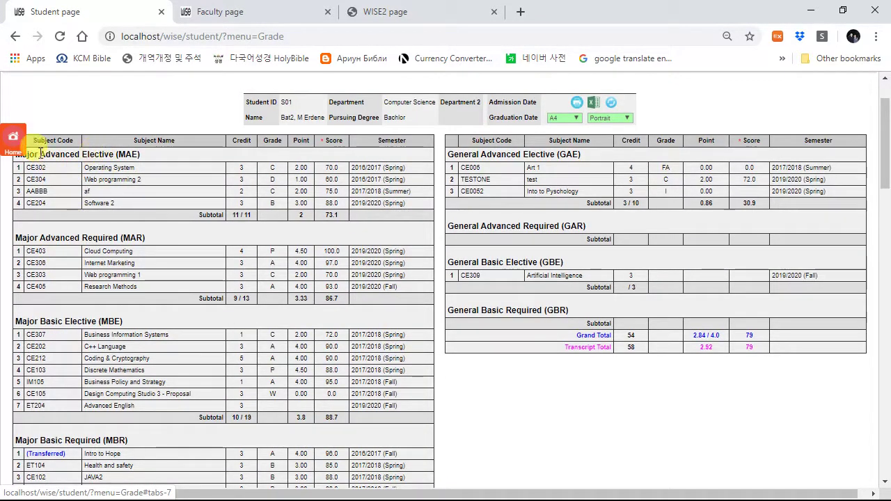
{"action": "scroll", "coordinate": [473, 174], "scroll_direction": "up", "scroll_amount": 3}
Step: Check the transcript and the 2019/2020 Fall course evaluation notice
{"action": "left_click", "coordinate": [453, 136]}
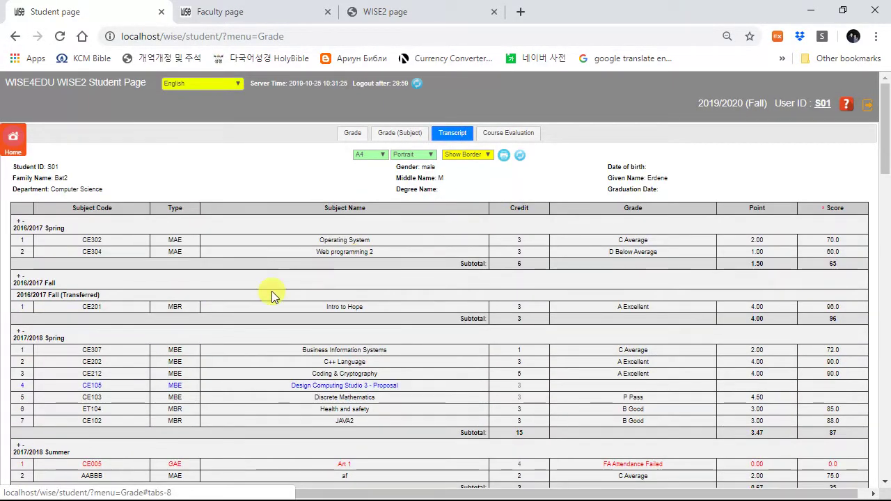
{"action": "scroll", "coordinate": [328, 308], "scroll_direction": "down", "scroll_amount": 5}
{"action": "scroll", "coordinate": [318, 298], "scroll_direction": "up", "scroll_amount": 5}
{"action": "left_click", "coordinate": [516, 138]}
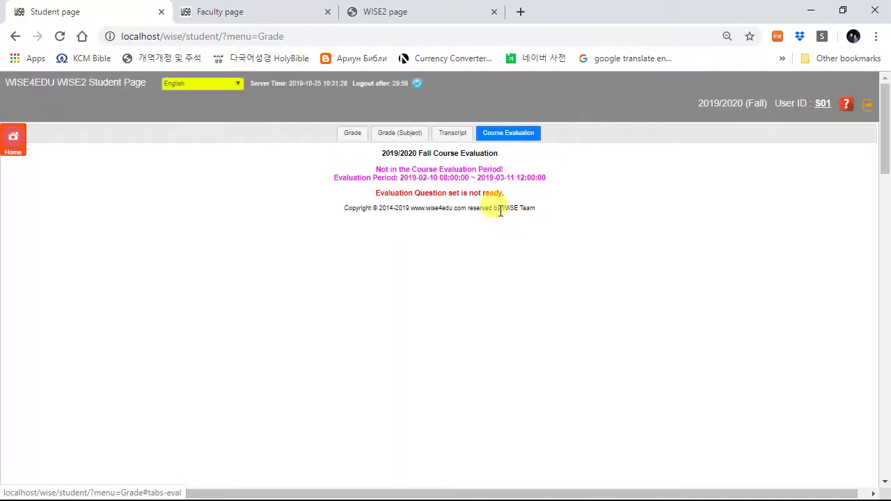
Step: Look at the student's My Teachers, Profile and weekly Time Table pages
{"action": "left_click", "coordinate": [20, 141]}
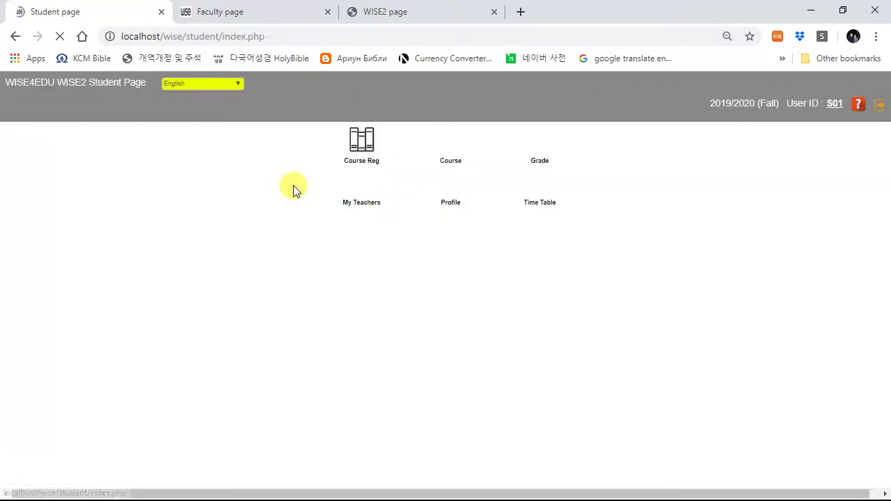
{"action": "left_click", "coordinate": [357, 179]}
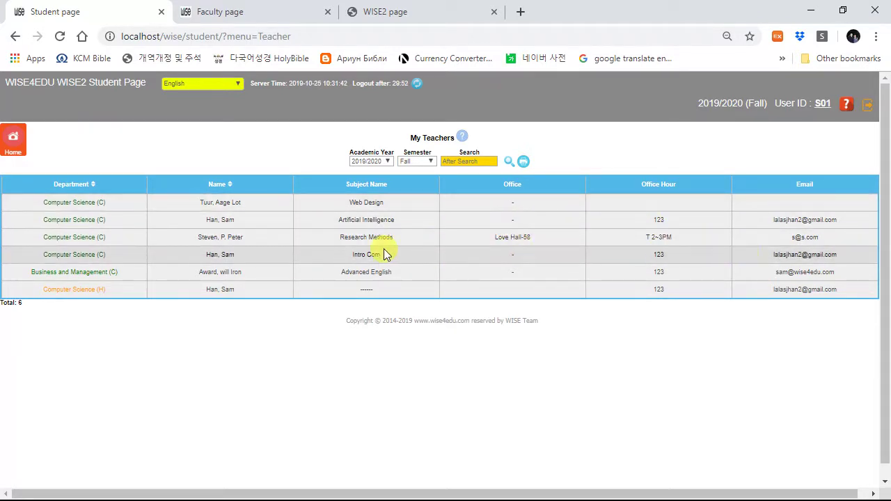
{"action": "left_click", "coordinate": [15, 143]}
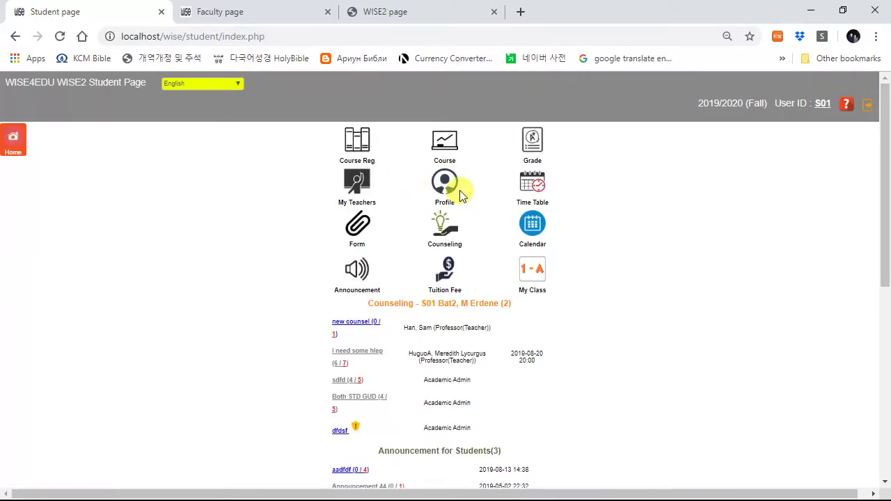
{"action": "left_click", "coordinate": [444, 182]}
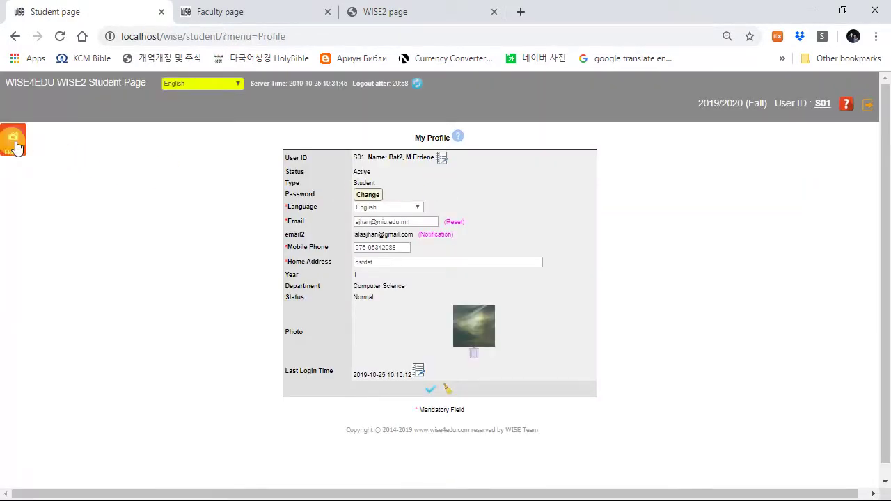
{"action": "left_click", "coordinate": [12, 141]}
{"action": "left_click", "coordinate": [531, 188]}
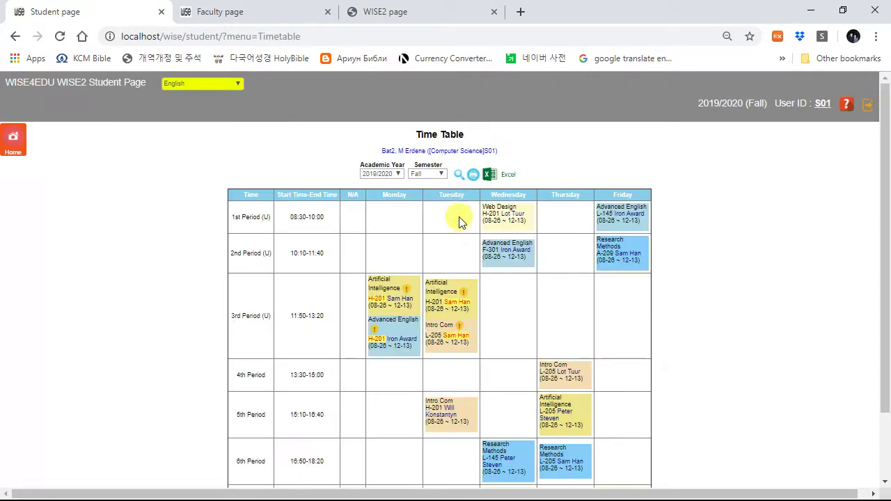
{"action": "left_click", "coordinate": [12, 139]}
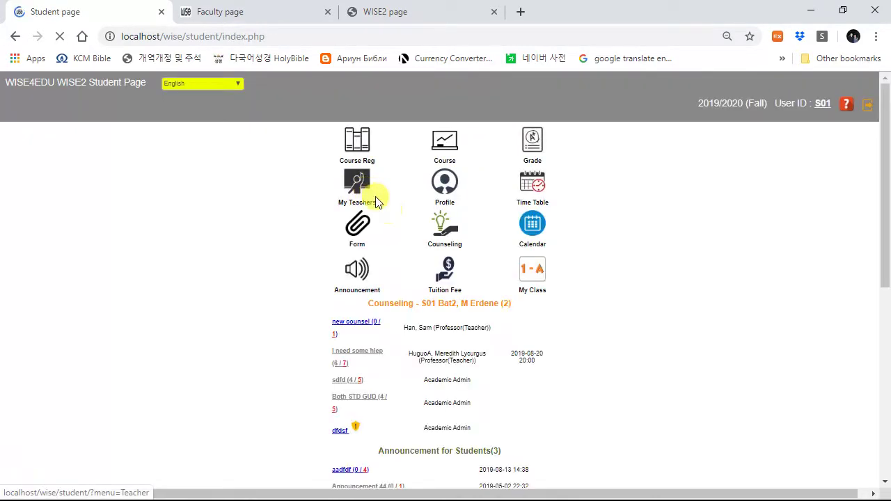
Step: Check the Form page, the counseling advisors, and the October 2019 calendar
{"action": "left_click", "coordinate": [357, 228]}
{"action": "left_click", "coordinate": [10, 136]}
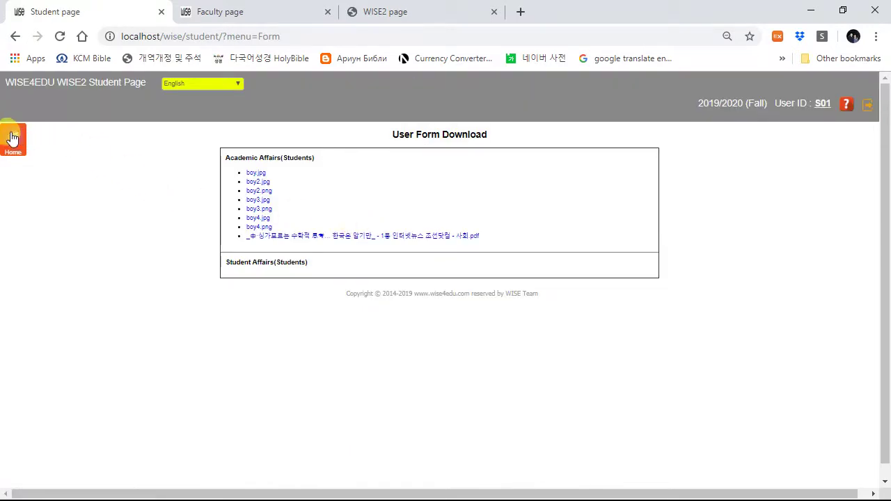
{"action": "left_click", "coordinate": [440, 229]}
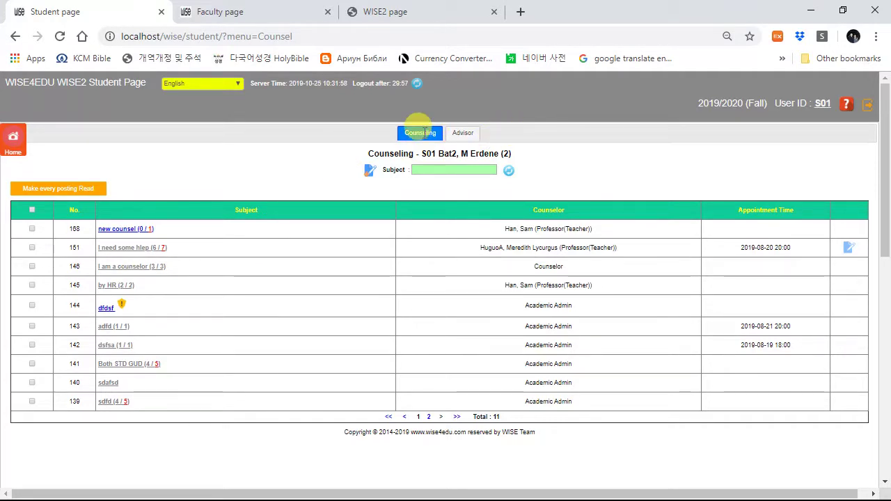
{"action": "left_click", "coordinate": [459, 136]}
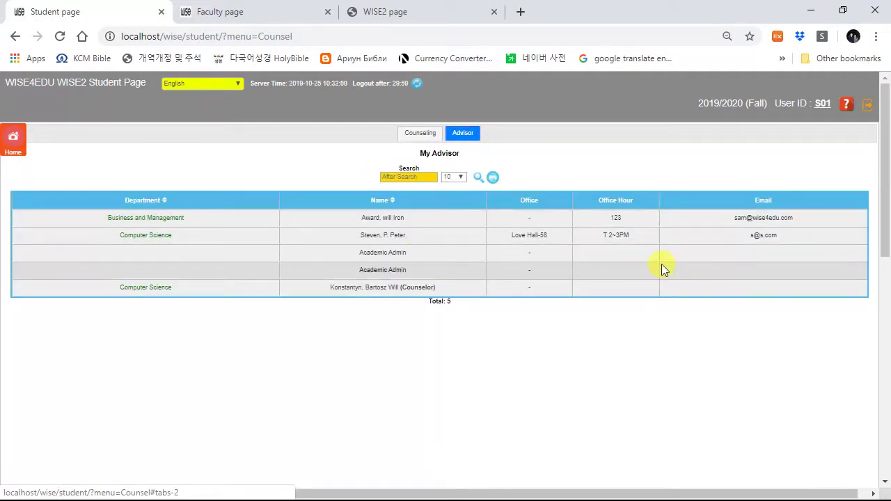
{"action": "left_click", "coordinate": [14, 139]}
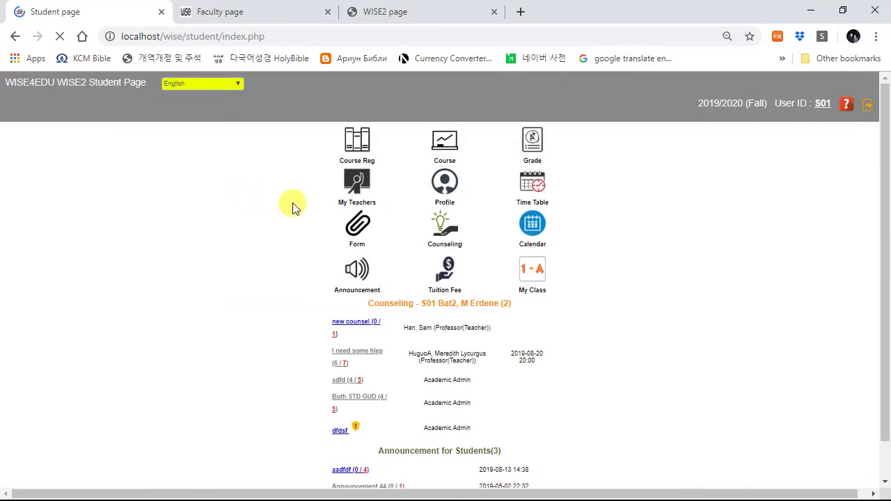
{"action": "left_click", "coordinate": [531, 231]}
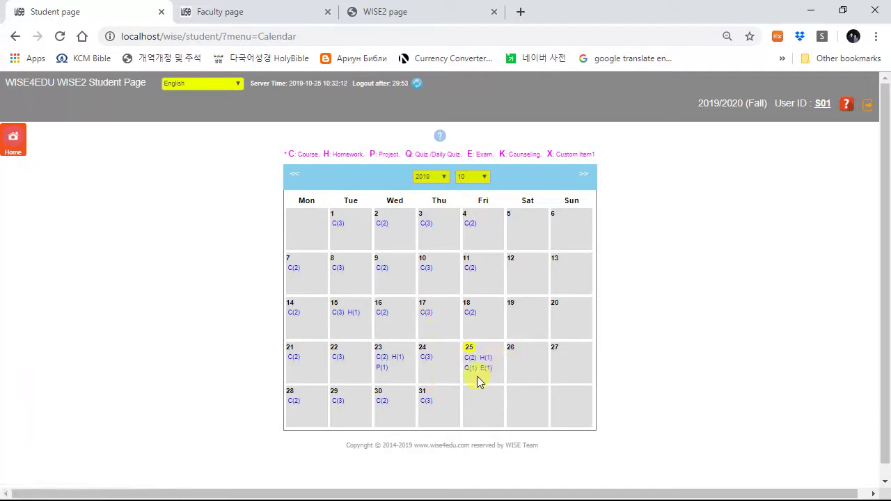
Step: Check the student announcements and the student's tuition fees
{"action": "left_click", "coordinate": [12, 137]}
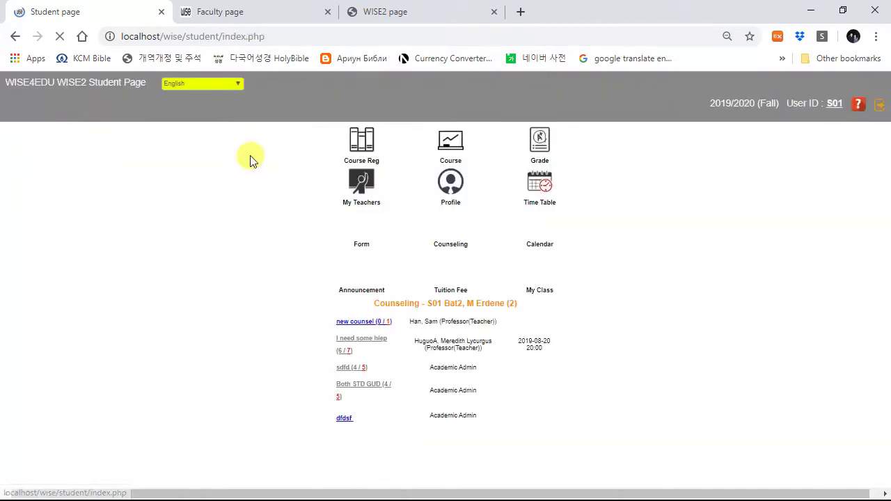
{"action": "left_click", "coordinate": [354, 268]}
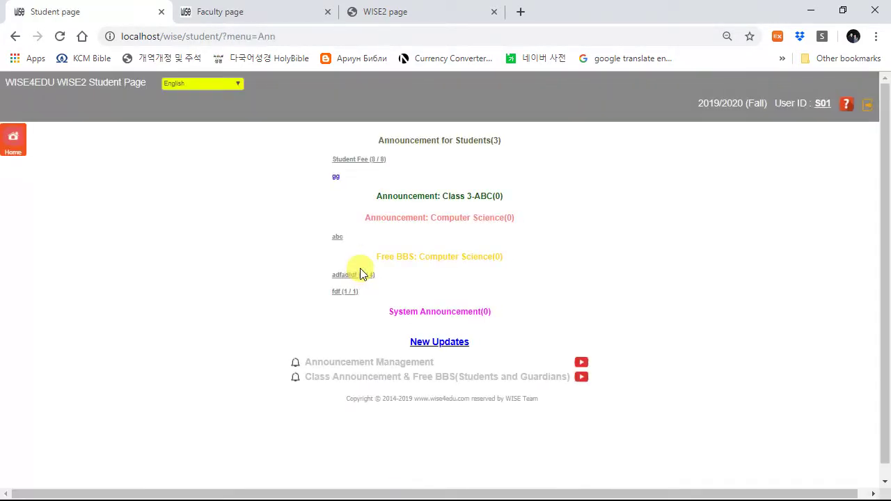
{"action": "left_click", "coordinate": [12, 137]}
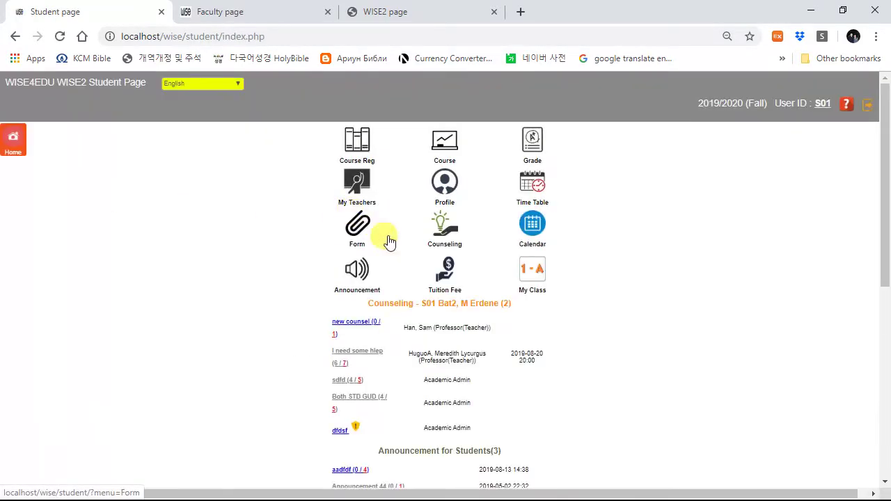
{"action": "left_click", "coordinate": [446, 272]}
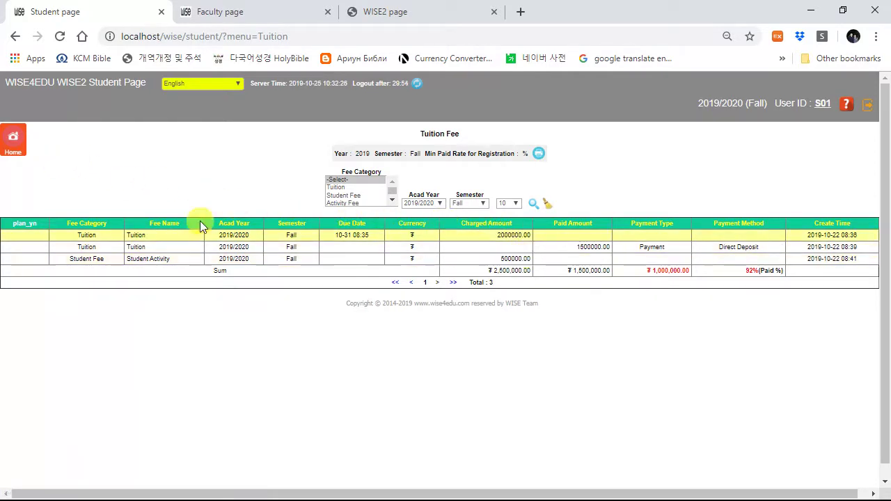
{"action": "left_click", "coordinate": [14, 143]}
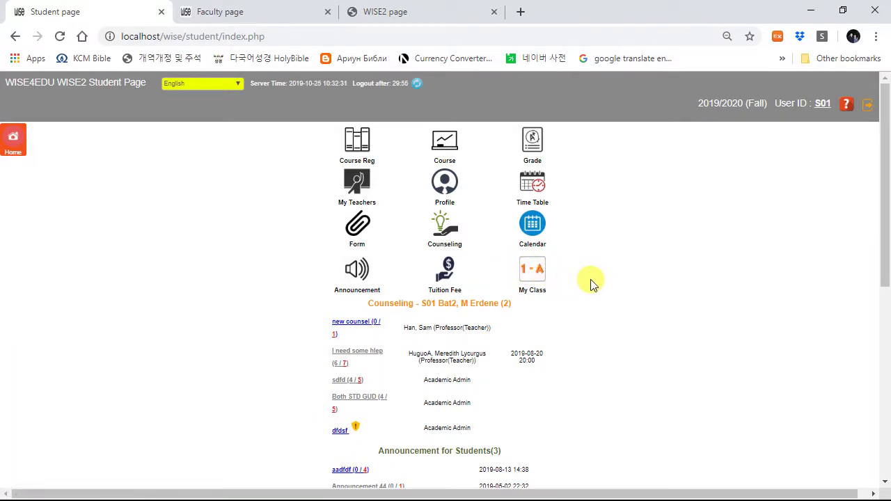
Step: Review class ABC's details, announcements and weekly time table, then sign out of the student account
{"action": "left_click", "coordinate": [532, 272]}
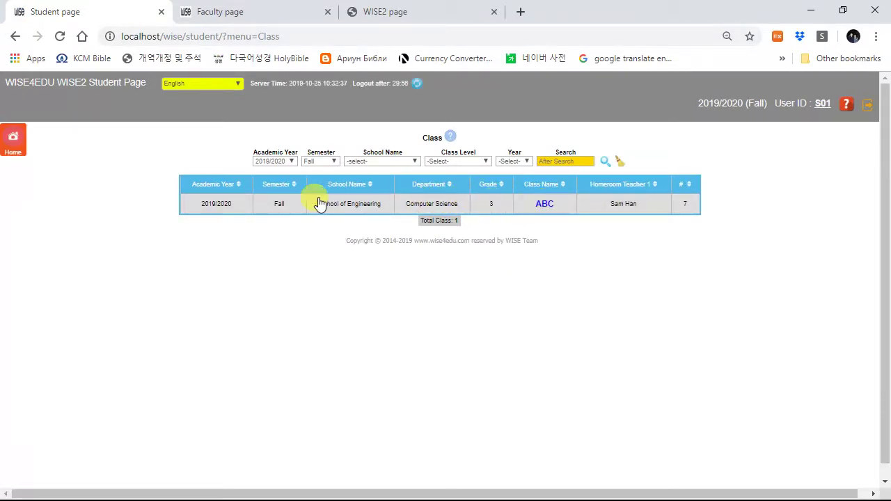
{"action": "left_click_drag", "start_coordinate": [550, 203], "coordinate": [491, 209]}
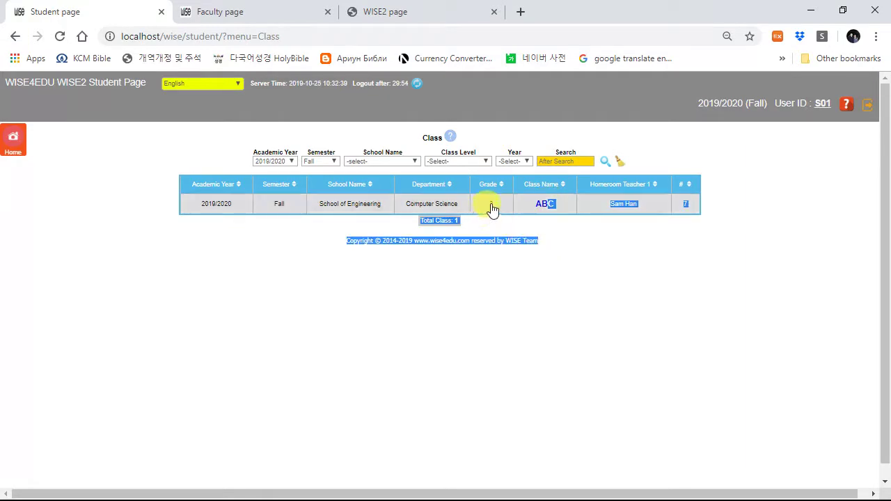
{"action": "left_click", "coordinate": [539, 206]}
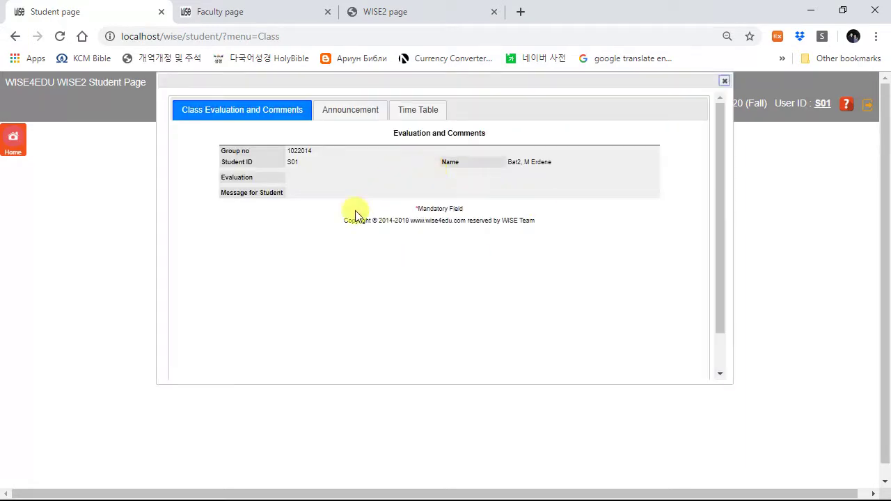
{"action": "left_click", "coordinate": [357, 113]}
{"action": "left_click", "coordinate": [423, 112]}
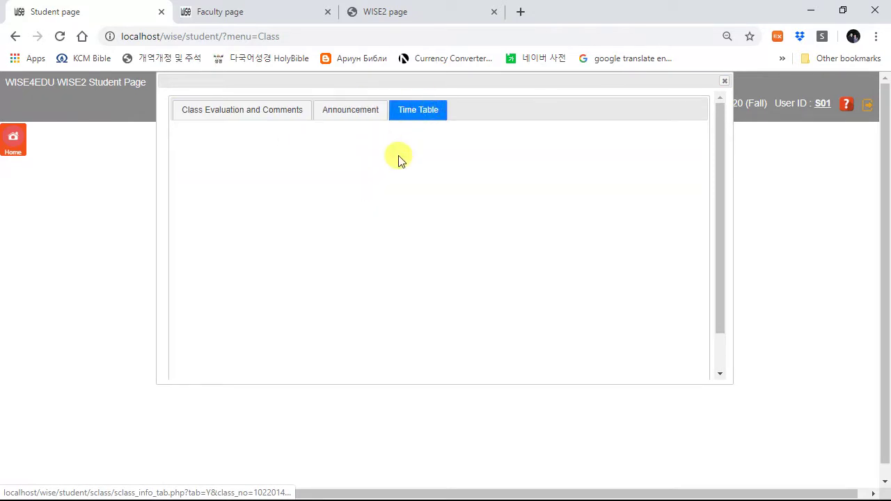
{"action": "left_click", "coordinate": [724, 82]}
{"action": "left_click", "coordinate": [31, 155]}
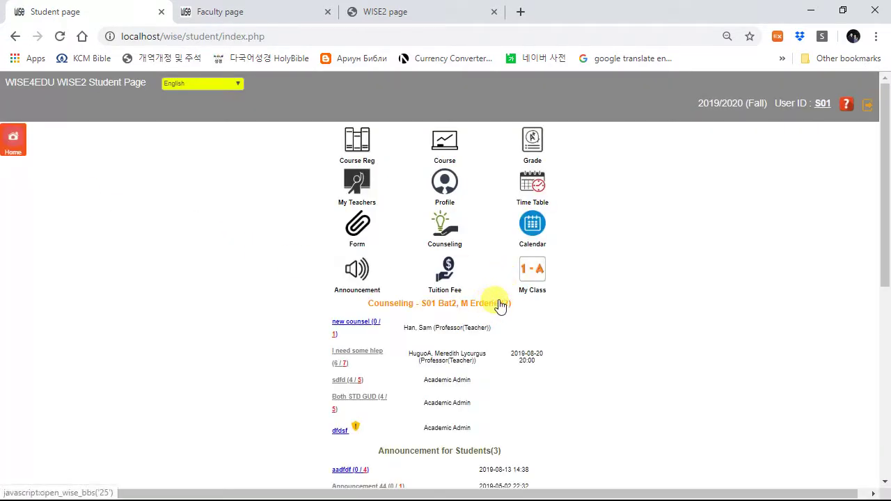
{"action": "left_click", "coordinate": [866, 106]}
Step: Log in with the saved guardian account and password, then pick a child from the -select- list
{"action": "left_click", "coordinate": [568, 115]}
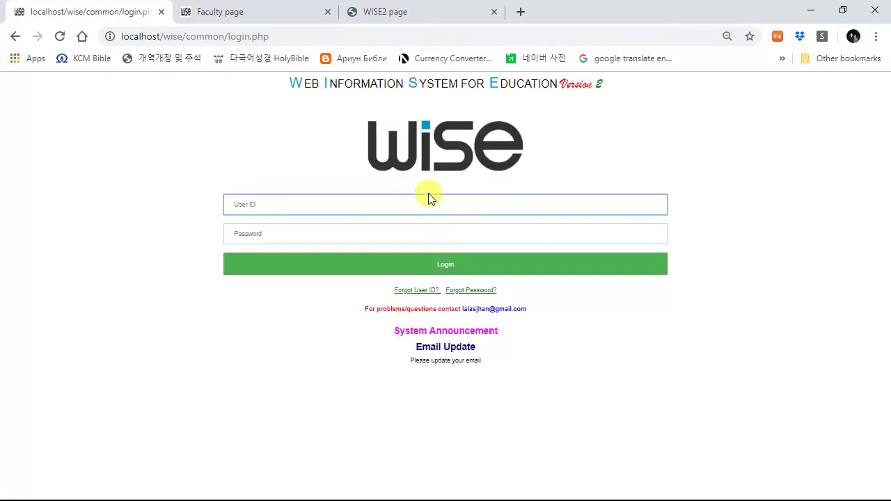
{"action": "left_click", "coordinate": [396, 207]}
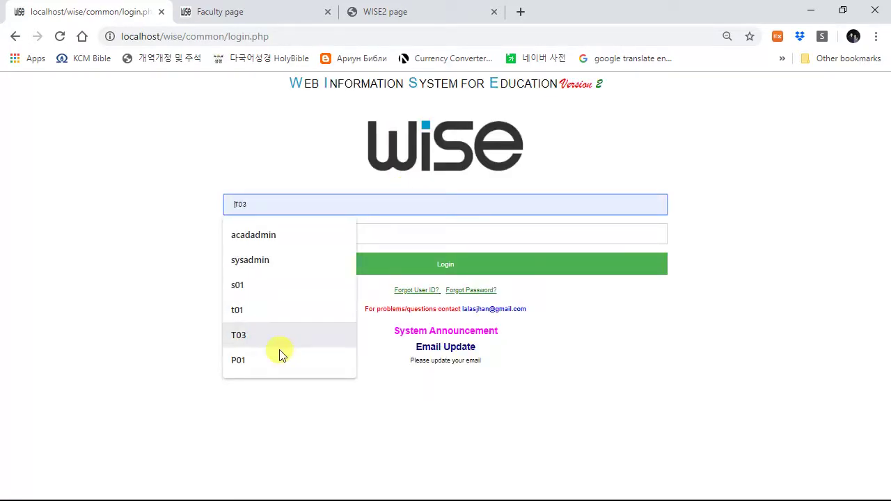
{"action": "left_click", "coordinate": [282, 358]}
{"action": "left_click", "coordinate": [341, 230]}
{"action": "type", "text": "p01"}
{"action": "left_click", "coordinate": [331, 267]}
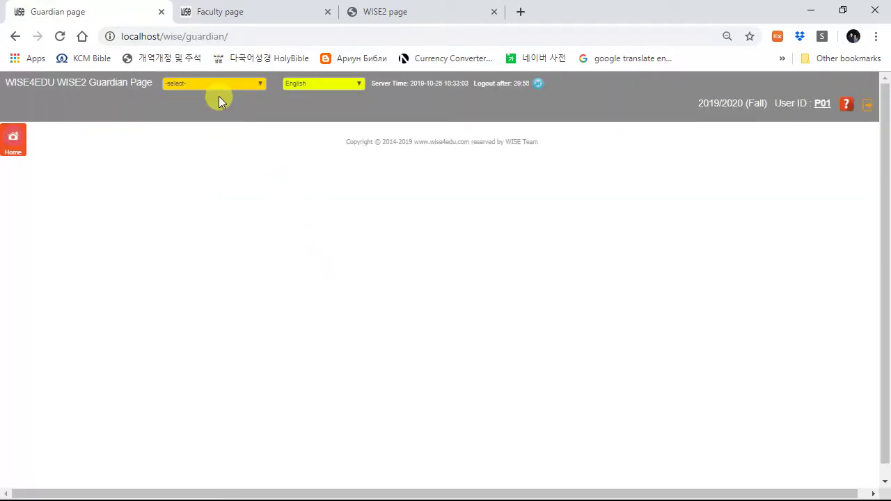
{"action": "left_click", "coordinate": [225, 86]}
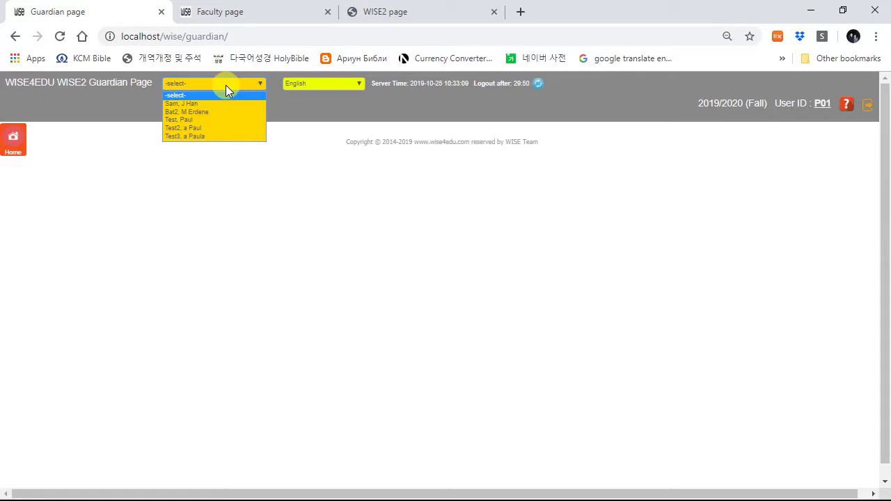
{"action": "left_click", "coordinate": [193, 113]}
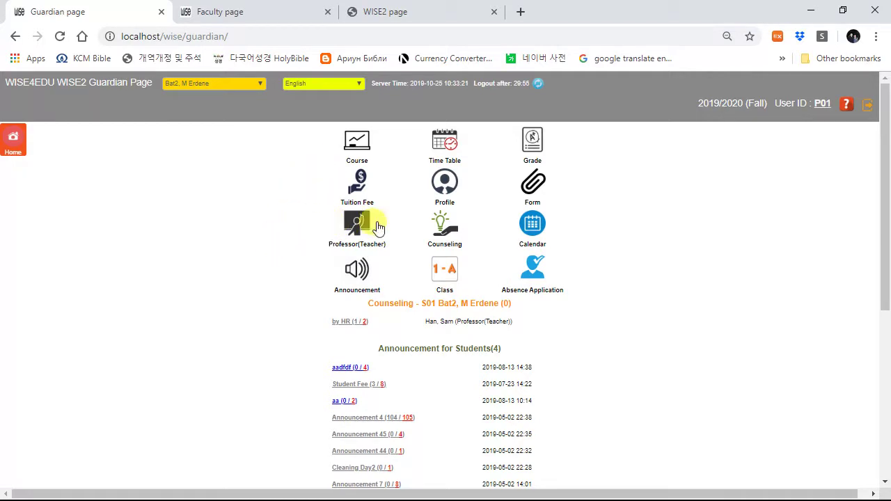
Step: Submit a 'My kid is sick' absence application starting 25 October 2019, then return home
{"action": "left_click", "coordinate": [534, 273]}
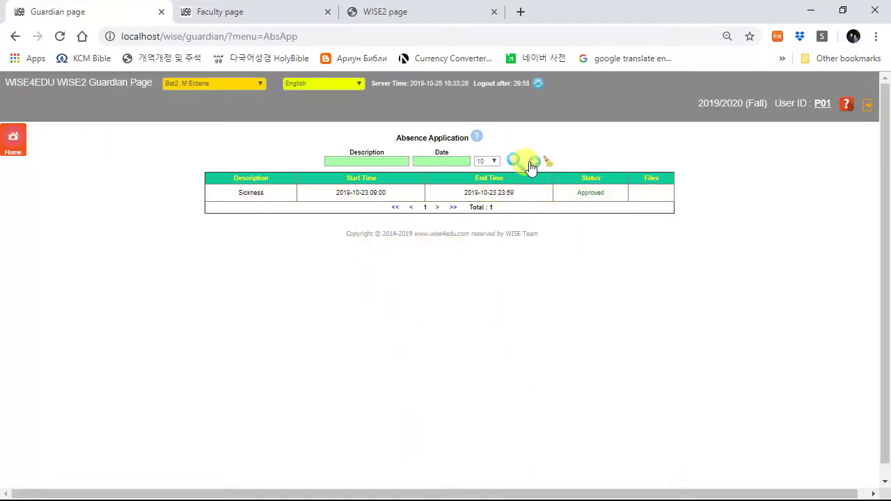
{"action": "left_click", "coordinate": [532, 161]}
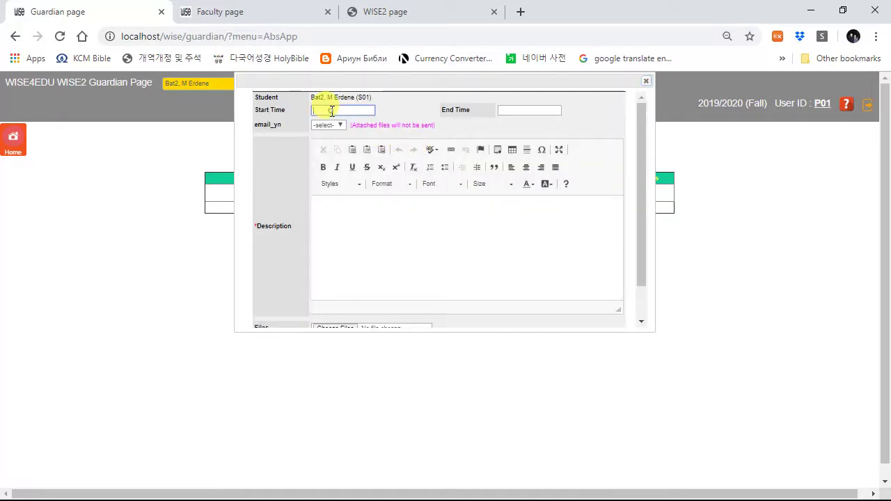
{"action": "left_click", "coordinate": [332, 111]}
{"action": "left_click", "coordinate": [438, 195]}
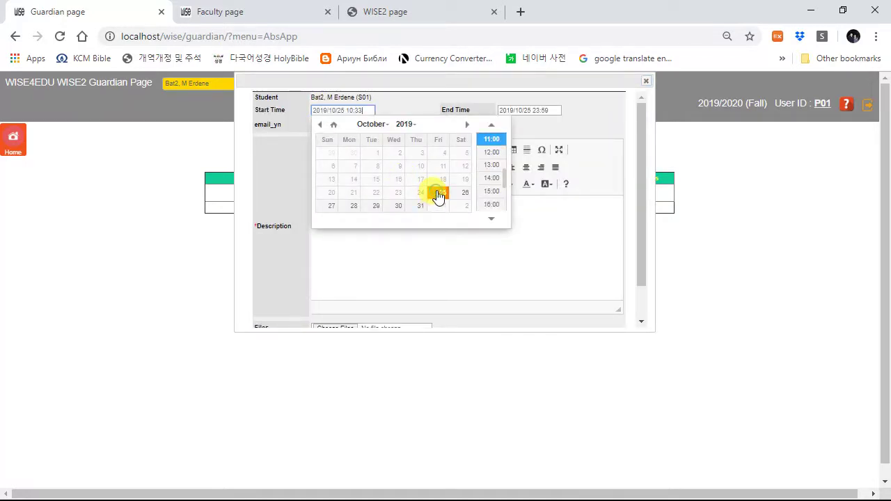
{"action": "left_click", "coordinate": [570, 127]}
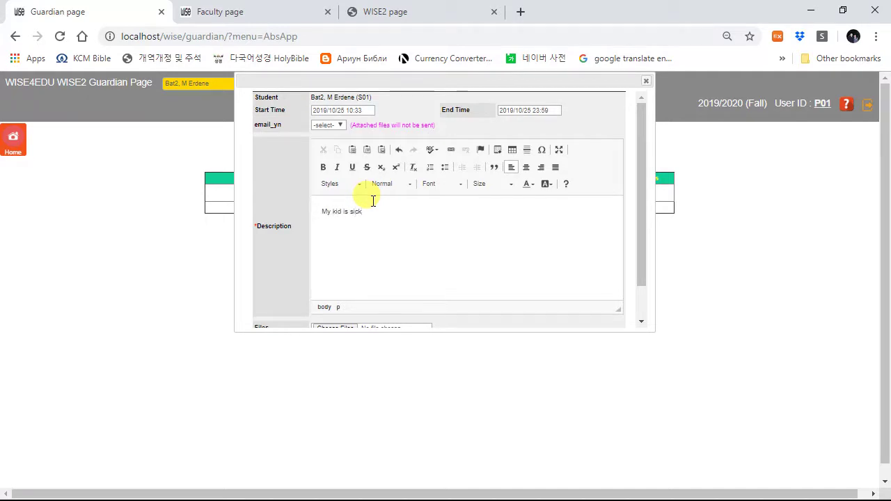
{"action": "scroll", "coordinate": [295, 290], "scroll_direction": "down", "scroll_amount": 1}
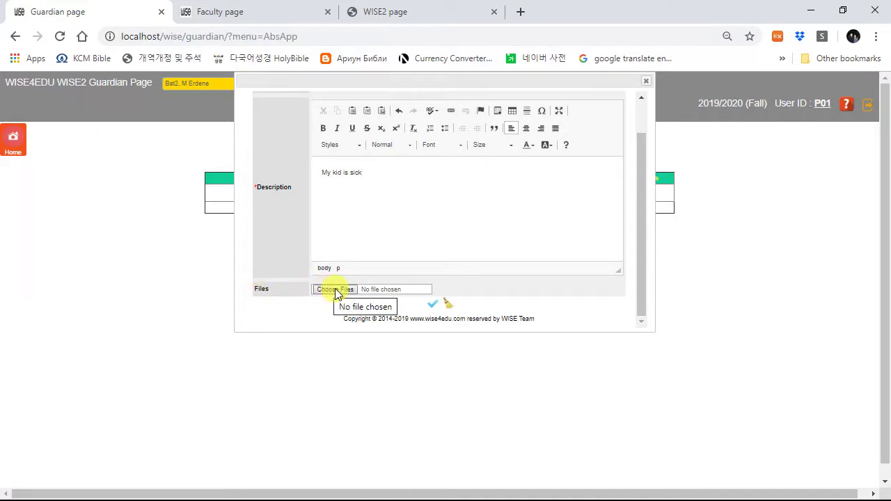
{"action": "left_click", "coordinate": [432, 303]}
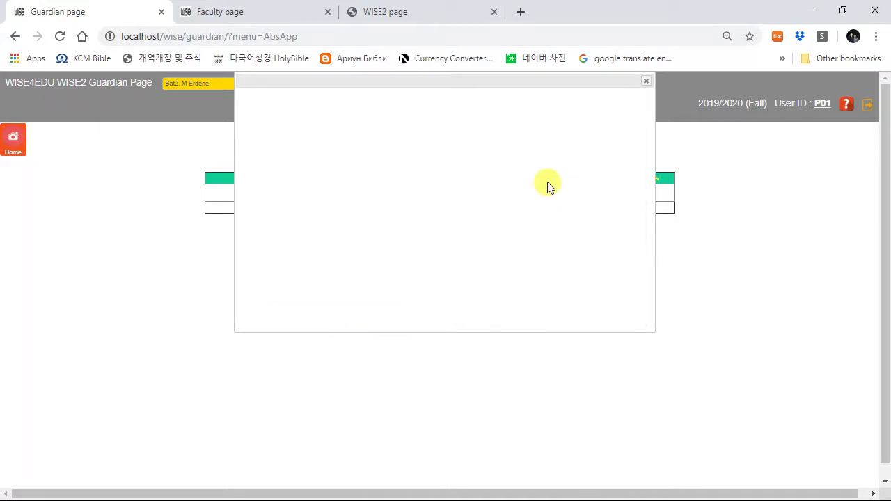
{"action": "left_click", "coordinate": [566, 116]}
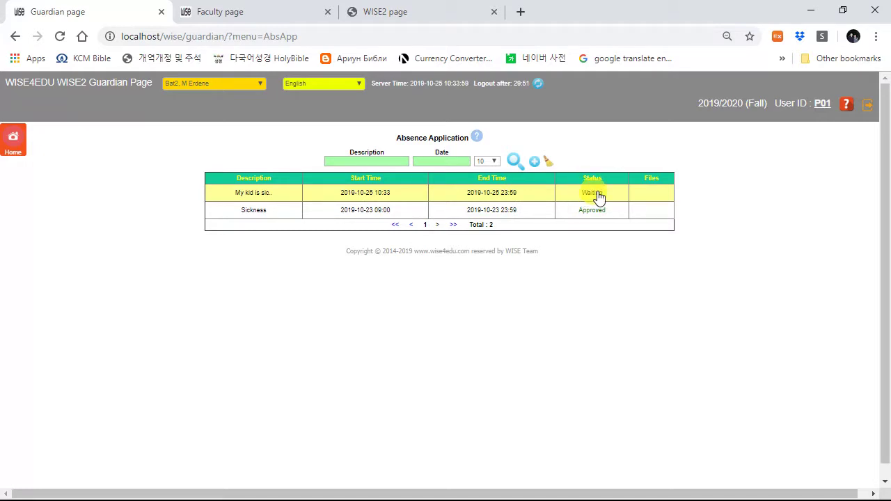
{"action": "left_click", "coordinate": [14, 145]}
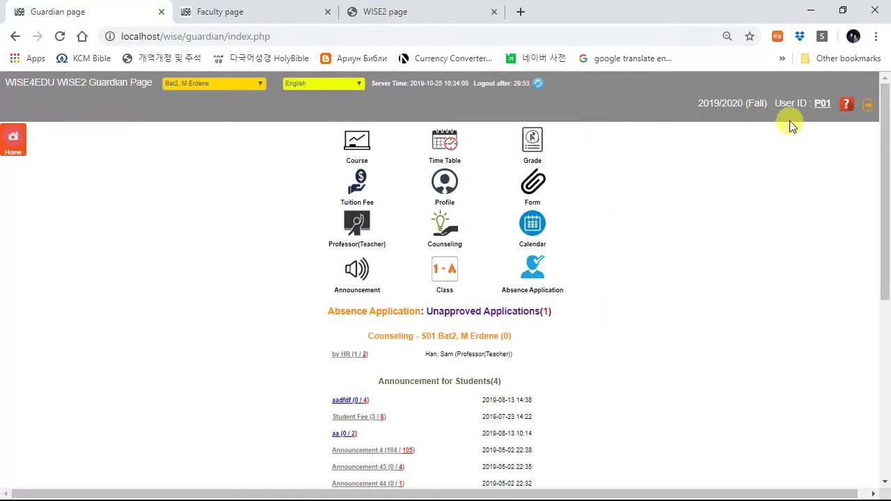
Step: Sign out as guardian and log in with the saved academic admin ID and its password
{"action": "left_click", "coordinate": [867, 104]}
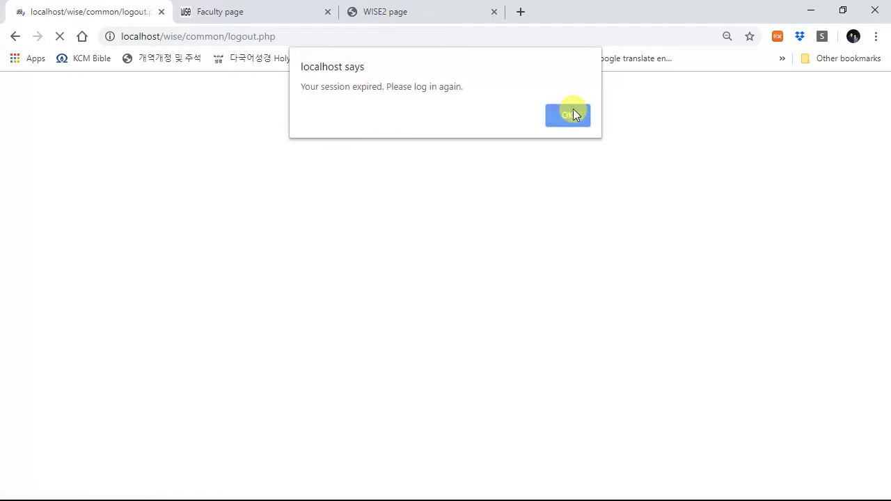
{"action": "left_click", "coordinate": [569, 115]}
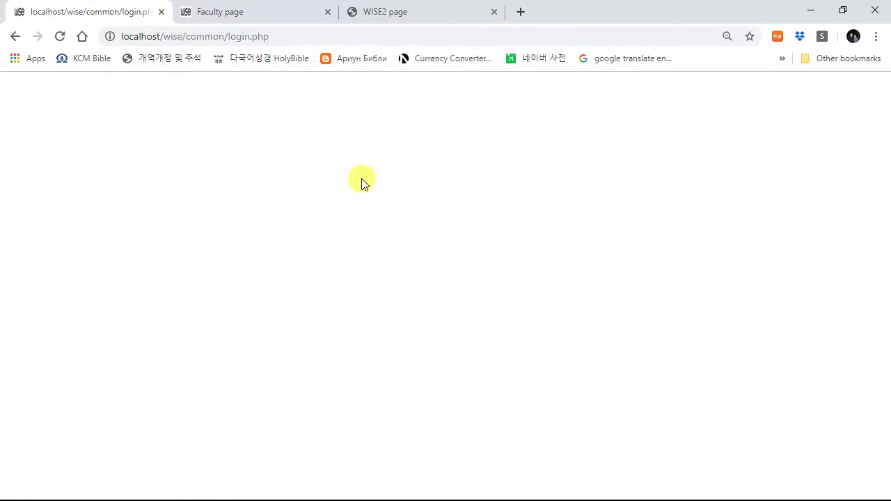
{"action": "left_click", "coordinate": [324, 206]}
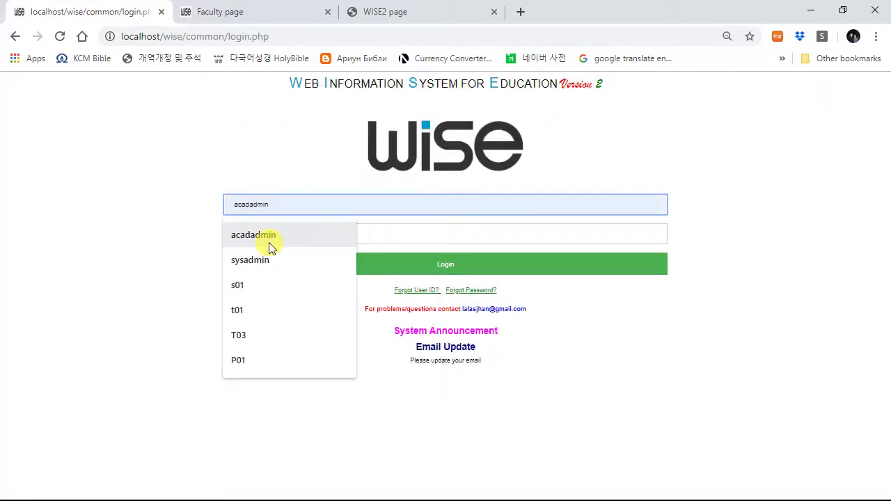
{"action": "left_click", "coordinate": [272, 241]}
{"action": "left_click", "coordinate": [336, 239]}
{"action": "type", "text": "123"}
{"action": "left_click", "coordinate": [338, 267]}
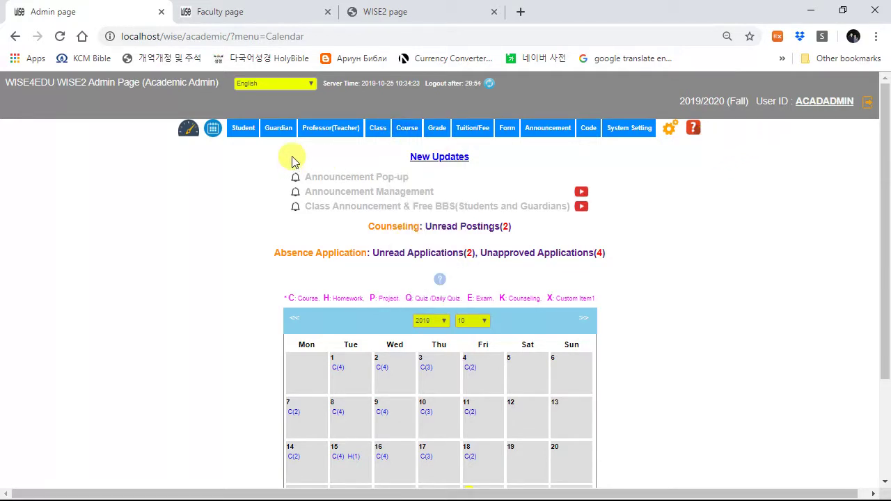
{"action": "mouse_move", "coordinate": [243, 139]}
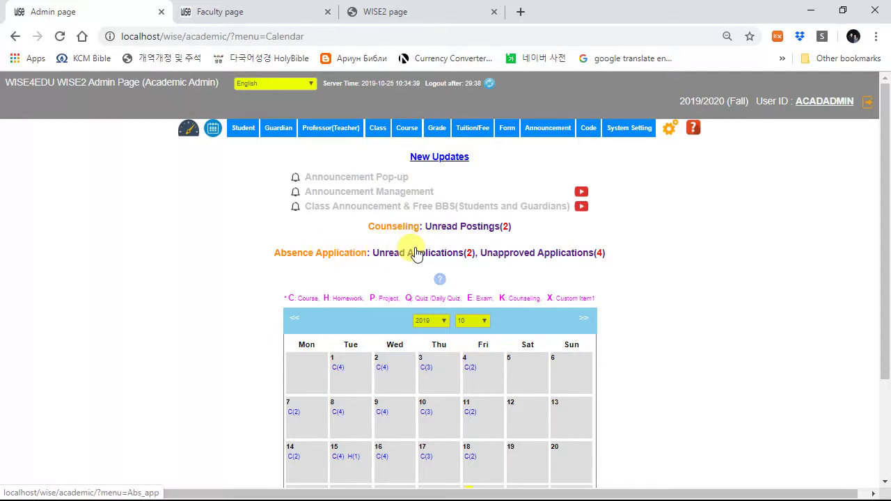
{"action": "scroll", "coordinate": [411, 245], "scroll_direction": "down", "scroll_amount": 2}
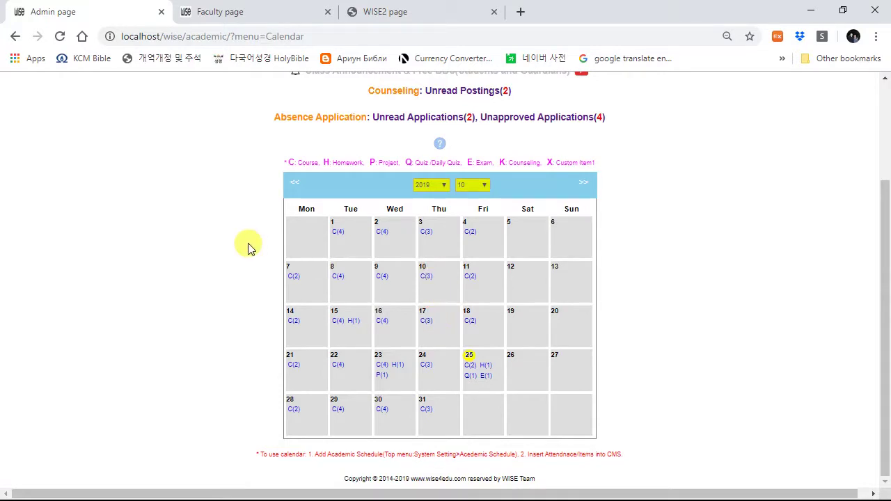
{"action": "scroll", "coordinate": [248, 244], "scroll_direction": "up", "scroll_amount": 2}
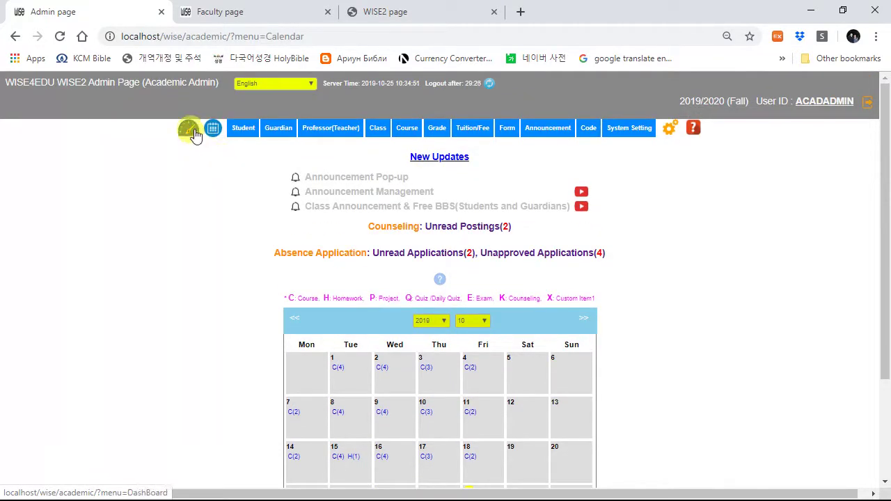
Step: Open the statistics dashboard and view the male and female student breakdown chart
{"action": "left_click", "coordinate": [189, 131]}
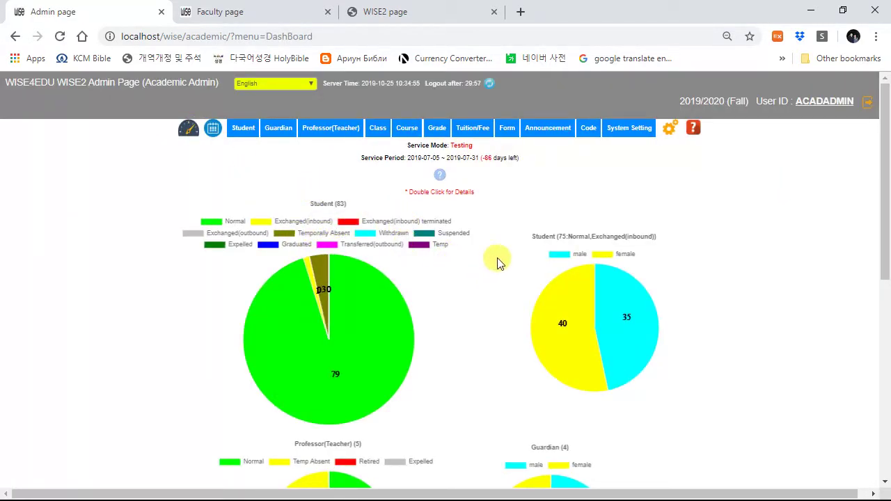
{"action": "right_click", "coordinate": [397, 239]}
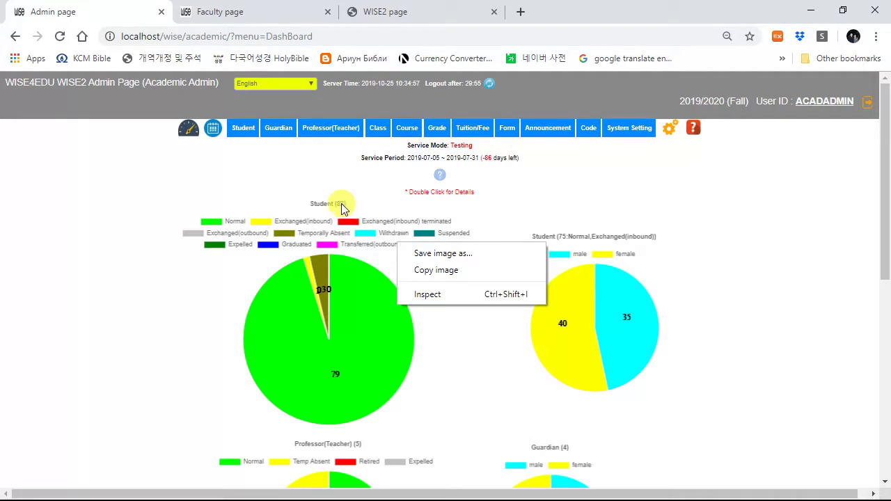
{"action": "left_click", "coordinate": [325, 266]}
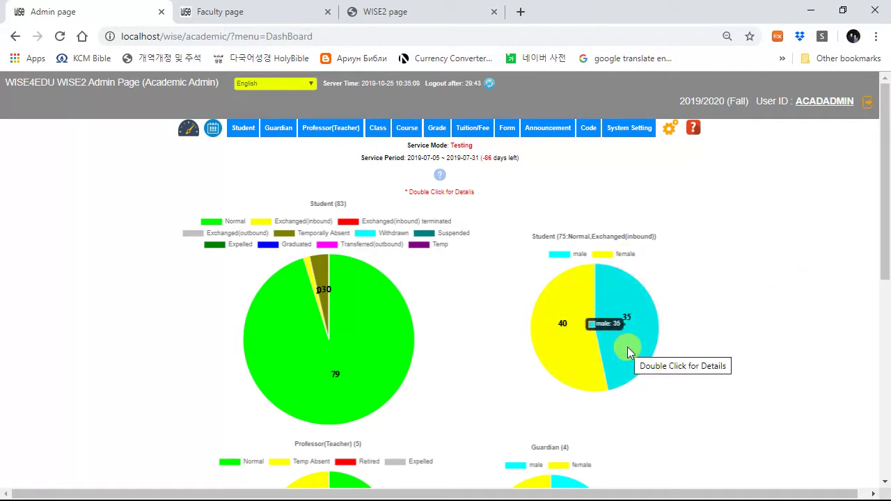
{"action": "double_click", "coordinate": [607, 343]}
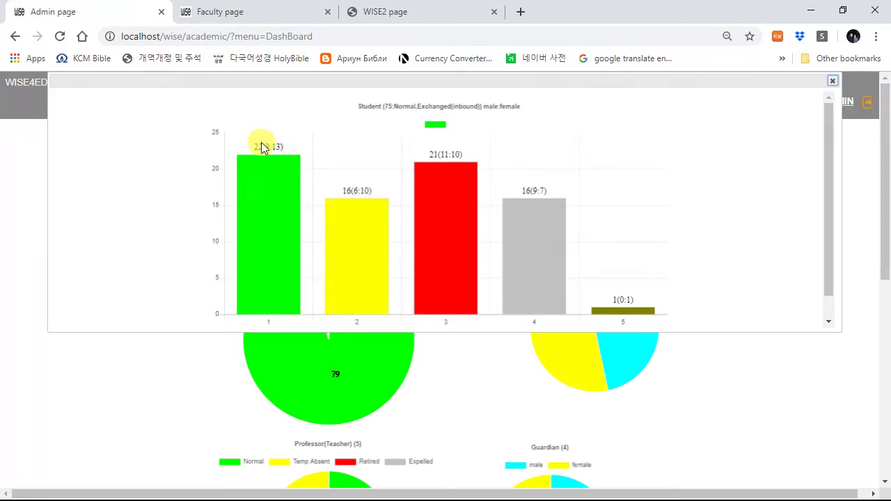
{"action": "left_click", "coordinate": [831, 80]}
Step: Scroll down and view the Course chart's detailed bar chart of courses per subject code
{"action": "scroll", "coordinate": [717, 273], "scroll_direction": "down", "scroll_amount": 3}
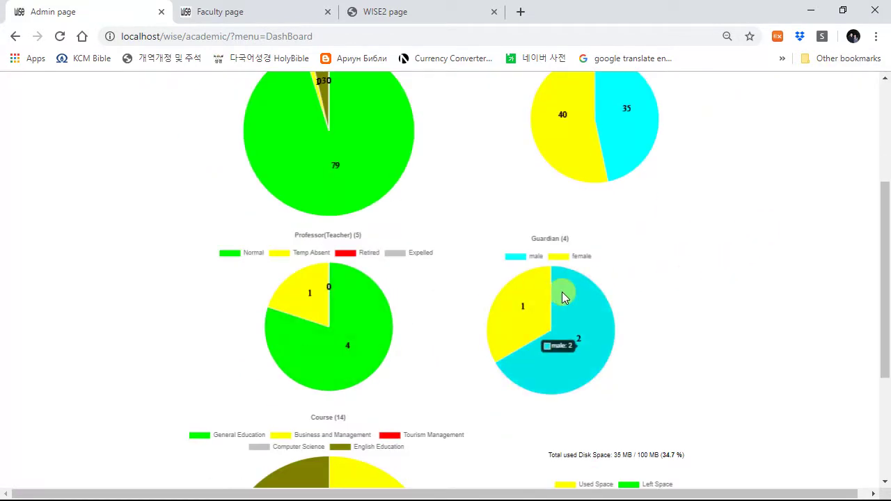
{"action": "scroll", "coordinate": [565, 295], "scroll_direction": "up", "scroll_amount": 3}
{"action": "scroll", "coordinate": [567, 313], "scroll_direction": "down", "scroll_amount": 2}
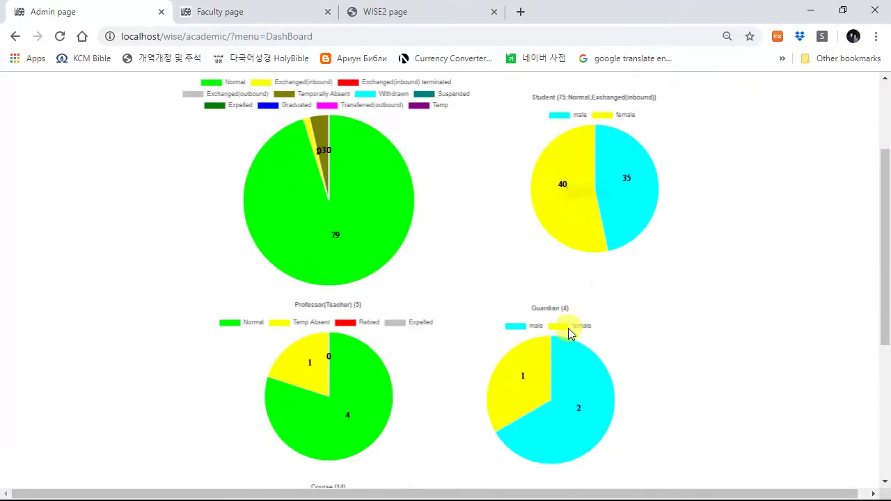
{"action": "scroll", "coordinate": [487, 344], "scroll_direction": "down", "scroll_amount": 2}
{"action": "scroll", "coordinate": [478, 346], "scroll_direction": "down", "scroll_amount": 1}
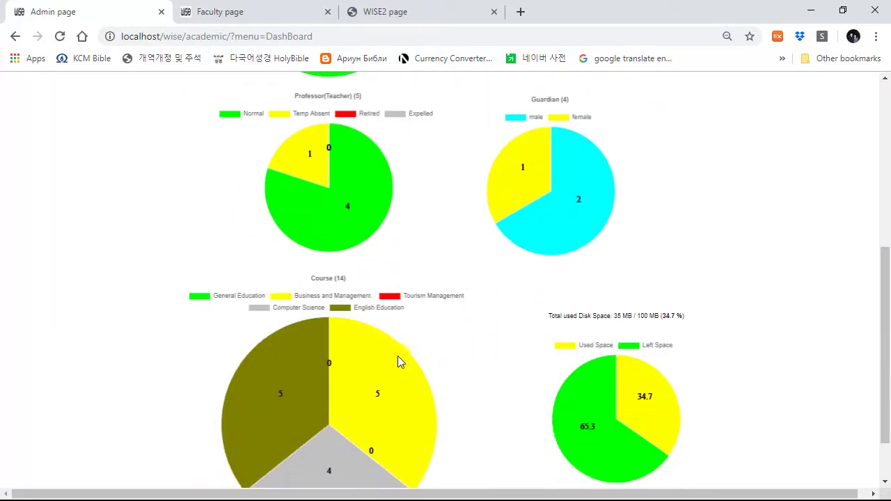
{"action": "double_click", "coordinate": [361, 357]}
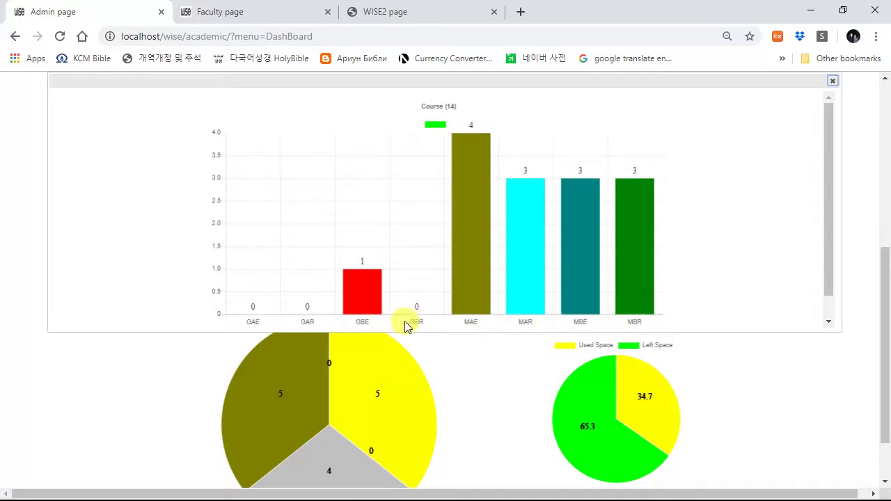
{"action": "left_click", "coordinate": [832, 81]}
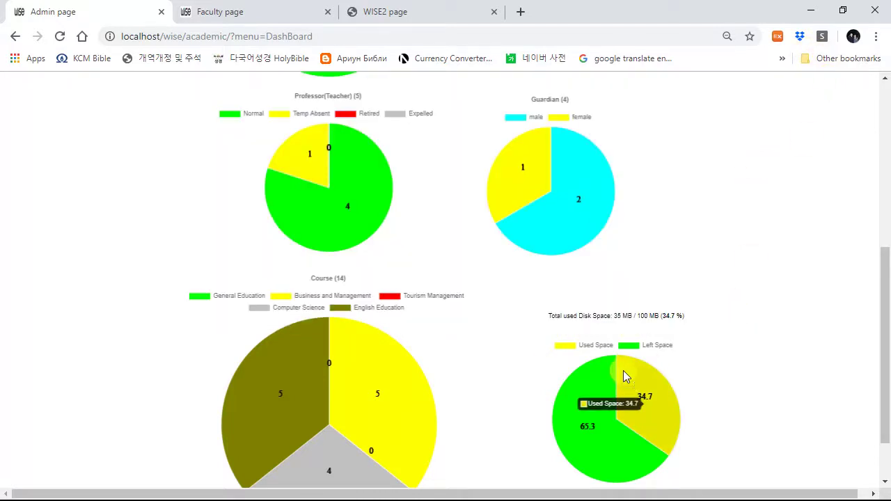
Step: Return to the top of the dashboard and bring up the Student menu's pages
{"action": "mouse_move", "coordinate": [605, 395]}
{"action": "scroll", "coordinate": [606, 394], "scroll_direction": "up", "scroll_amount": 5}
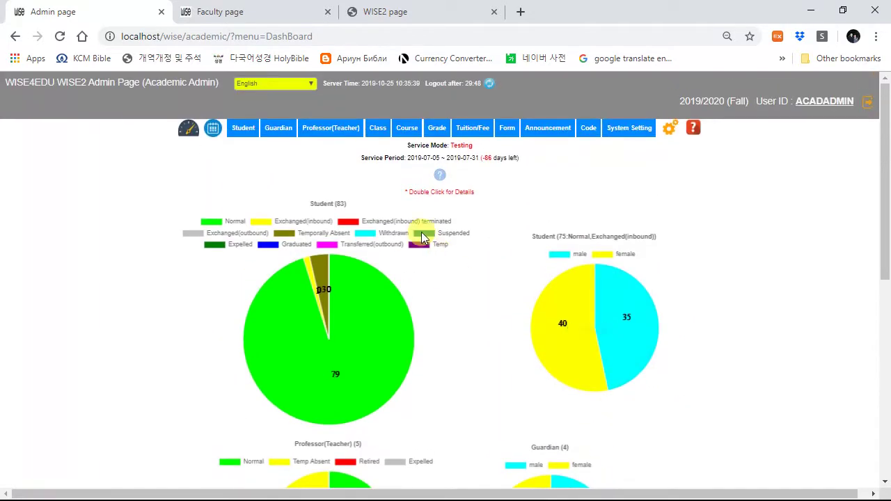
{"action": "mouse_move", "coordinate": [245, 134]}
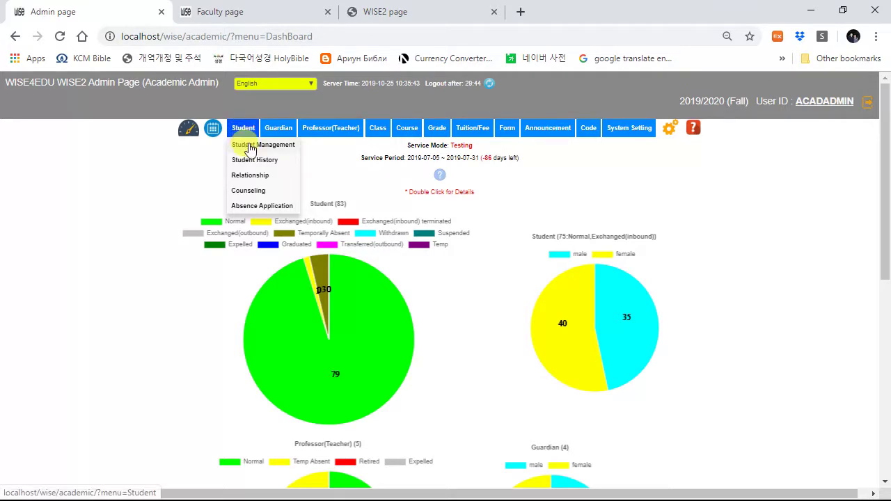
Step: List all normal-status students in Student Management, sorted by Student ID ascending
{"action": "left_click", "coordinate": [258, 149]}
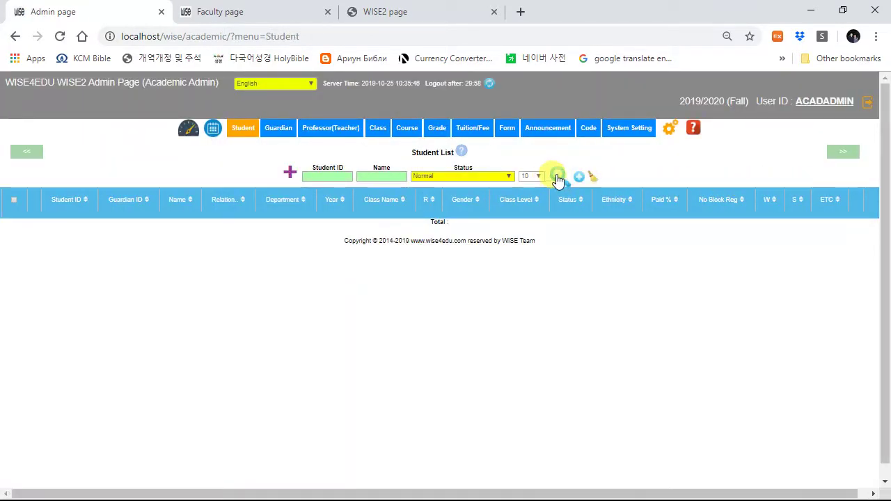
{"action": "left_click", "coordinate": [559, 176]}
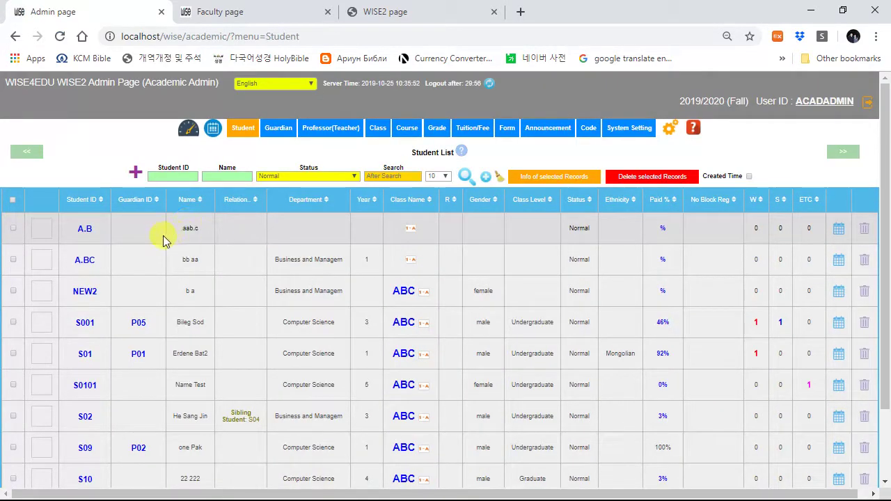
{"action": "left_click", "coordinate": [83, 201]}
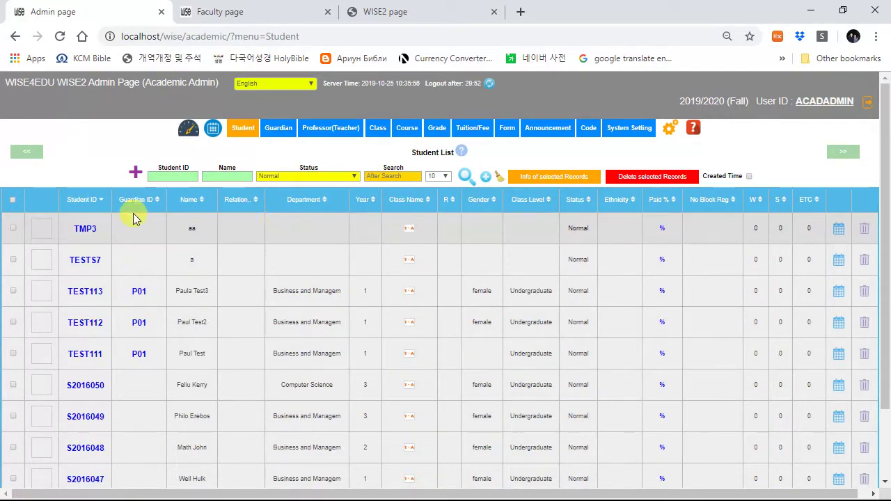
{"action": "left_click", "coordinate": [84, 200]}
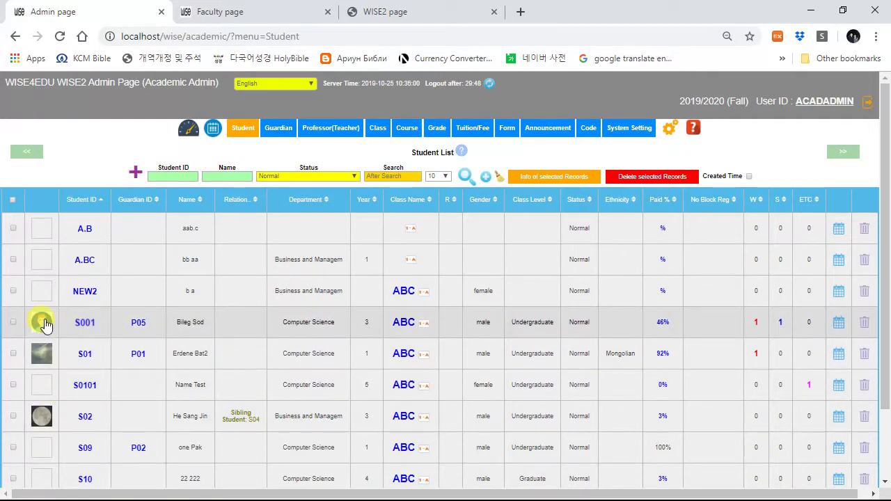
{"action": "left_click", "coordinate": [83, 355]}
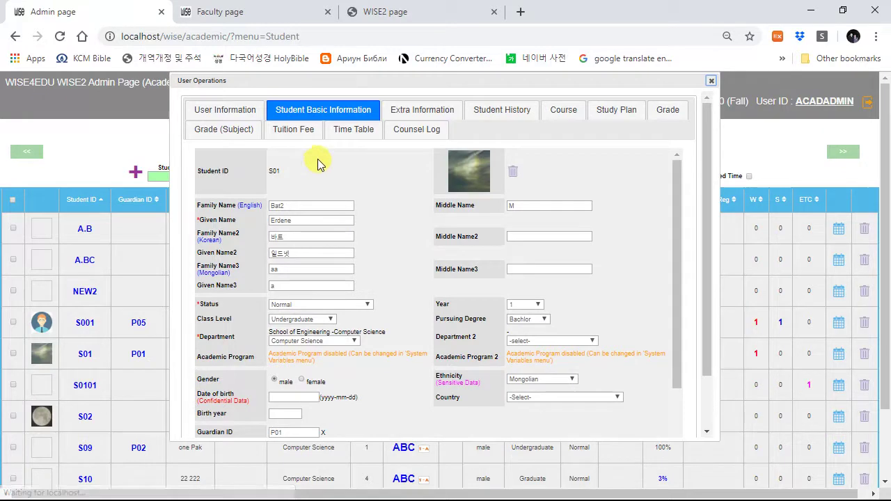
{"action": "scroll", "coordinate": [394, 299], "scroll_direction": "down", "scroll_amount": 2}
{"action": "scroll", "coordinate": [394, 295], "scroll_direction": "up", "scroll_amount": 2}
{"action": "left_click", "coordinate": [406, 110]}
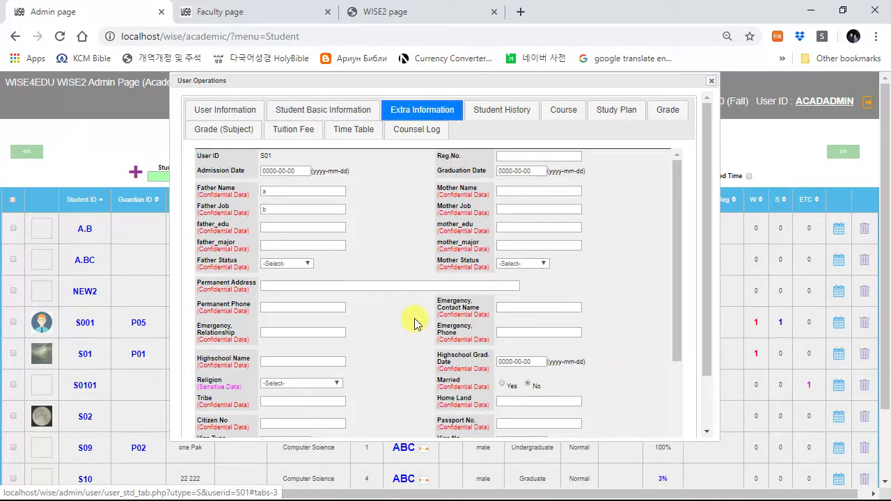
{"action": "left_click", "coordinate": [499, 117]}
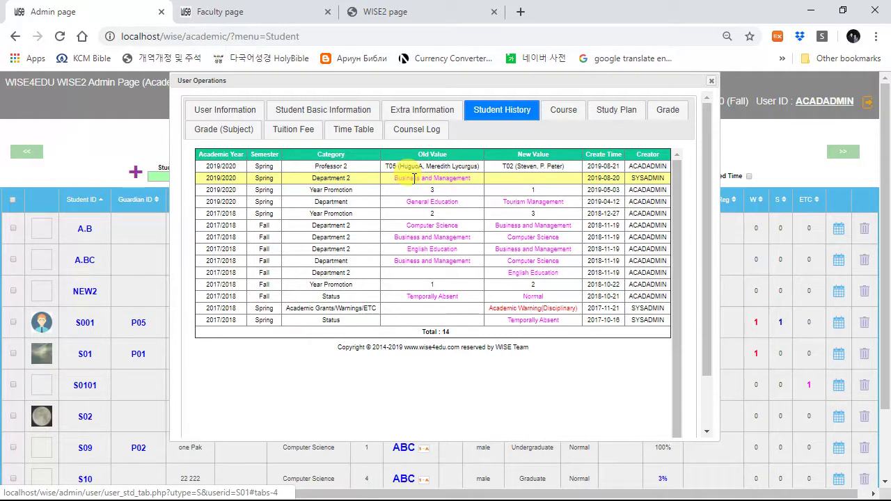
{"action": "left_click", "coordinate": [577, 117]}
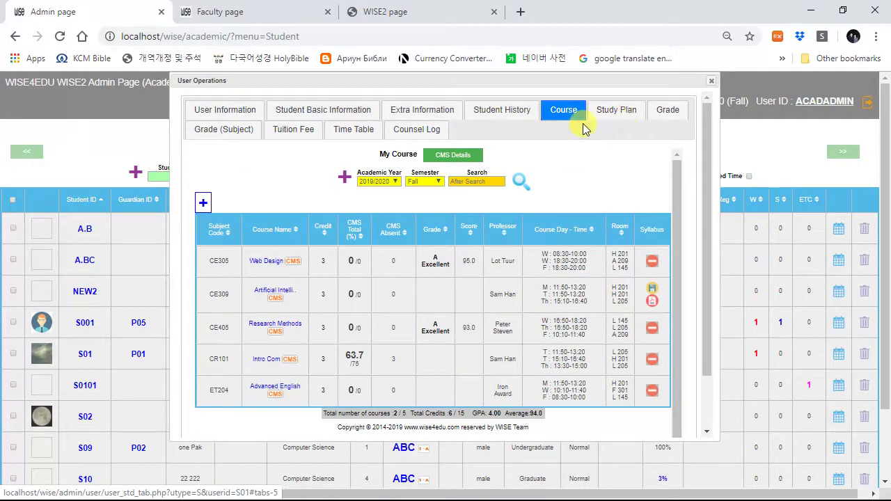
{"action": "left_click", "coordinate": [623, 110]}
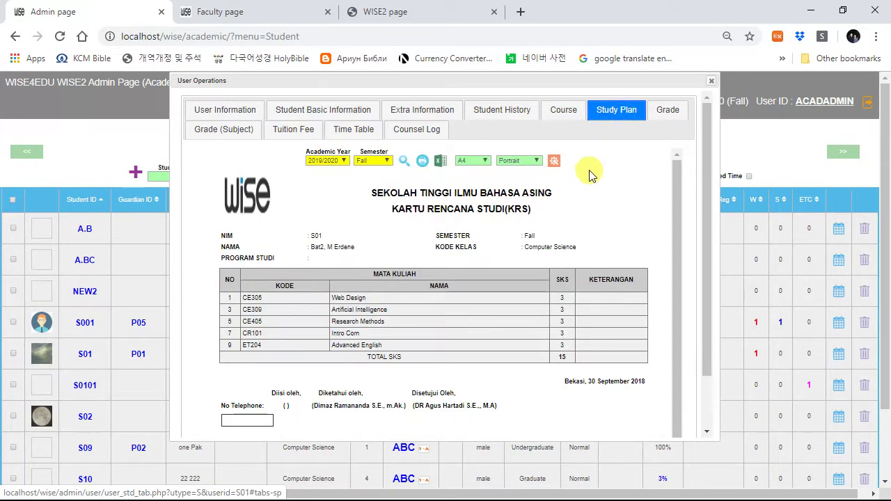
{"action": "left_click", "coordinate": [669, 112]}
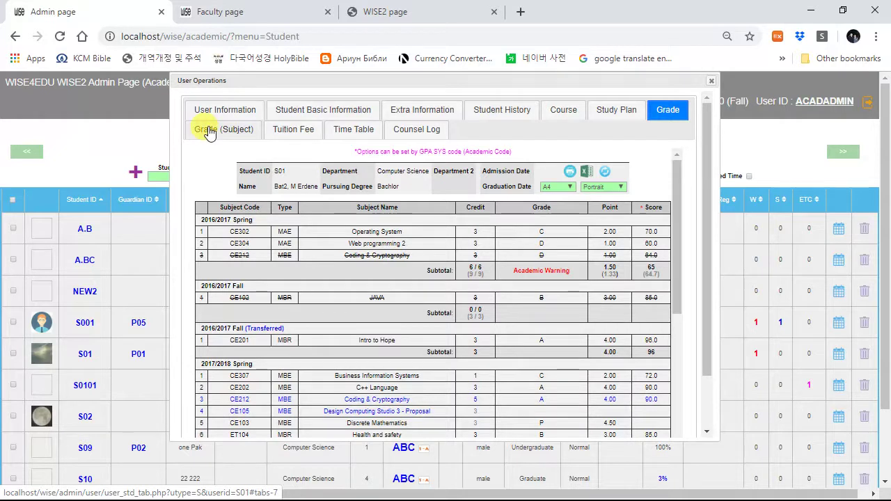
{"action": "left_click", "coordinate": [290, 132]}
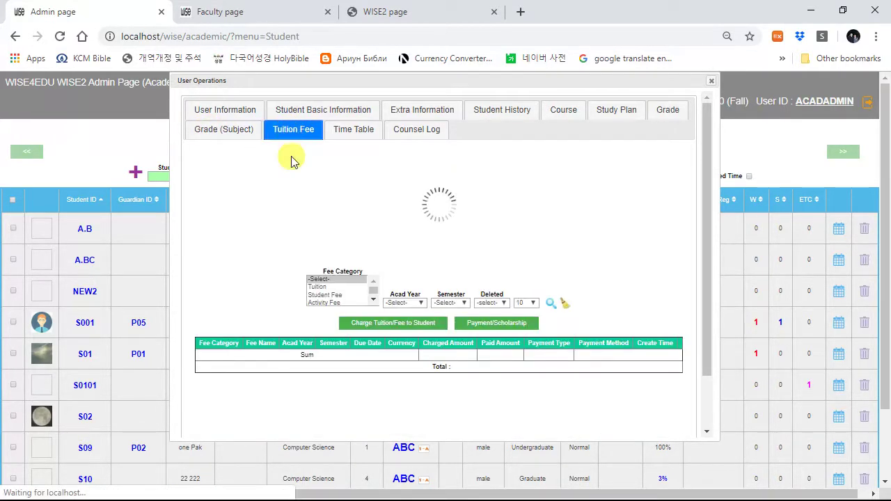
{"action": "left_click", "coordinate": [351, 129]}
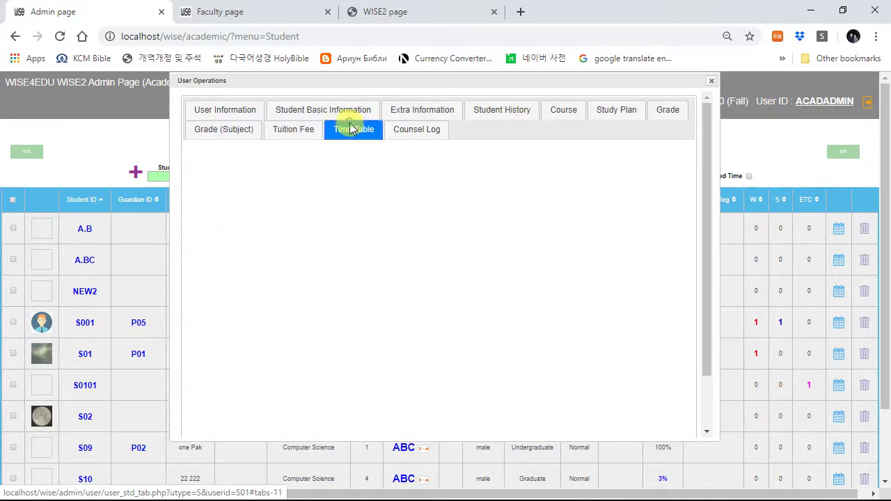
{"action": "left_click", "coordinate": [424, 130]}
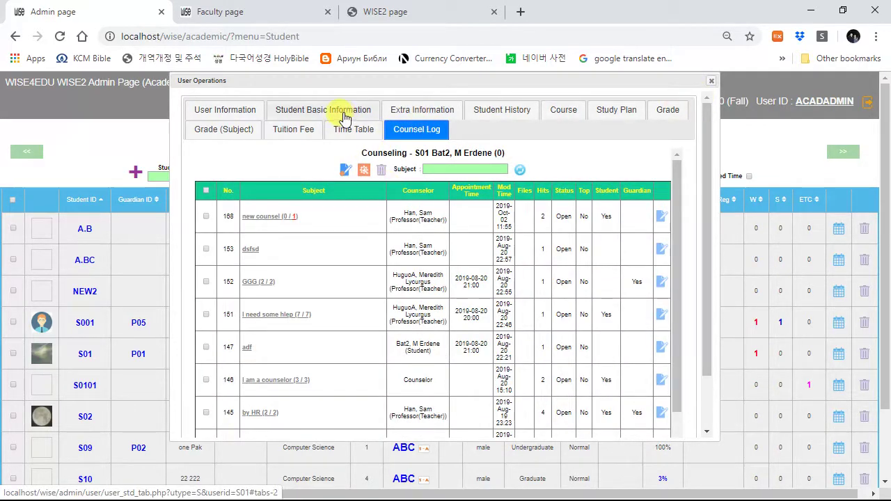
{"action": "left_click", "coordinate": [226, 110]}
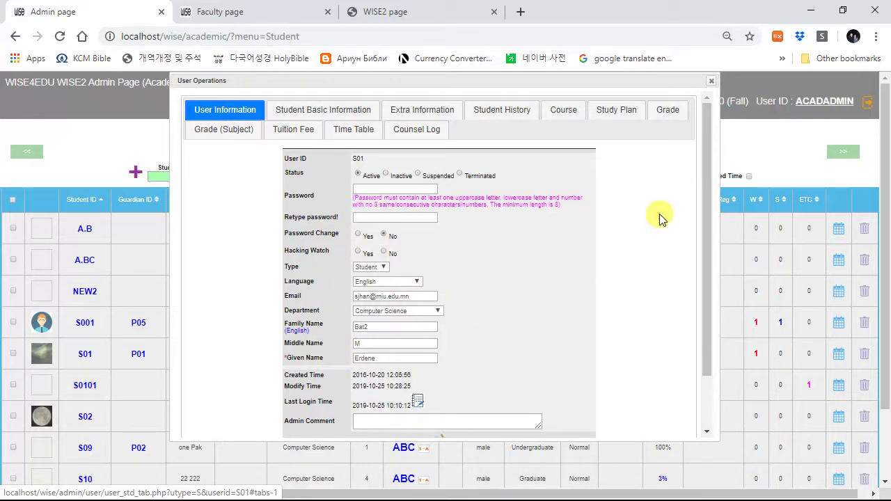
{"action": "left_click", "coordinate": [712, 80]}
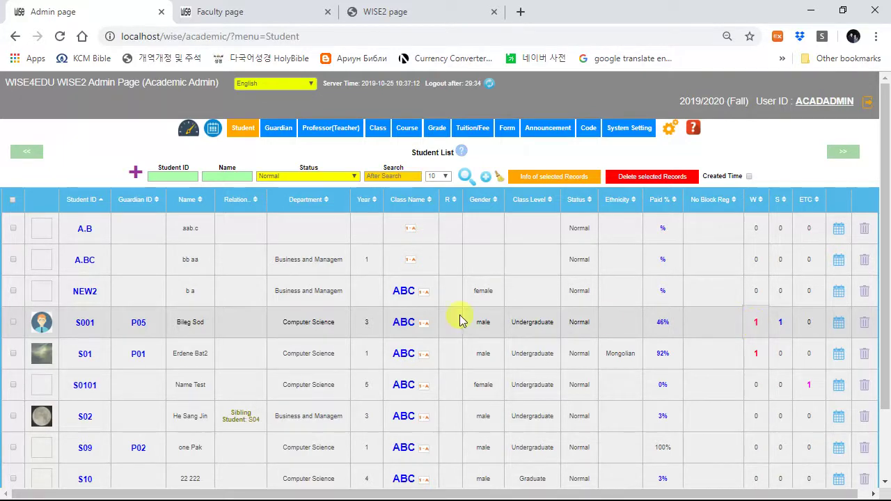
Step: Check S001's academic warning and weekly timetable, then select all ten listed students
{"action": "left_click", "coordinate": [756, 323]}
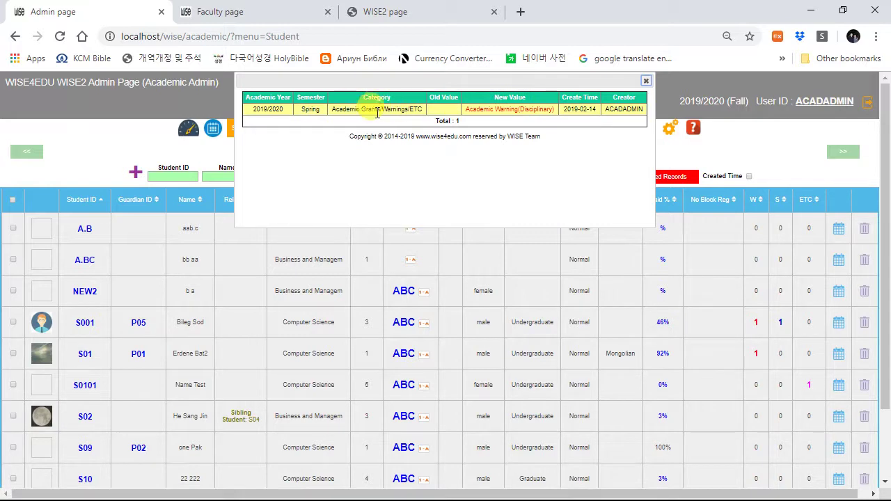
{"action": "key", "text": "Escape"}
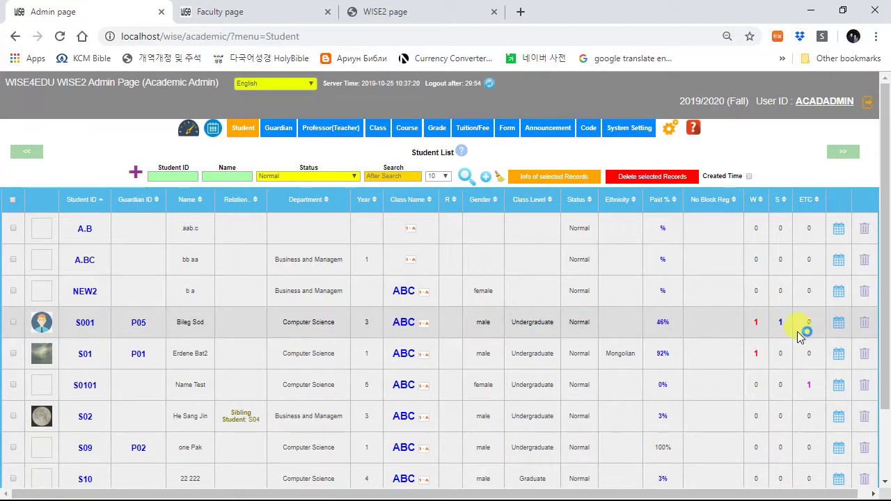
{"action": "left_click", "coordinate": [839, 326]}
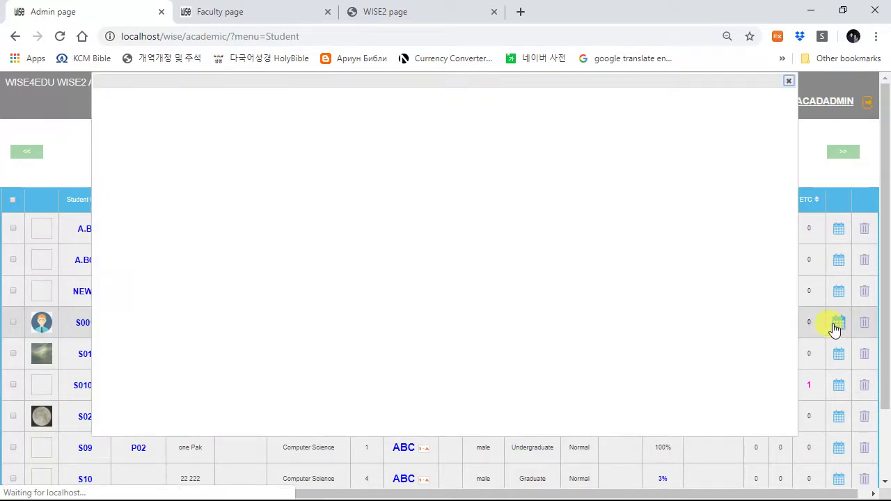
{"action": "left_click", "coordinate": [789, 81]}
{"action": "left_click", "coordinate": [13, 200]}
Step: Show the selected students' contact table and copy their three e-mail addresses to the clipboard
{"action": "left_click", "coordinate": [557, 177]}
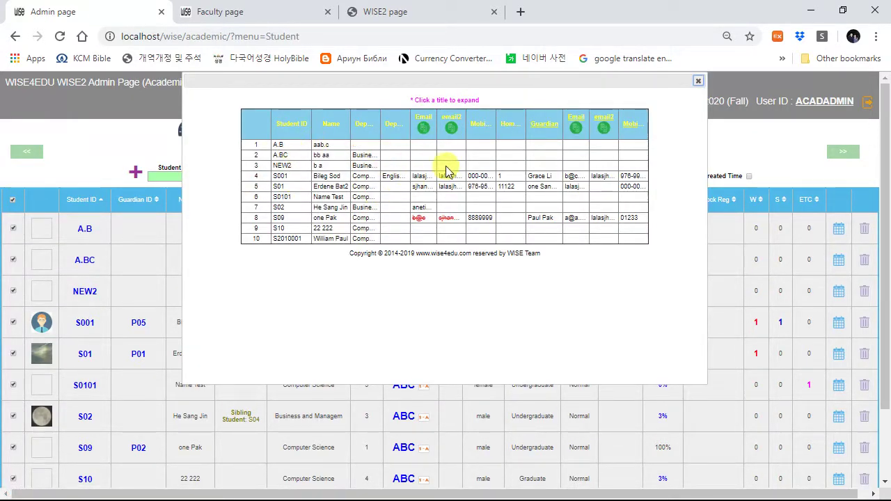
{"action": "left_click", "coordinate": [423, 128]}
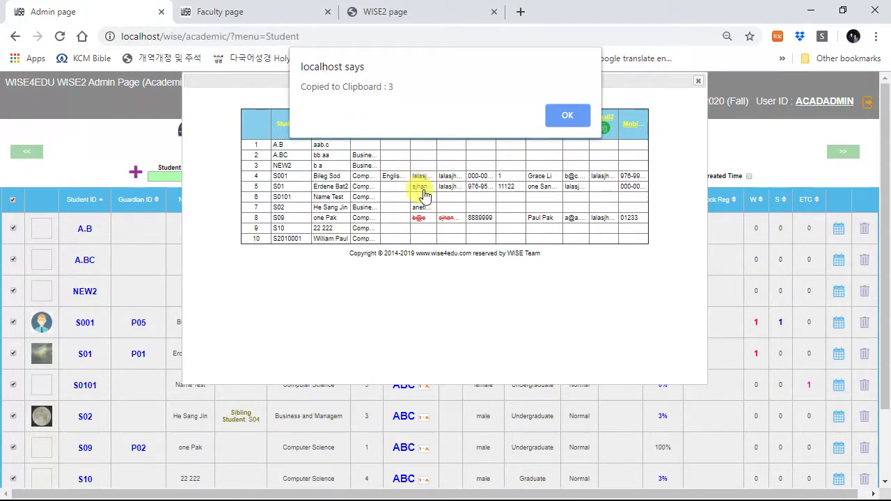
{"action": "left_click", "coordinate": [575, 117]}
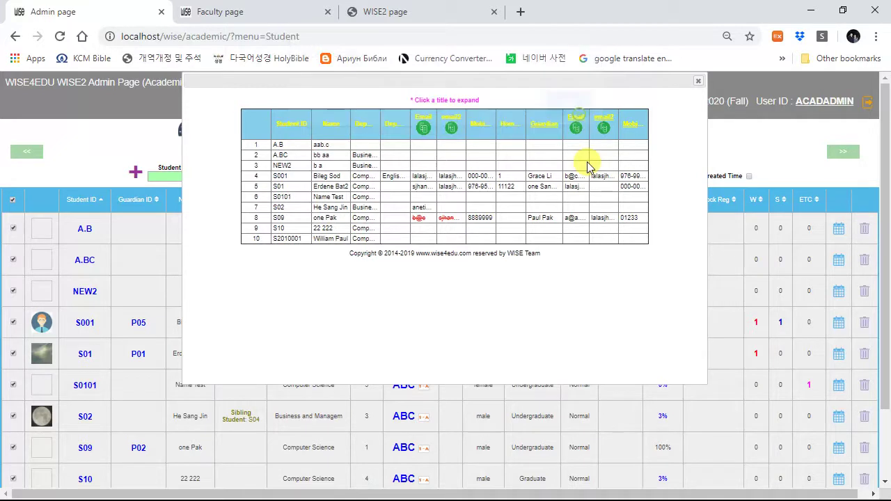
{"action": "left_click", "coordinate": [698, 81]}
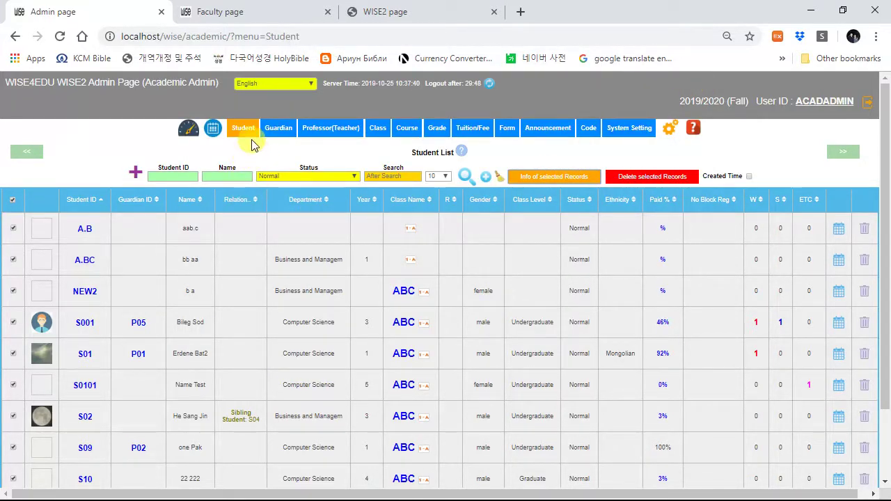
{"action": "mouse_move", "coordinate": [240, 128]}
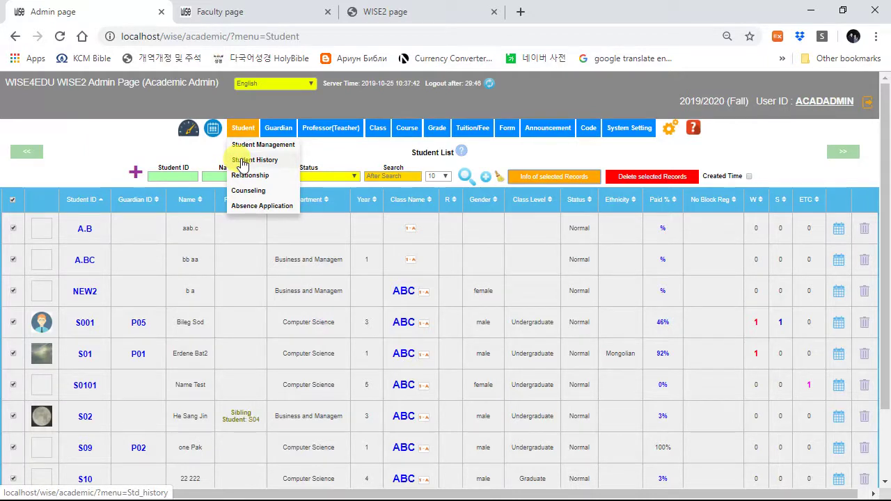
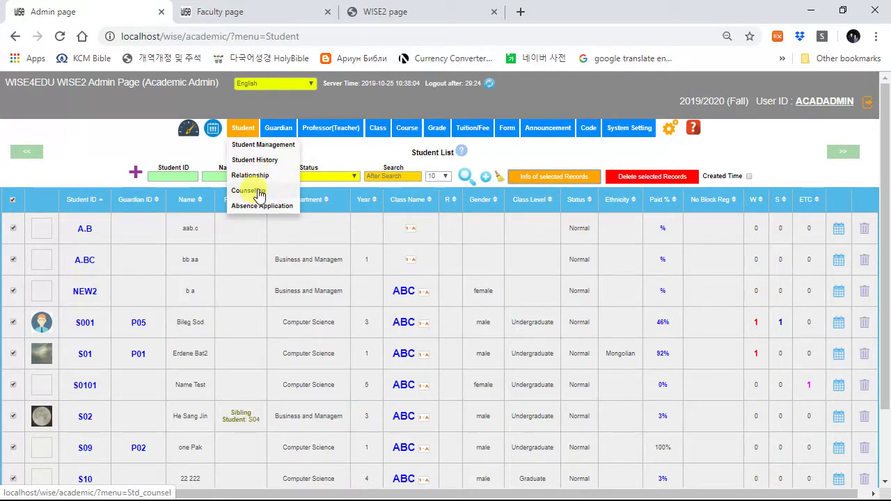
Step: List all guardian records P01 to P11 with linked children, relationship, address and phone
{"action": "left_click", "coordinate": [275, 127]}
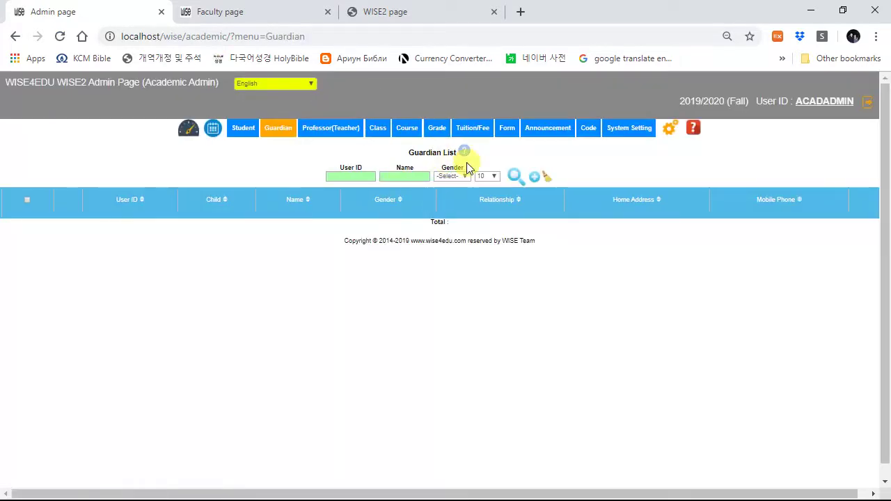
{"action": "left_click", "coordinate": [515, 176]}
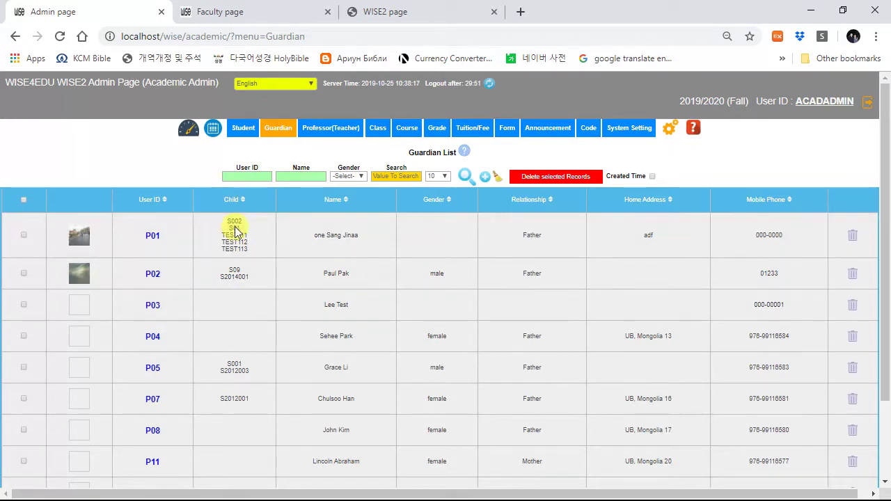
Step: List the faculty members, then view and close teacher T01's Fall 2019/2020 weekly timetable
{"action": "left_click", "coordinate": [331, 132]}
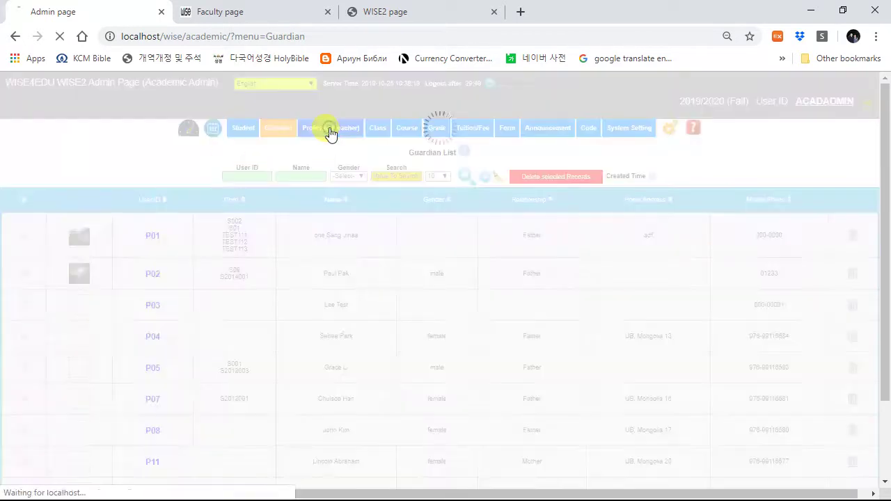
{"action": "left_click", "coordinate": [571, 175]}
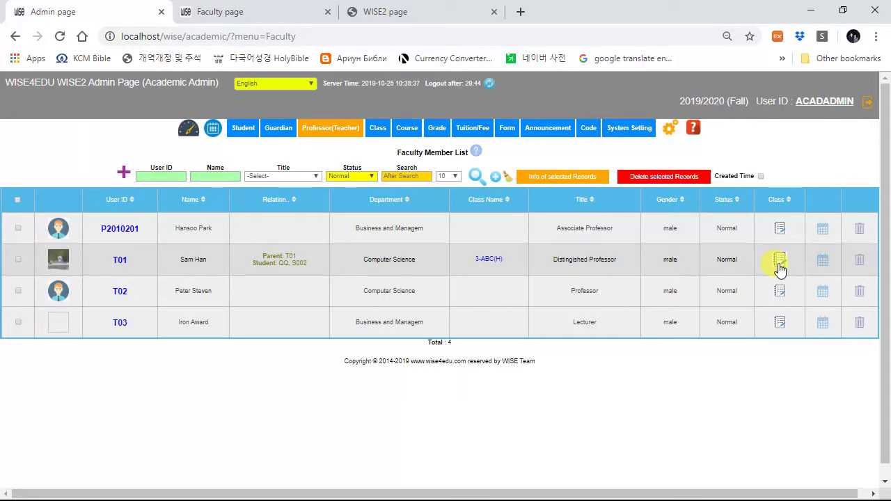
{"action": "left_click", "coordinate": [823, 261]}
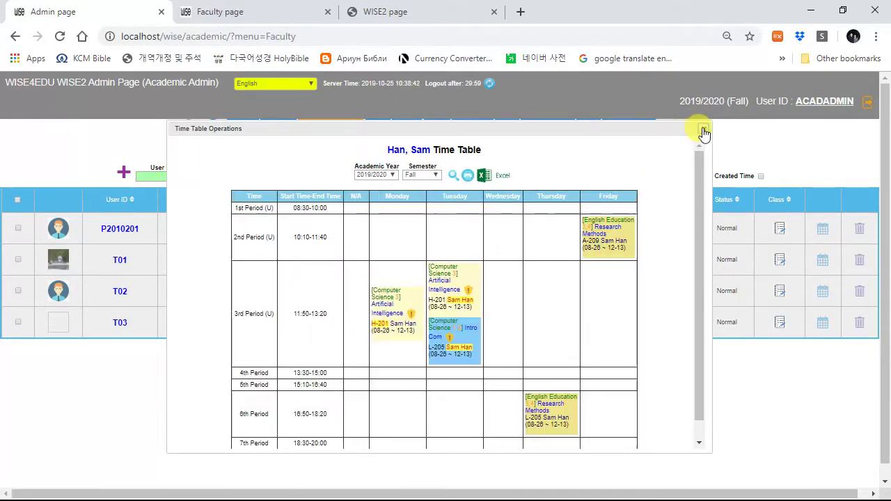
{"action": "left_click", "coordinate": [704, 132]}
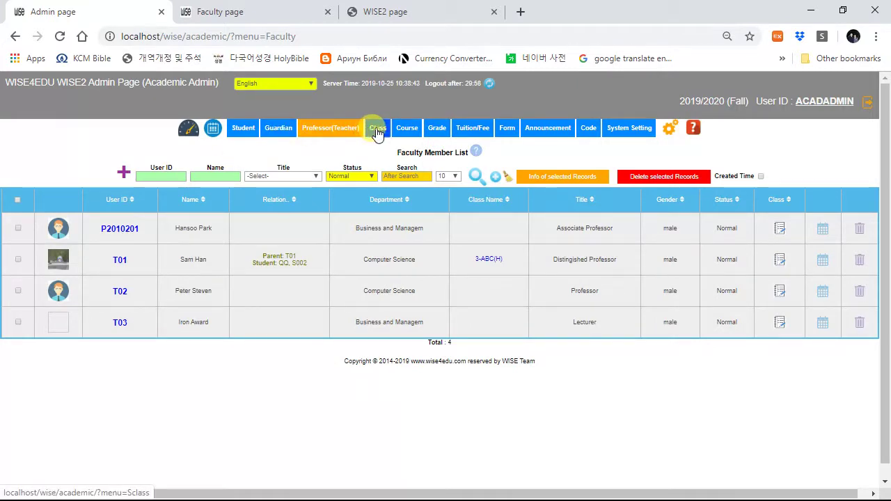
Step: Show the Class List with the single Fall 2019/2020 class ABC and its 7 students
{"action": "left_click", "coordinate": [377, 131]}
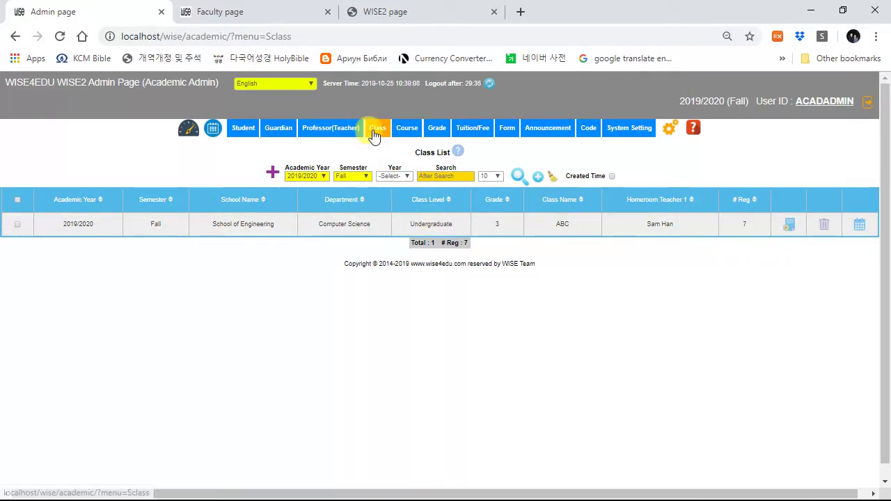
{"action": "mouse_move", "coordinate": [407, 132]}
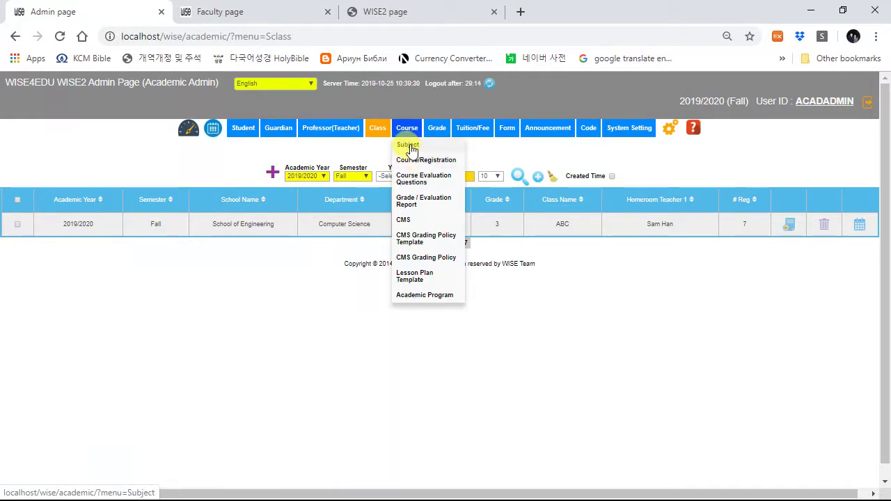
Step: List all subjects on the Subject page at 67% page zoom
{"action": "left_click", "coordinate": [408, 145]}
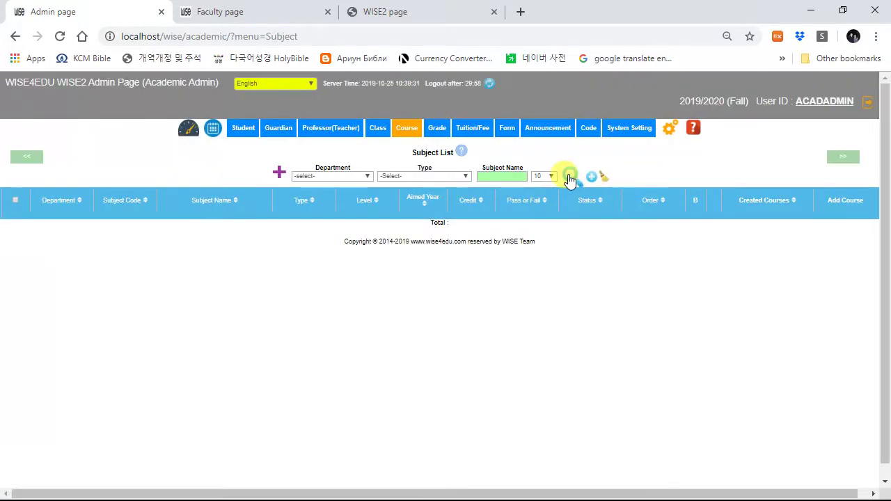
{"action": "left_click", "coordinate": [571, 177]}
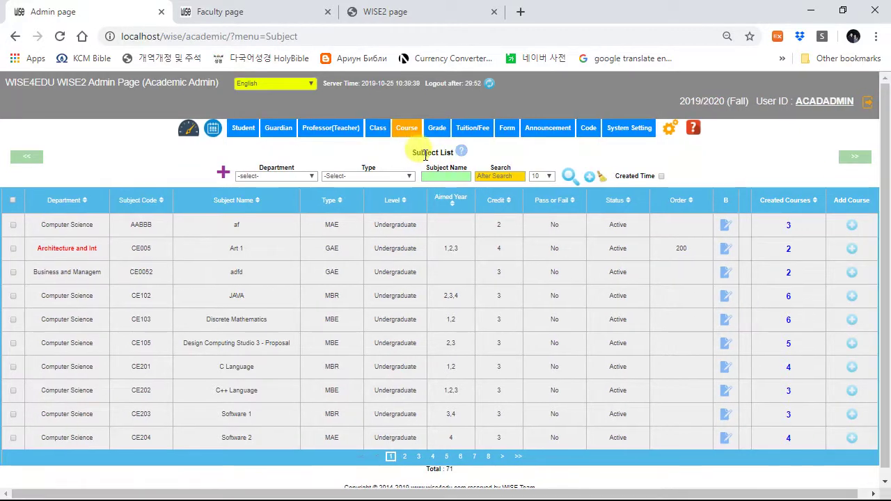
{"action": "key", "text": "ctrl+minus"}
{"action": "key", "text": "ctrl+minus"}
{"action": "key", "text": "ctrl+plus"}
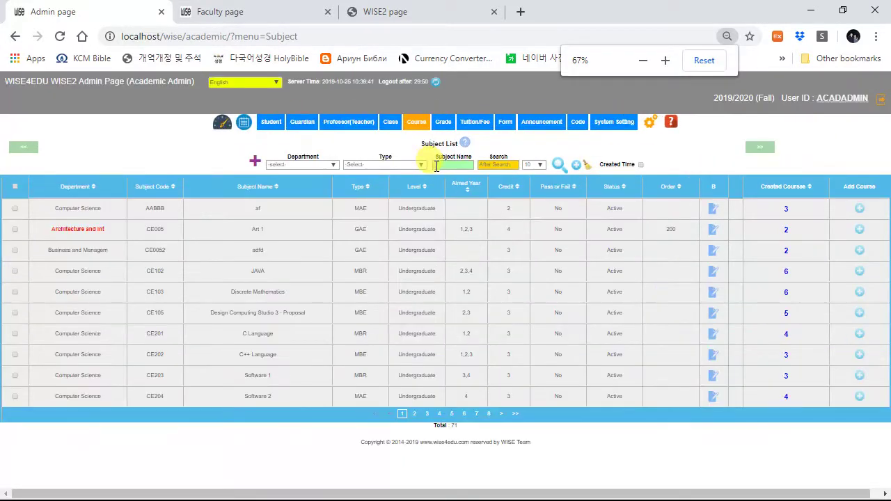
Step: List the open Fall 2019/2020 courses, such as Software 2 and Web Design, at 75% zoom
{"action": "mouse_move", "coordinate": [418, 124]}
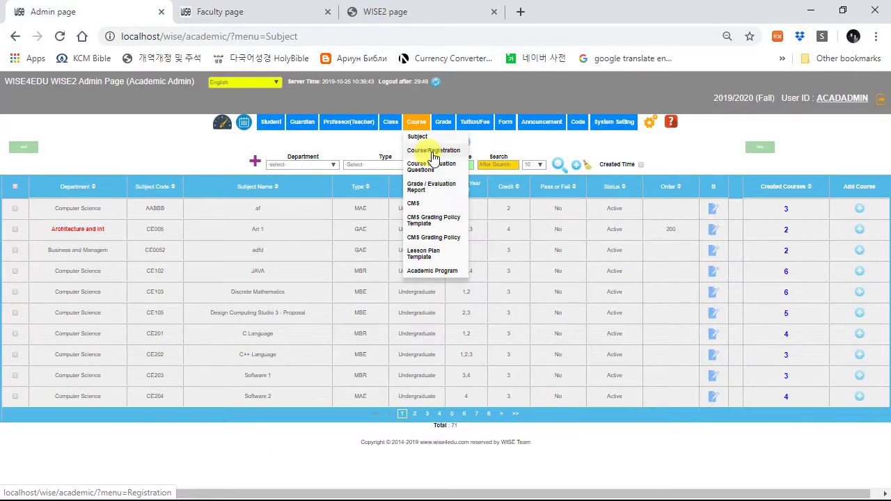
{"action": "left_click", "coordinate": [422, 147]}
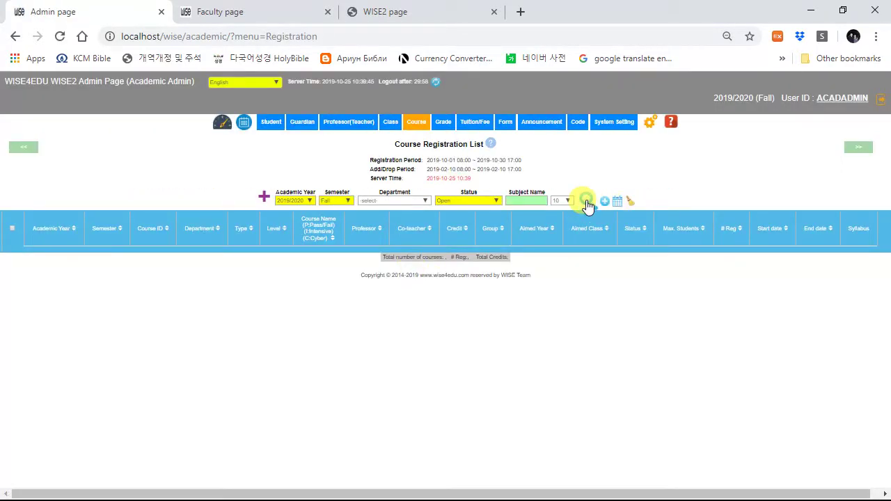
{"action": "left_click", "coordinate": [587, 203]}
{"action": "key", "text": "ctrl+plus"}
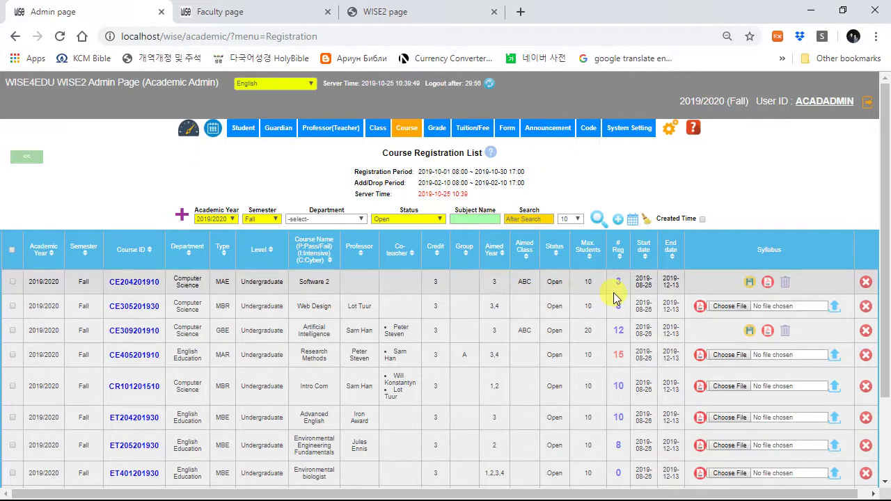
{"action": "scroll", "coordinate": [387, 339], "scroll_direction": "down", "scroll_amount": 1}
{"action": "scroll", "coordinate": [441, 325], "scroll_direction": "up", "scroll_amount": 1}
Step: Preview the course evaluation question template and check the empty Fall 2019/2020 question sets
{"action": "mouse_move", "coordinate": [405, 133]}
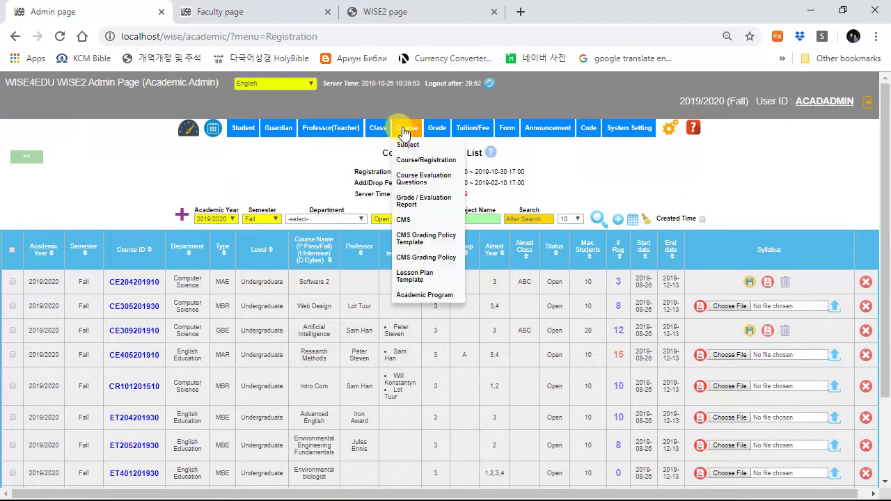
{"action": "left_click", "coordinate": [412, 183]}
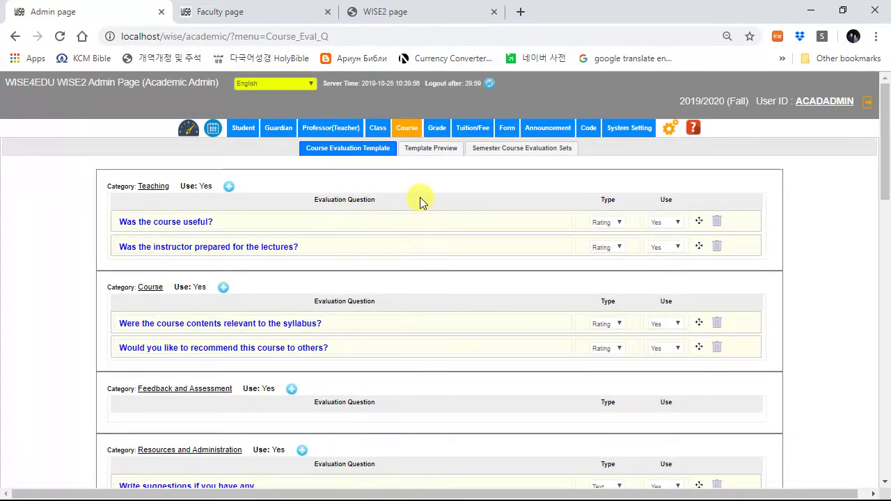
{"action": "left_click", "coordinate": [425, 149]}
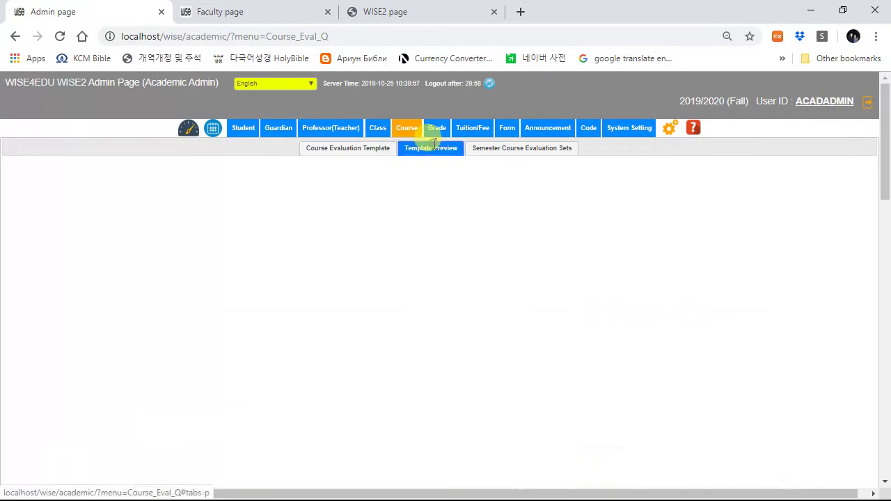
{"action": "left_click", "coordinate": [510, 149]}
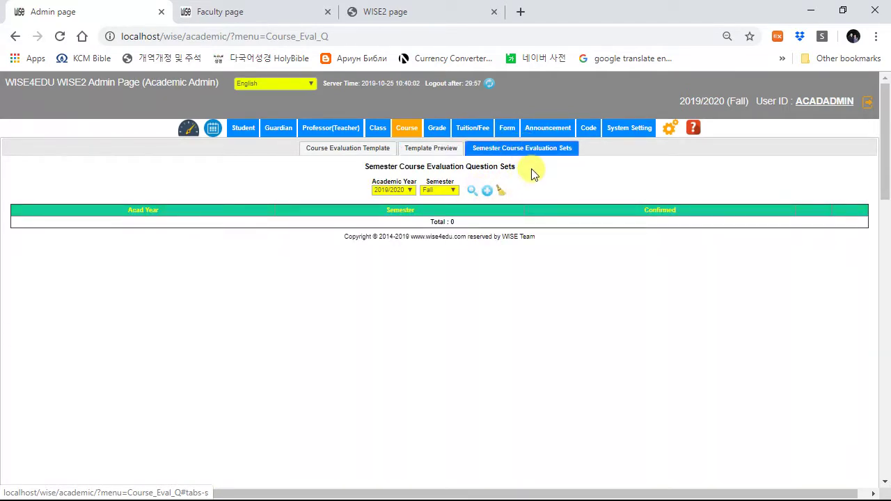
{"action": "mouse_move", "coordinate": [407, 129]}
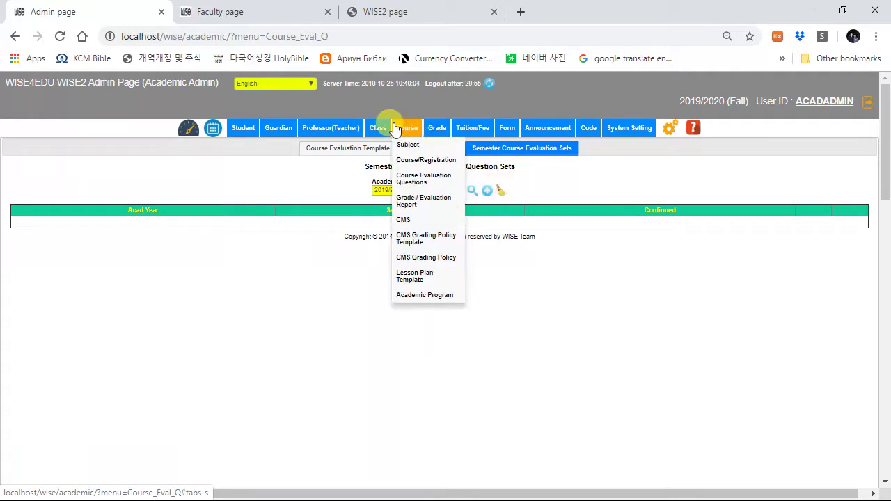
Step: Load the Fall 2019/2020 course grade results and view Web Design's grade distribution chart
{"action": "left_click", "coordinate": [418, 205]}
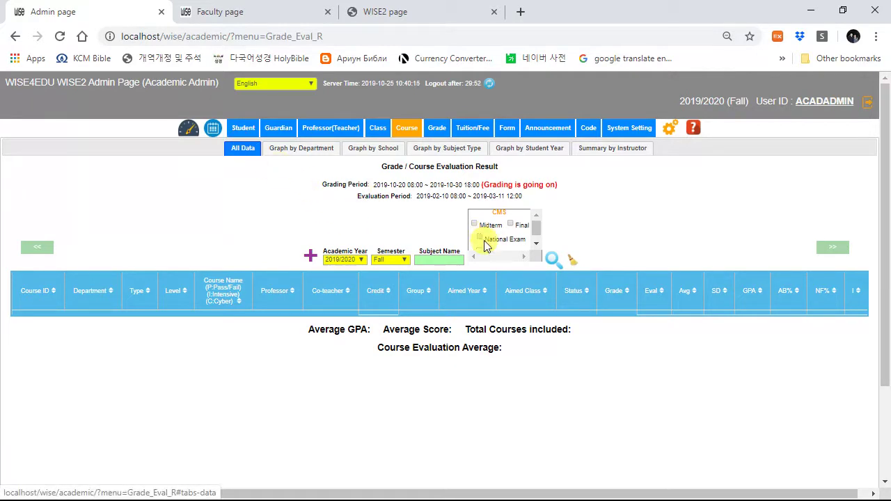
{"action": "left_click", "coordinate": [550, 261]}
{"action": "scroll", "coordinate": [598, 363], "scroll_direction": "down", "scroll_amount": 5}
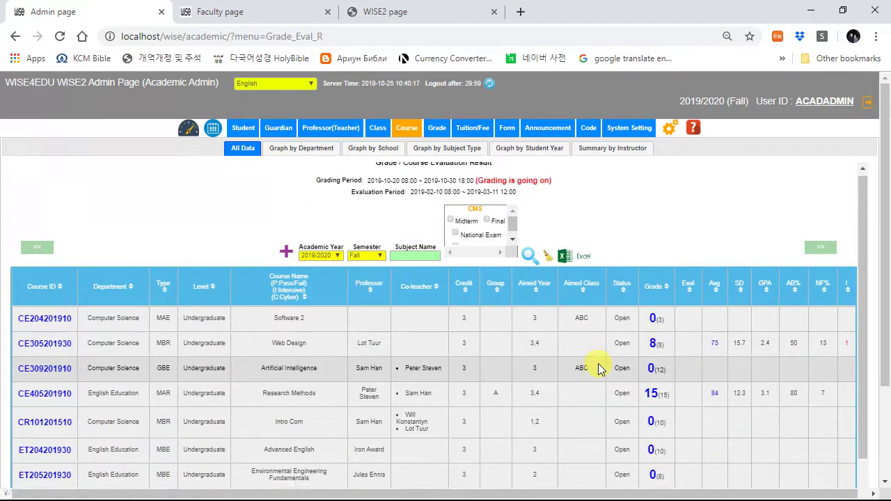
{"action": "scroll", "coordinate": [710, 344], "scroll_direction": "up", "scroll_amount": 2}
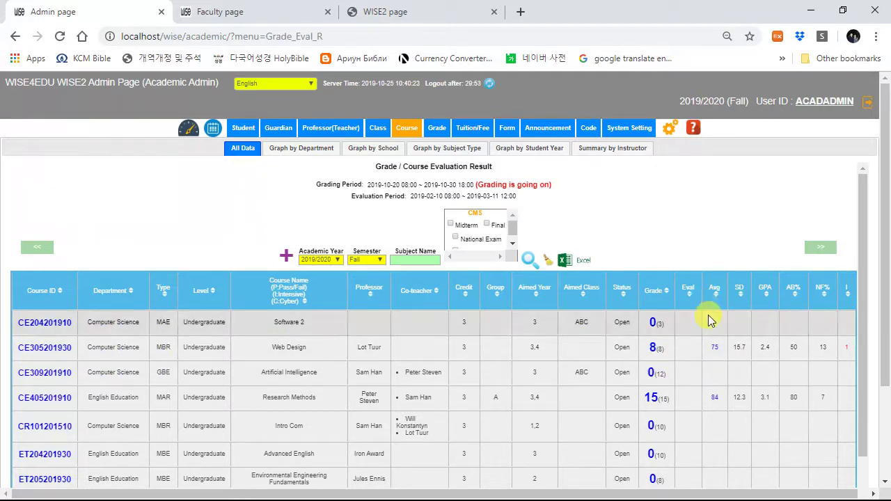
{"action": "left_click", "coordinate": [713, 347]}
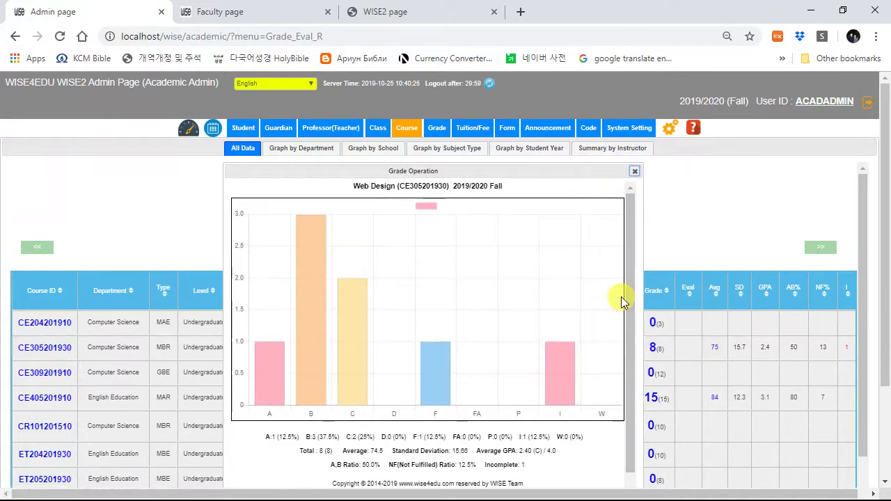
{"action": "key", "text": "Escape"}
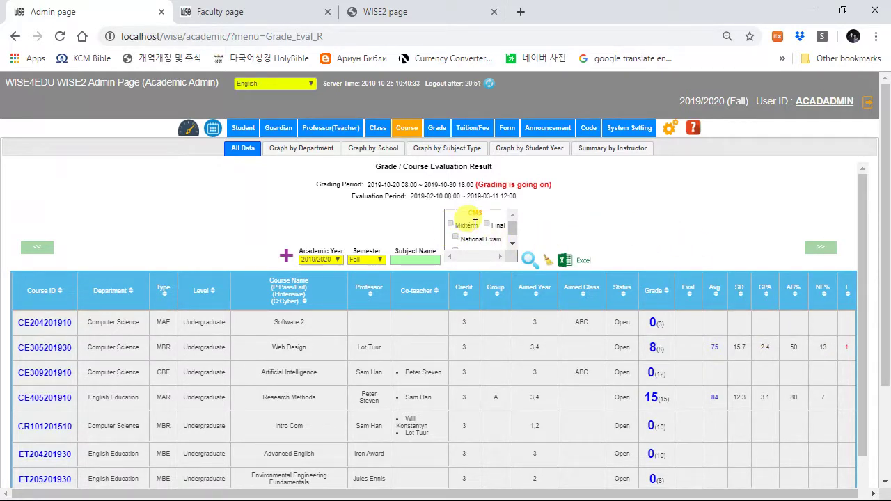
Step: Add a Midterm column to the report and check Intro Com's midterm distribution (average 85.8)
{"action": "left_click", "coordinate": [451, 226]}
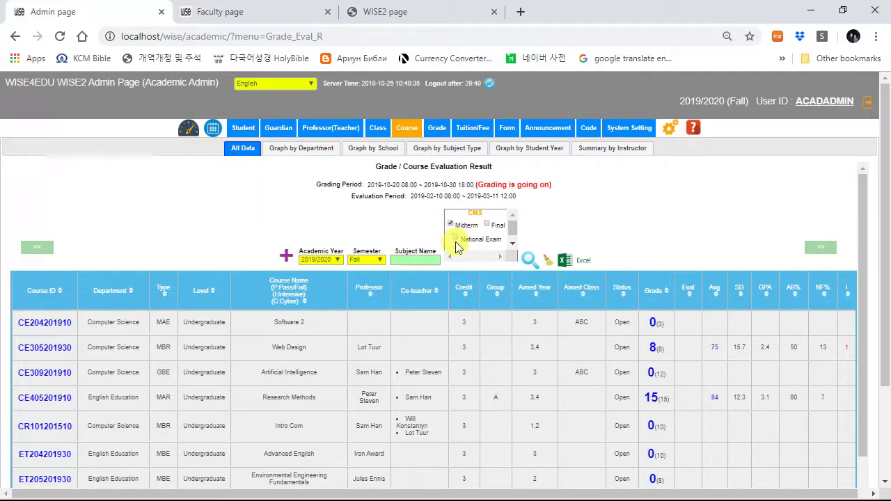
{"action": "left_click", "coordinate": [528, 259]}
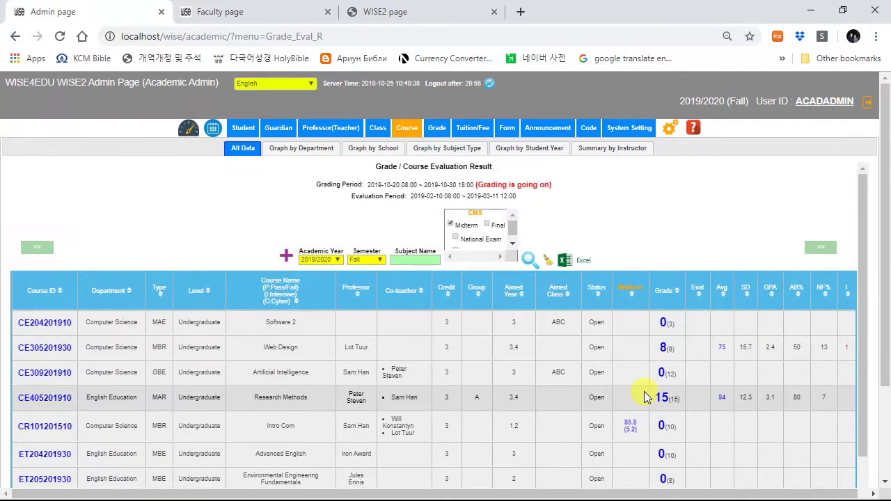
{"action": "left_click", "coordinate": [629, 426]}
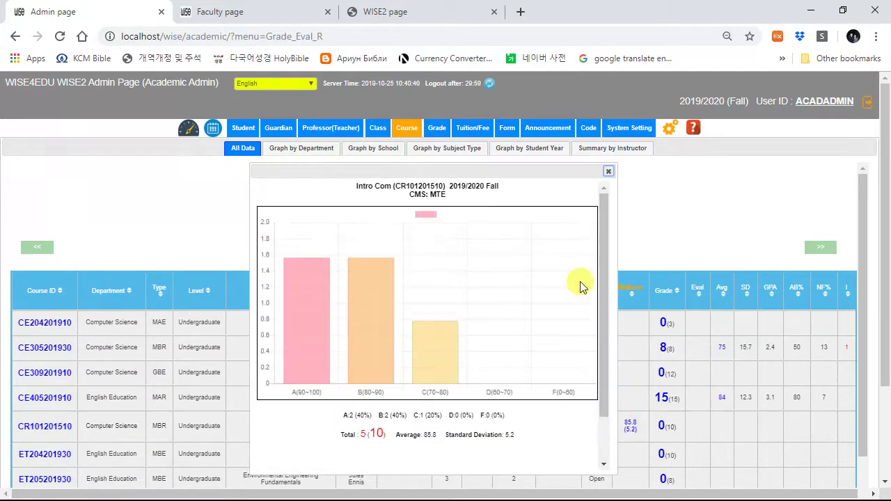
{"action": "left_click", "coordinate": [609, 172]}
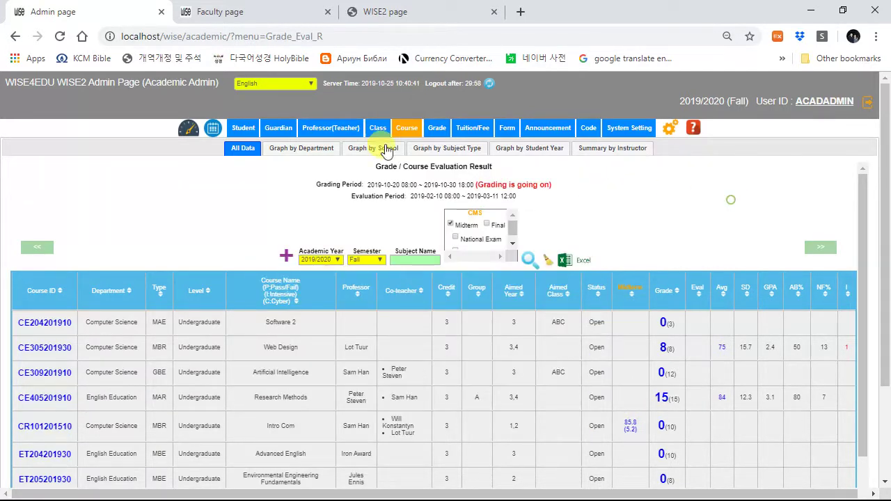
Step: View the GPA graph by department, then the Fall 2019/2020 GPA chart by student year 1–5
{"action": "left_click", "coordinate": [302, 148]}
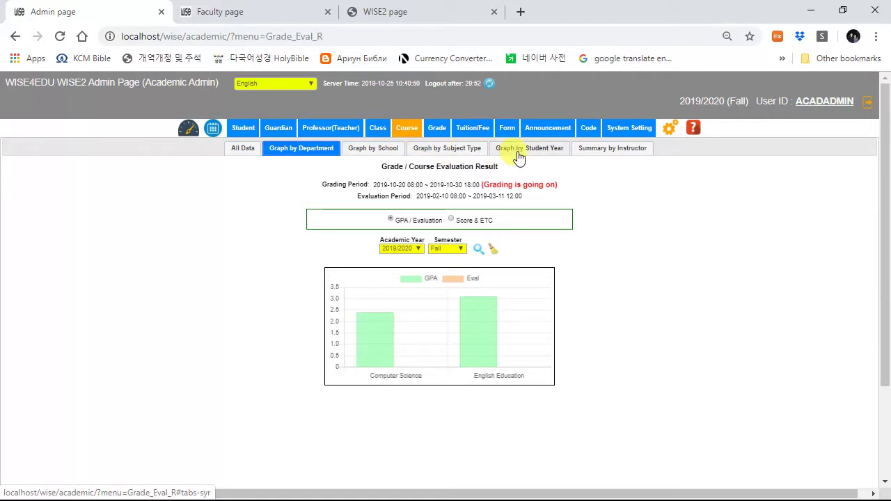
{"action": "left_click", "coordinate": [559, 151]}
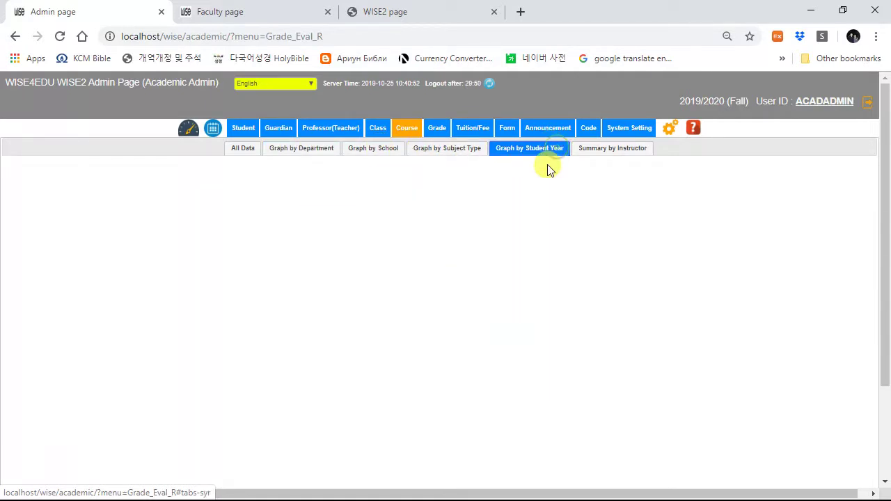
{"action": "scroll", "coordinate": [407, 408], "scroll_direction": "down", "scroll_amount": 1}
{"action": "scroll", "coordinate": [368, 400], "scroll_direction": "down", "scroll_amount": 1}
{"action": "scroll", "coordinate": [669, 368], "scroll_direction": "up", "scroll_amount": 2}
{"action": "scroll", "coordinate": [604, 373], "scroll_direction": "down", "scroll_amount": 1}
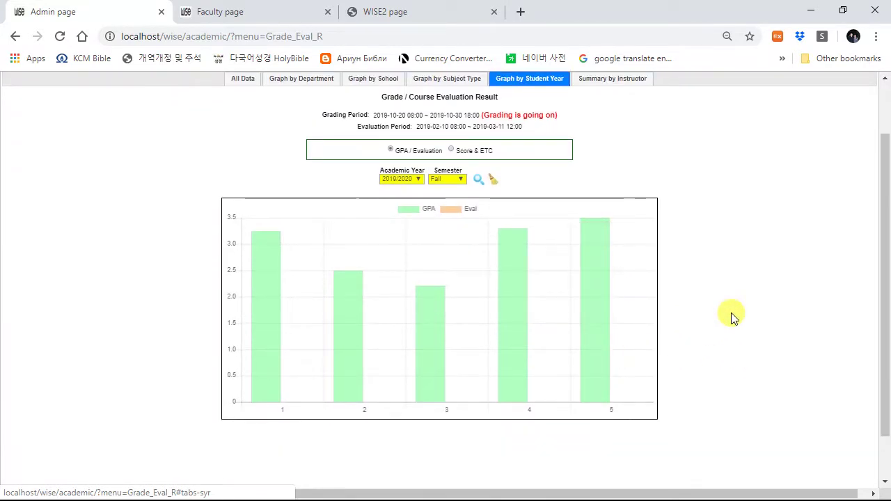
{"action": "mouse_move", "coordinate": [599, 298]}
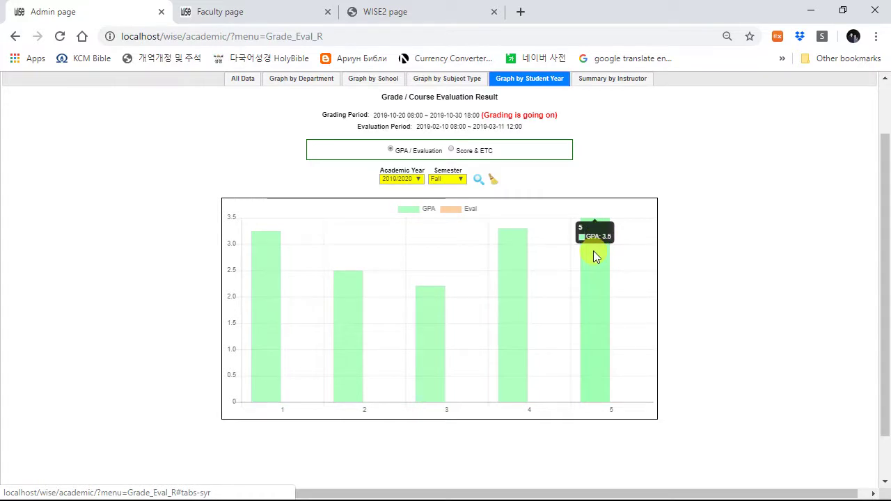
{"action": "scroll", "coordinate": [659, 176], "scroll_direction": "up", "scroll_amount": 1}
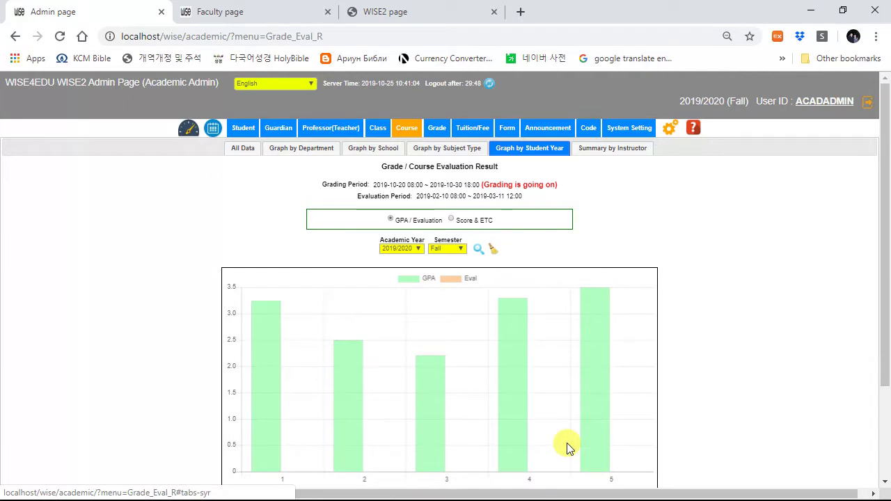
{"action": "scroll", "coordinate": [566, 443], "scroll_direction": "down", "scroll_amount": 2}
{"action": "scroll", "coordinate": [578, 342], "scroll_direction": "up", "scroll_amount": 2}
Step: Load the Fall 2019/2020 instructor summary and sort it by average score, highest first
{"action": "left_click", "coordinate": [606, 150]}
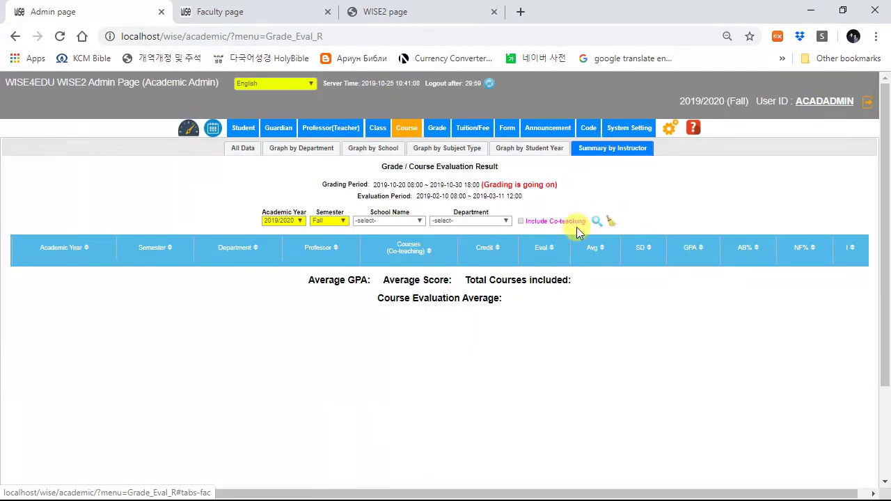
{"action": "left_click", "coordinate": [598, 220]}
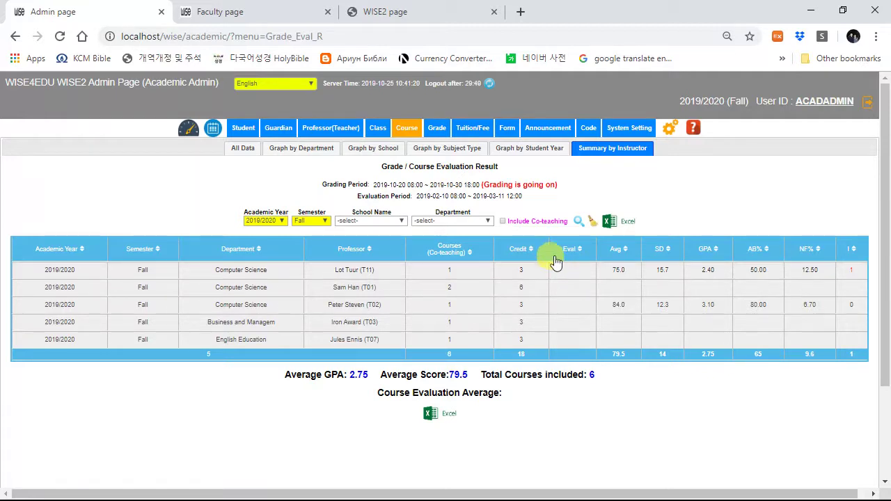
{"action": "left_click", "coordinate": [616, 251]}
{"action": "left_click", "coordinate": [615, 249]}
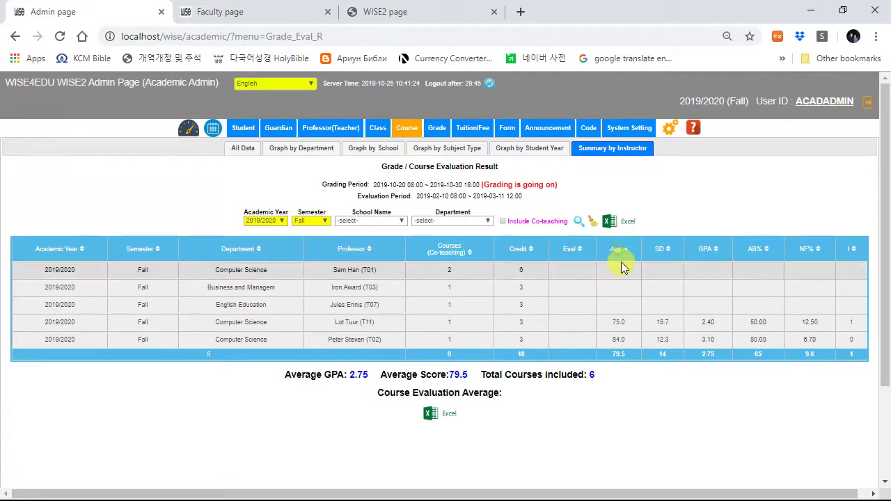
{"action": "left_click", "coordinate": [615, 249]}
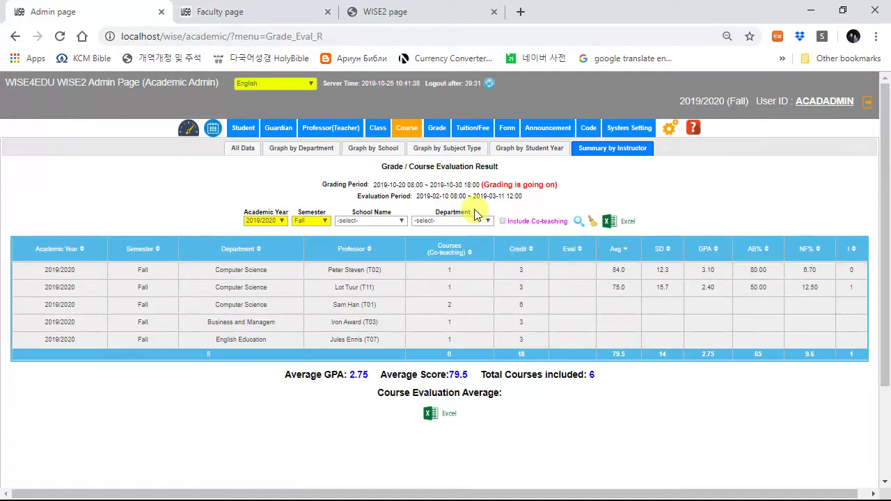
Step: Open the Course Grade list from the Grade menu
{"action": "mouse_move", "coordinate": [409, 136]}
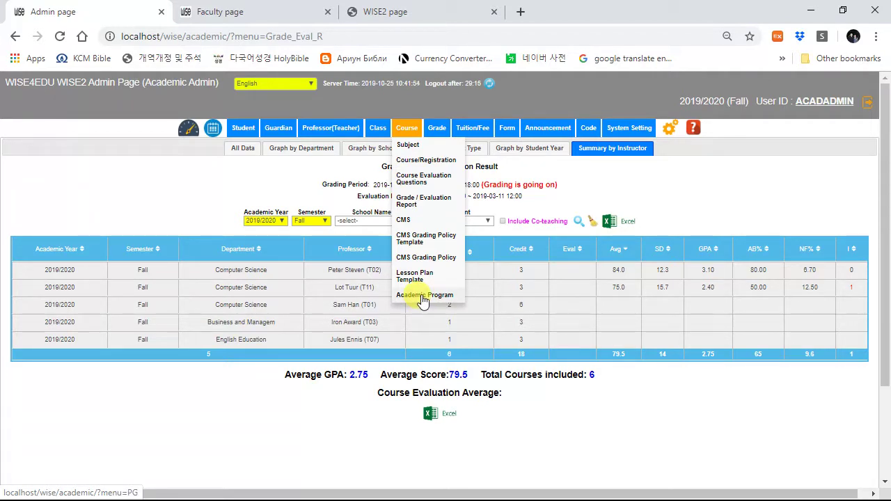
{"action": "mouse_move", "coordinate": [435, 130]}
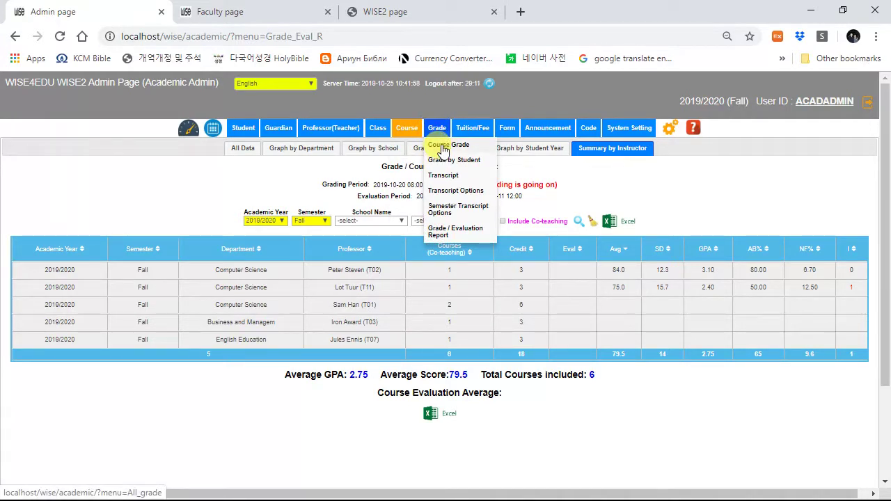
{"action": "left_click", "coordinate": [442, 149]}
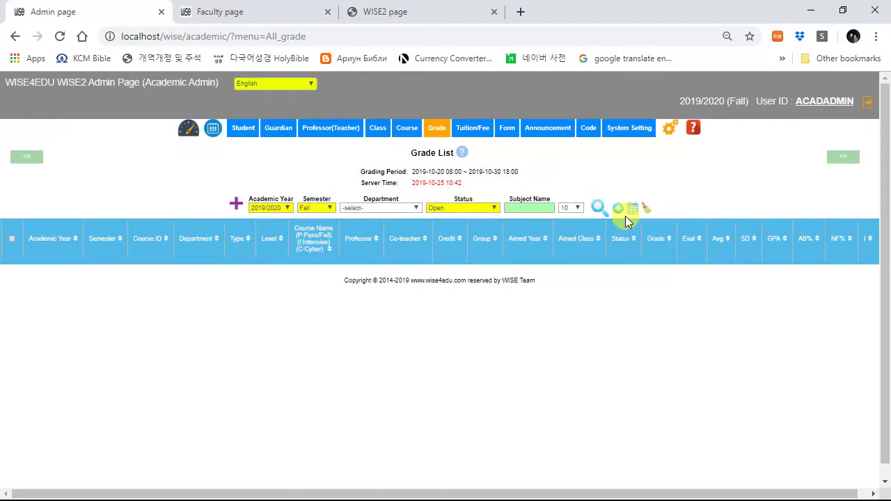
Step: Load the Fall 2019/2020 courses with grades, then go to the Grade by Student page
{"action": "left_click", "coordinate": [598, 206]}
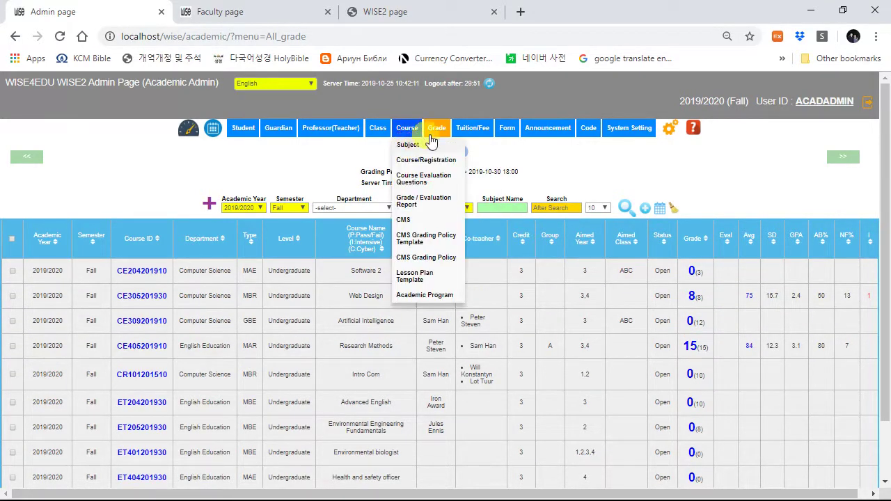
{"action": "mouse_move", "coordinate": [436, 127]}
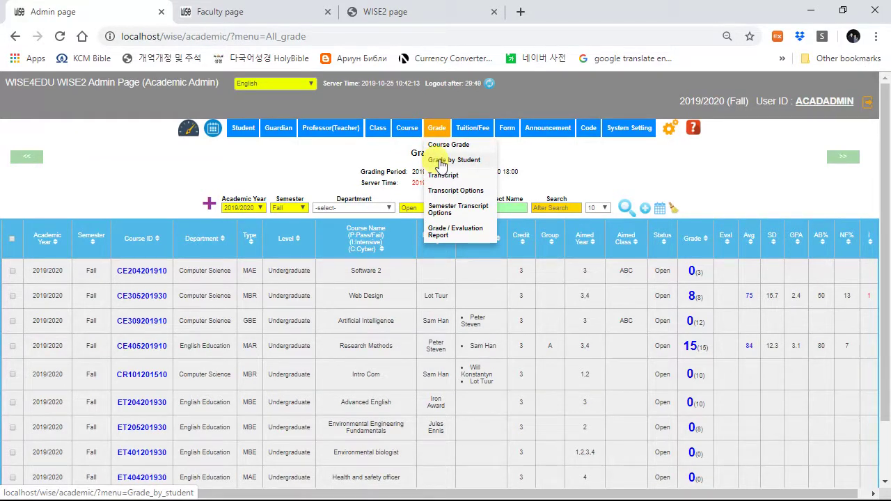
{"action": "left_click", "coordinate": [441, 163]}
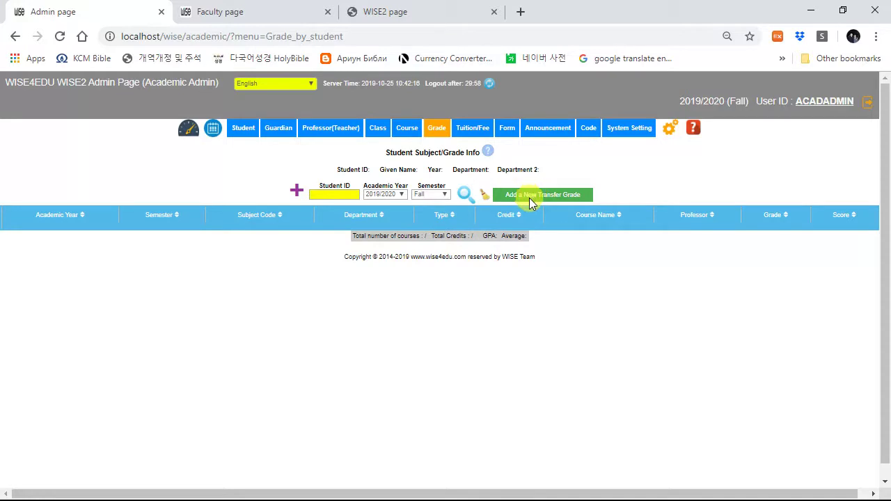
Step: Open the transcript list of 79 students and sort by Grade descending from 4.00
{"action": "mouse_move", "coordinate": [435, 131]}
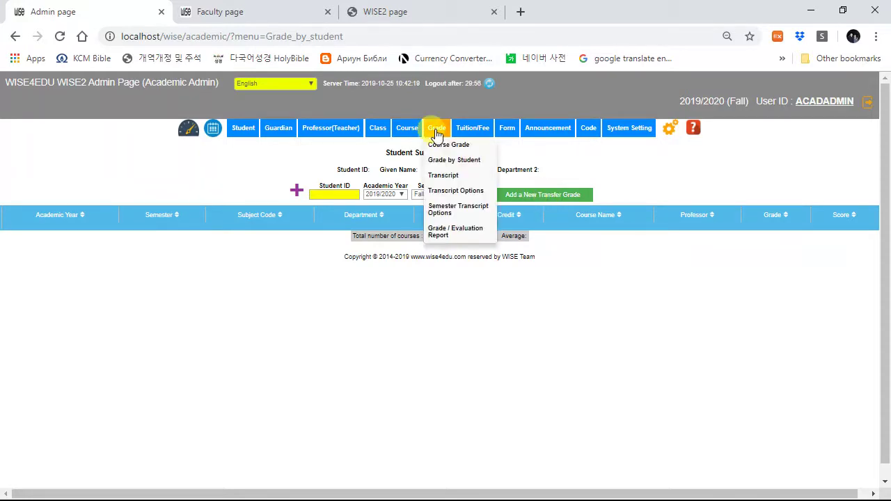
{"action": "left_click", "coordinate": [448, 178]}
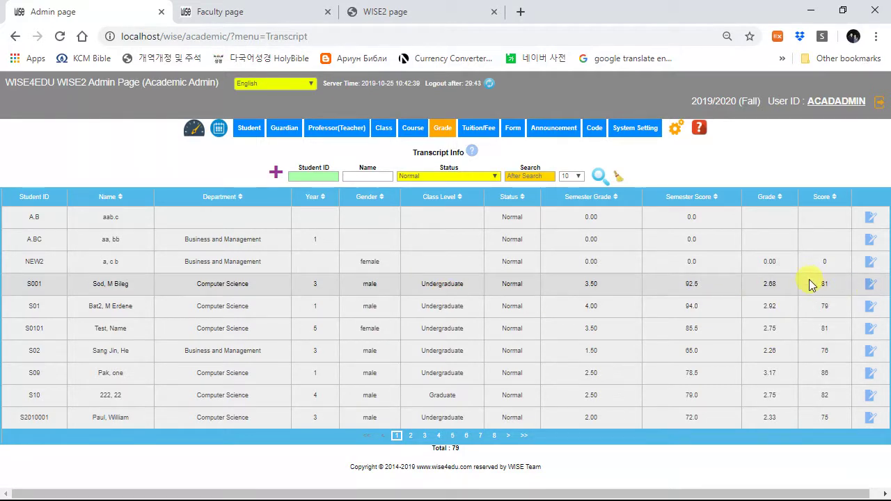
{"action": "left_click", "coordinate": [770, 199]}
{"action": "left_click", "coordinate": [767, 200]}
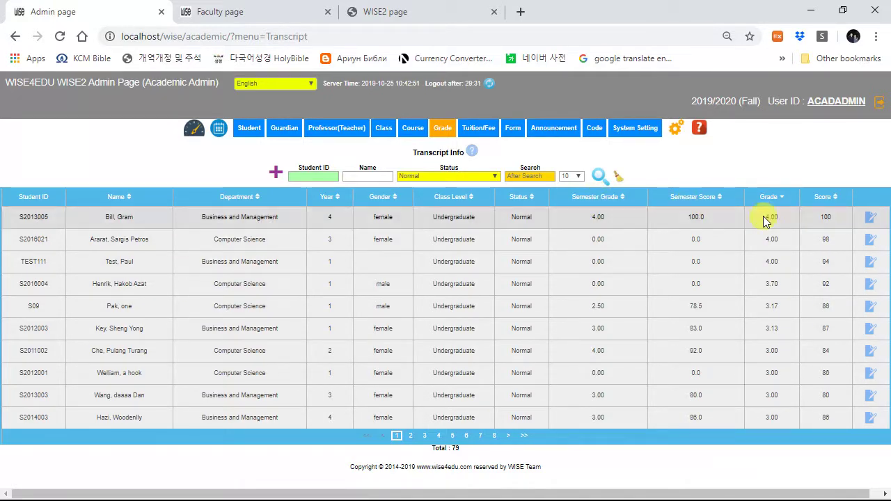
Step: Open the 3.17-grade student's transcript operations and view the Grade (Subject), Transcript and Transcript Options tabs
{"action": "left_click", "coordinate": [869, 307]}
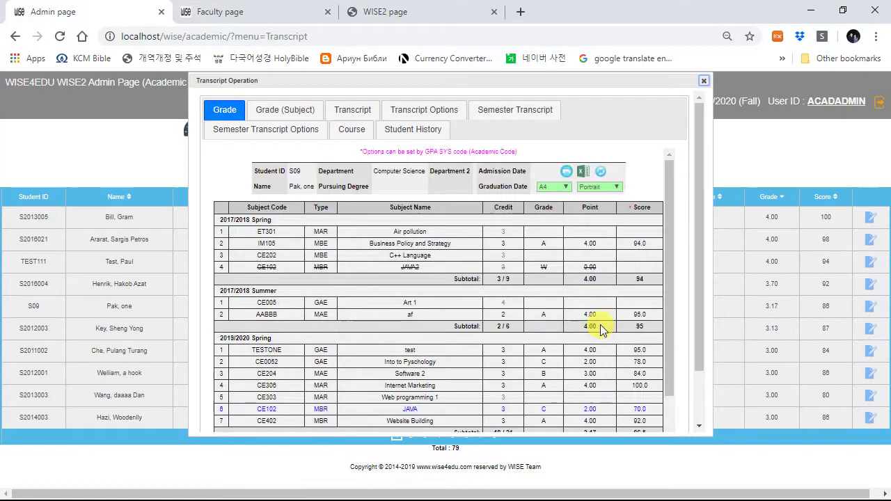
{"action": "scroll", "coordinate": [462, 354], "scroll_direction": "down", "scroll_amount": 5}
{"action": "scroll", "coordinate": [462, 354], "scroll_direction": "up", "scroll_amount": 5}
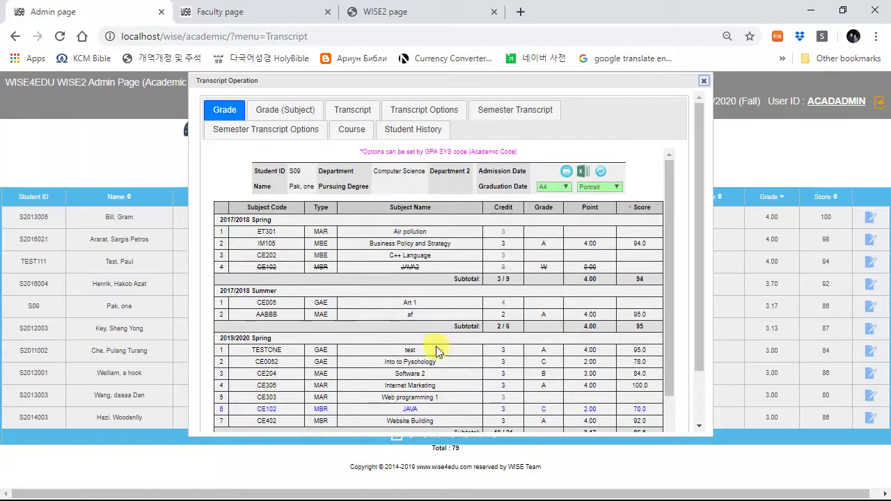
{"action": "left_click", "coordinate": [291, 115]}
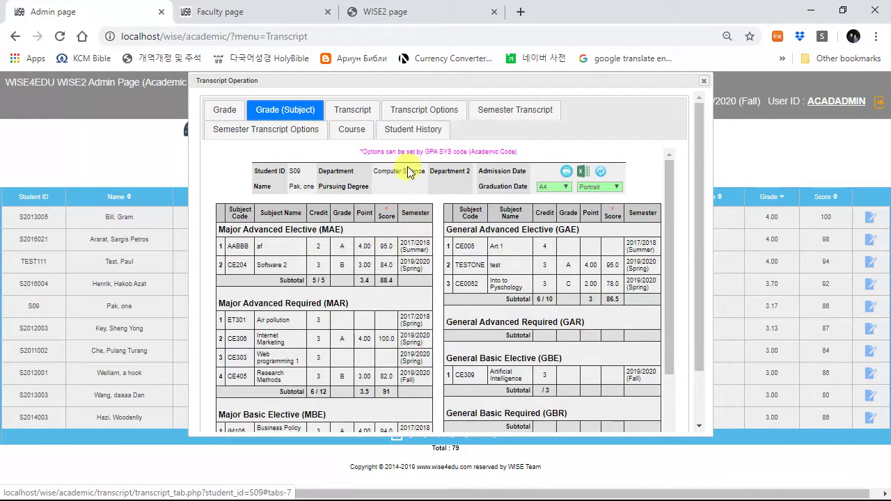
{"action": "left_click", "coordinate": [357, 114]}
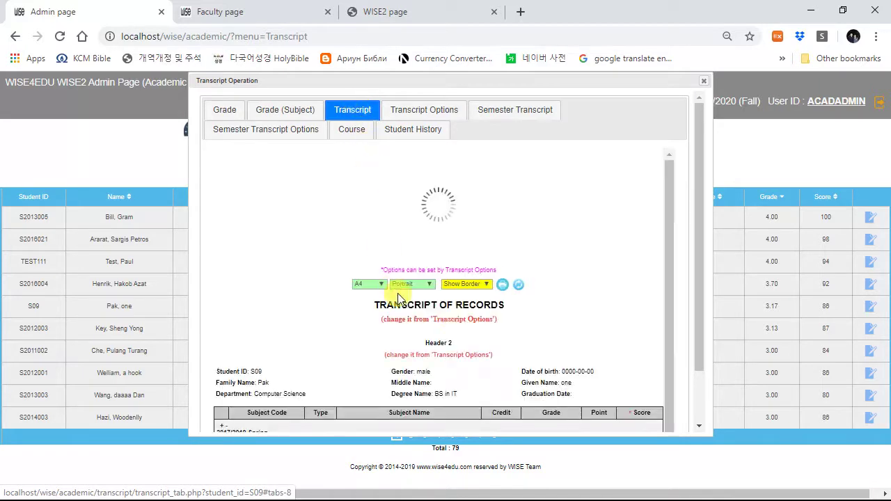
{"action": "scroll", "coordinate": [348, 261], "scroll_direction": "down", "scroll_amount": 10}
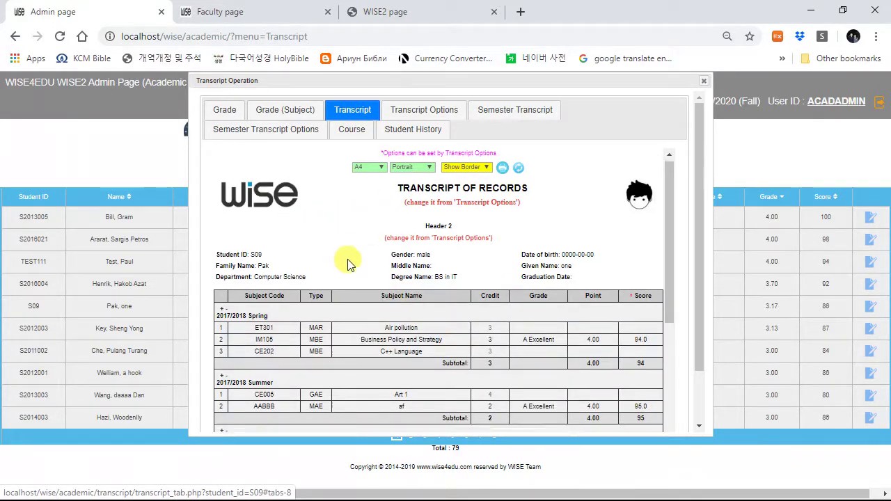
{"action": "scroll", "coordinate": [433, 290], "scroll_direction": "up", "scroll_amount": 10}
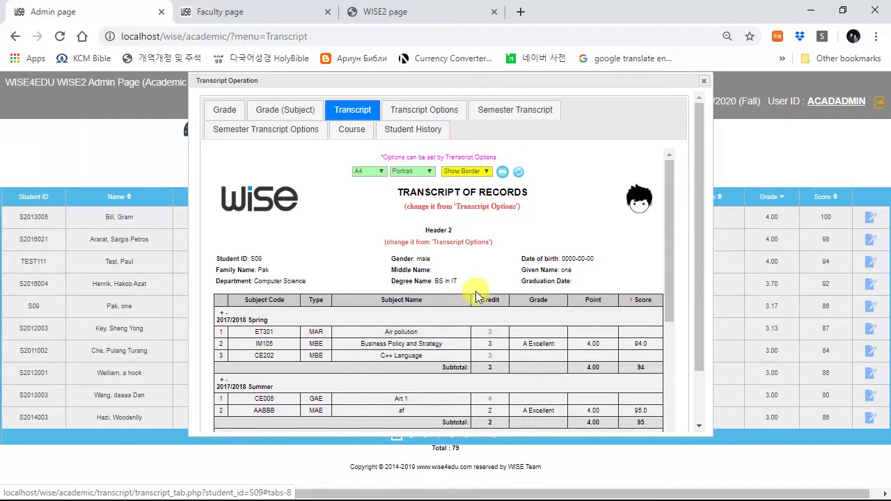
{"action": "left_click", "coordinate": [433, 114]}
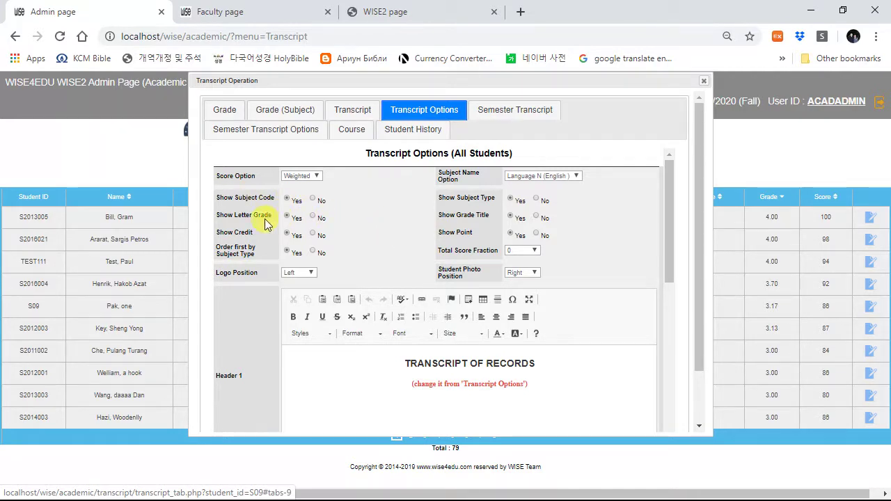
Step: Review the all-student Transcript Options settings down to the transcript footer text
{"action": "scroll", "coordinate": [406, 252], "scroll_direction": "down", "scroll_amount": 3}
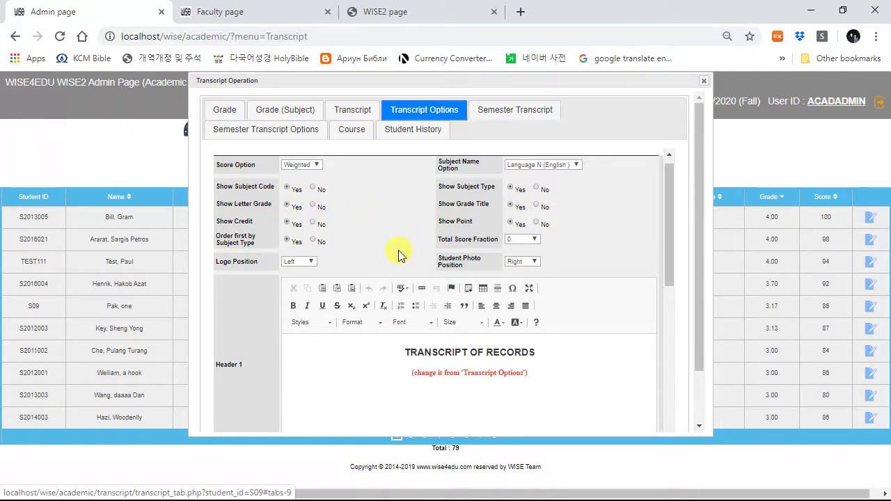
{"action": "scroll", "coordinate": [304, 247], "scroll_direction": "up", "scroll_amount": 3}
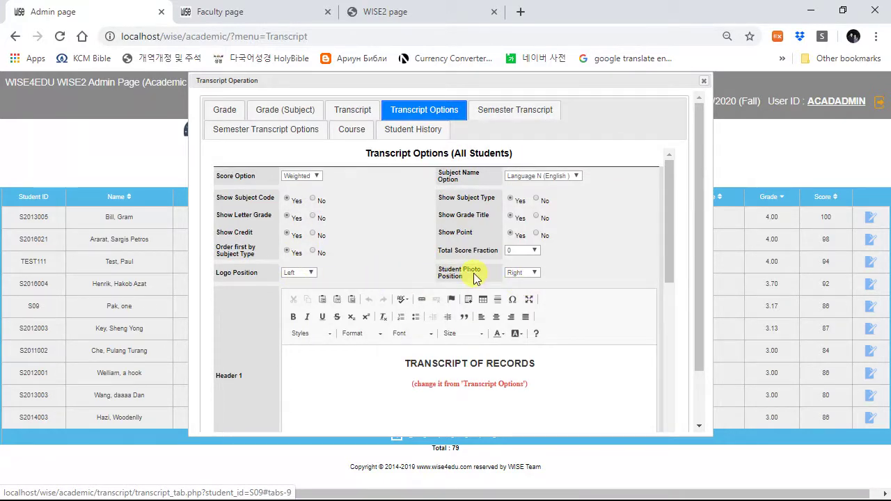
{"action": "scroll", "coordinate": [458, 291], "scroll_direction": "down", "scroll_amount": 6}
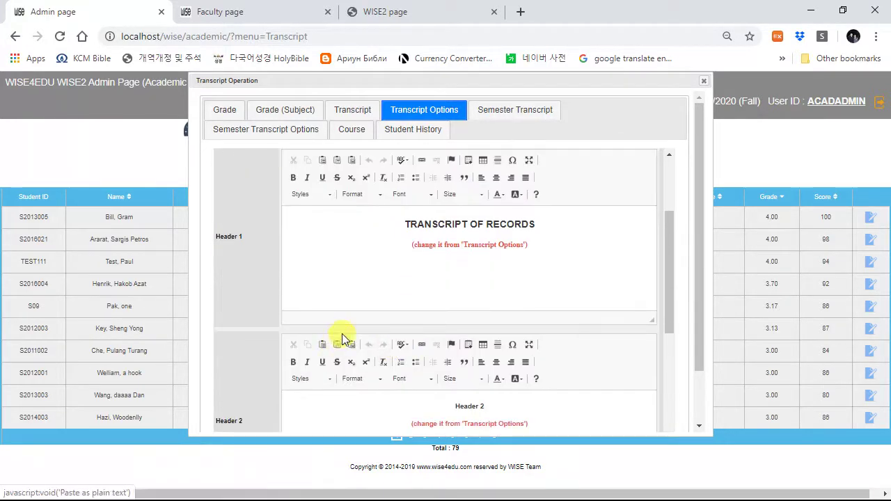
{"action": "scroll", "coordinate": [371, 334], "scroll_direction": "down", "scroll_amount": 1}
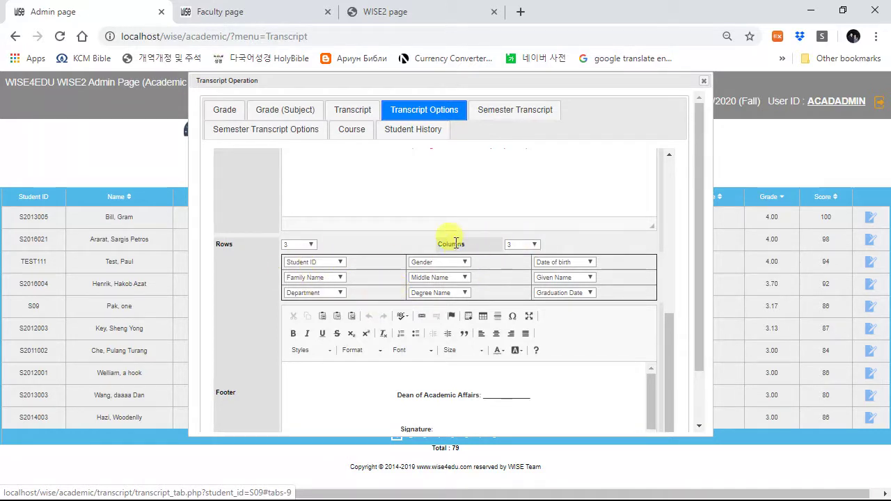
{"action": "scroll", "coordinate": [351, 369], "scroll_direction": "down", "scroll_amount": 5}
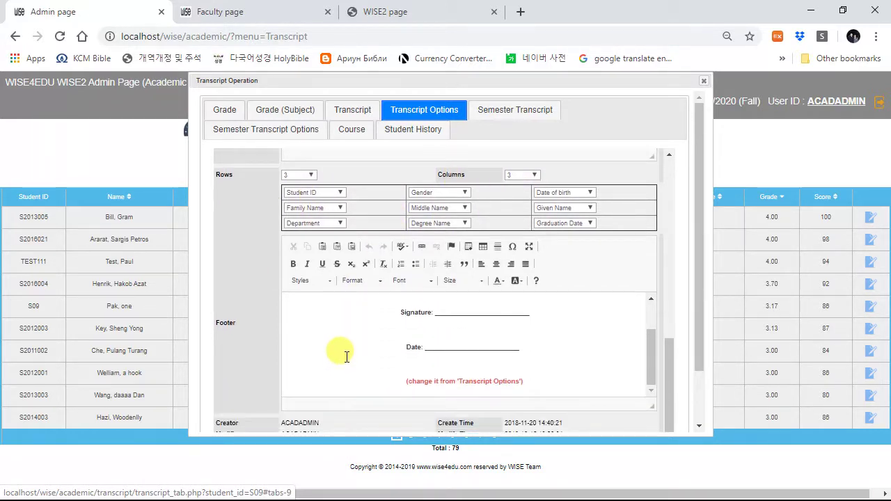
{"action": "left_click", "coordinate": [346, 355]}
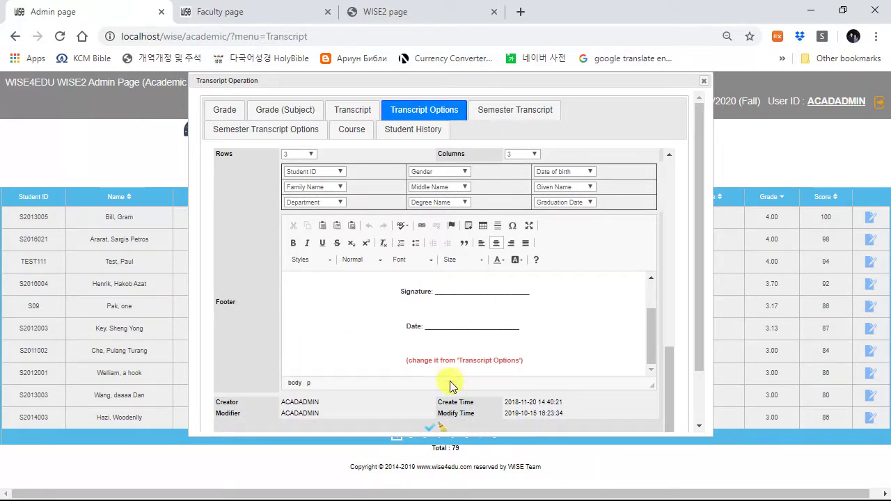
{"action": "scroll", "coordinate": [529, 295], "scroll_direction": "up", "scroll_amount": 1}
Step: View the student's Semester Transcript, Semester Transcript Options, Course and Student History tabs
{"action": "left_click", "coordinate": [517, 111]}
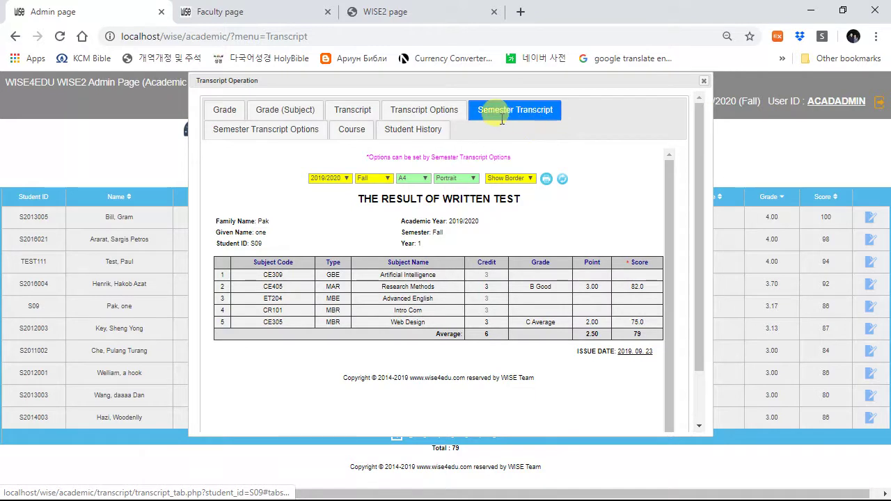
{"action": "left_click", "coordinate": [310, 132]}
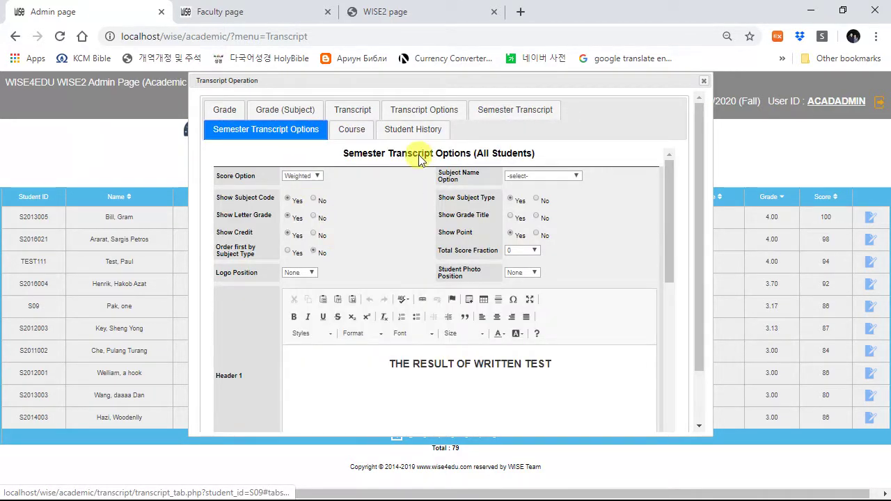
{"action": "left_click", "coordinate": [352, 131]}
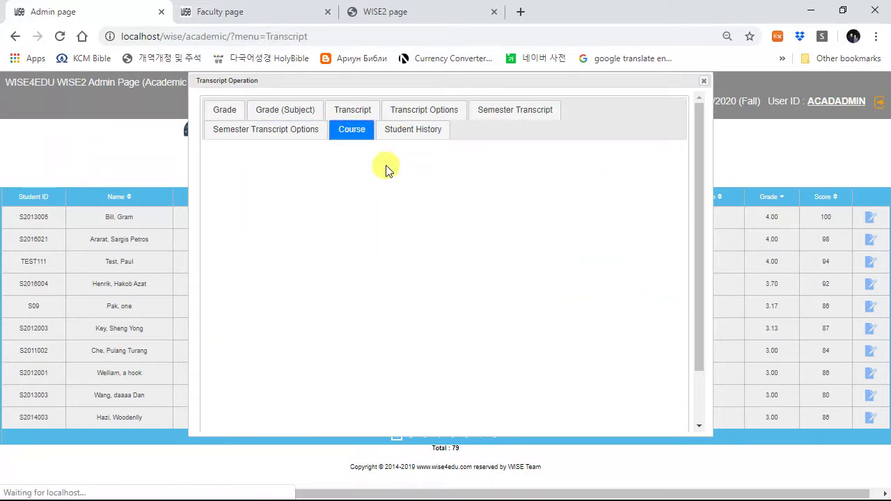
{"action": "left_click", "coordinate": [428, 131]}
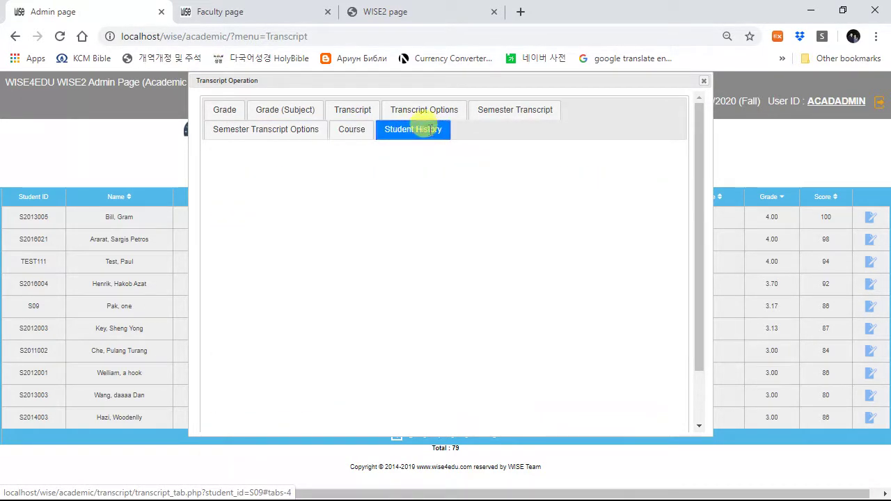
Step: Close the transcript window, check Form management's folder list, then open the Announcement page
{"action": "left_click", "coordinate": [704, 82]}
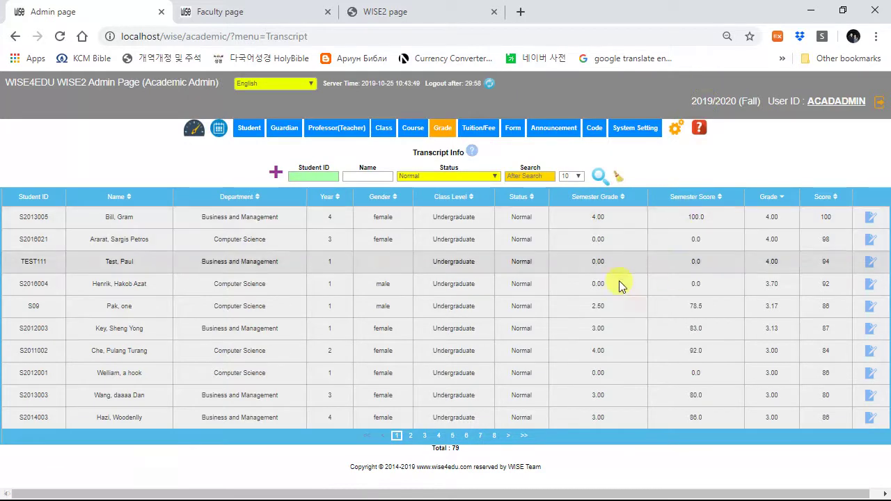
{"action": "mouse_move", "coordinate": [445, 134]}
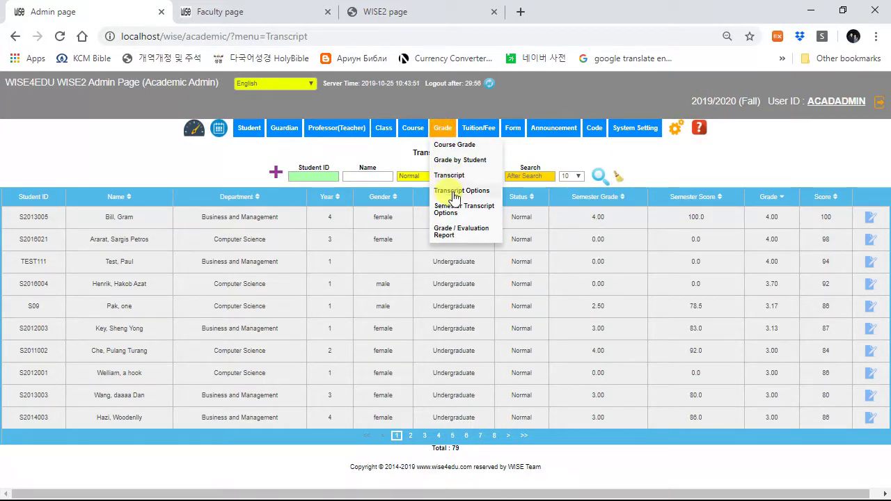
{"action": "mouse_move", "coordinate": [471, 132]}
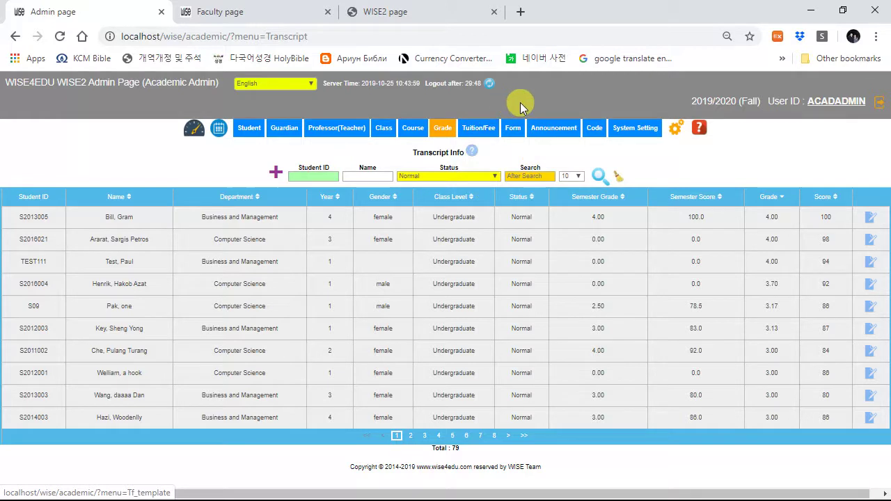
{"action": "left_click", "coordinate": [513, 129]}
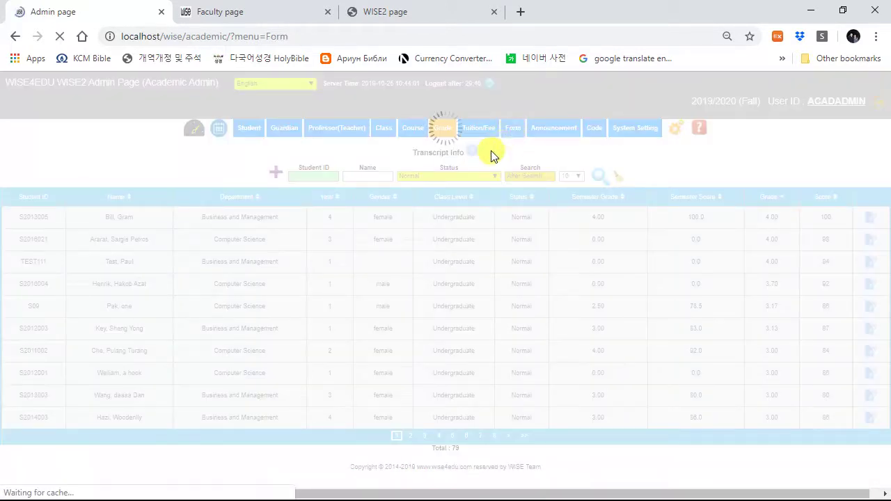
{"action": "left_click", "coordinate": [363, 172]}
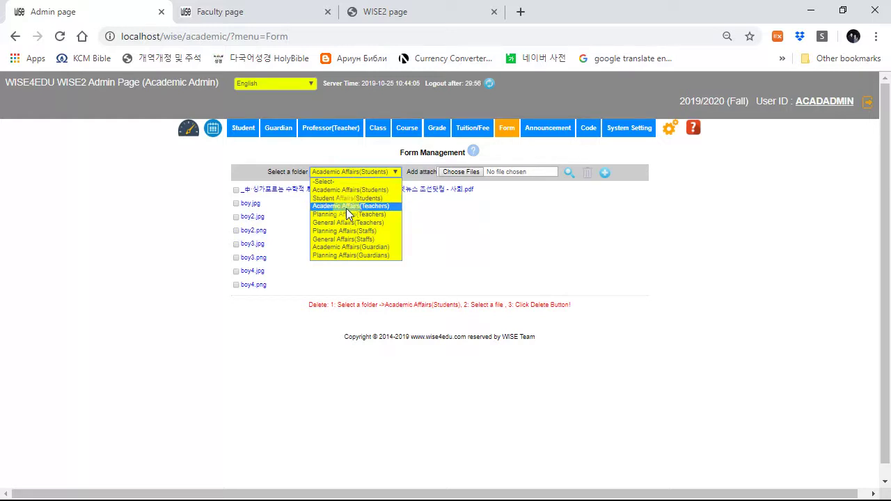
{"action": "left_click", "coordinate": [516, 245]}
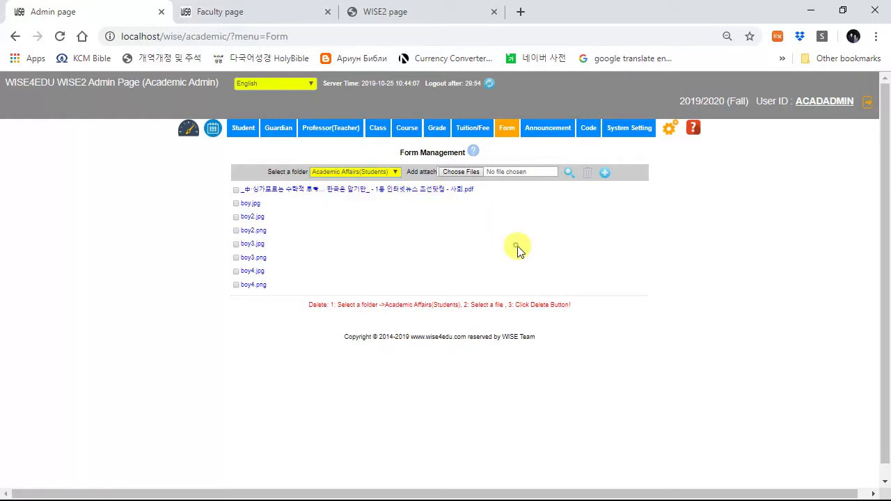
{"action": "left_click", "coordinate": [547, 129]}
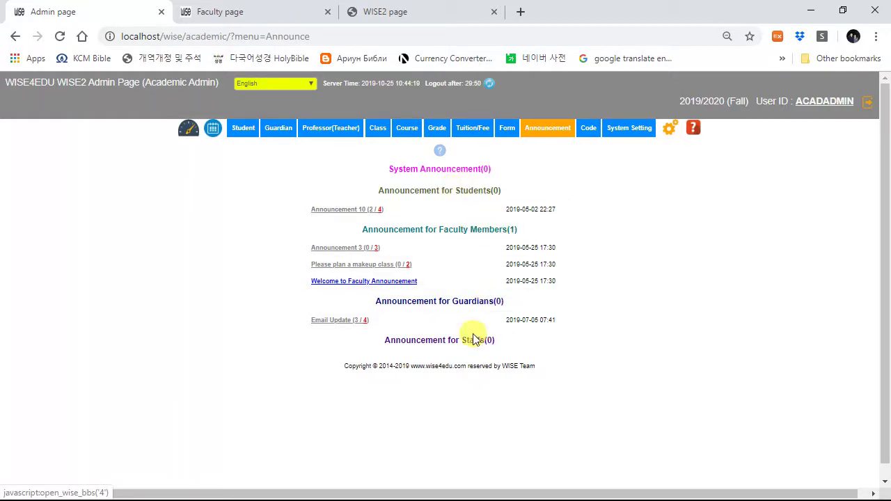
{"action": "mouse_move", "coordinate": [589, 130]}
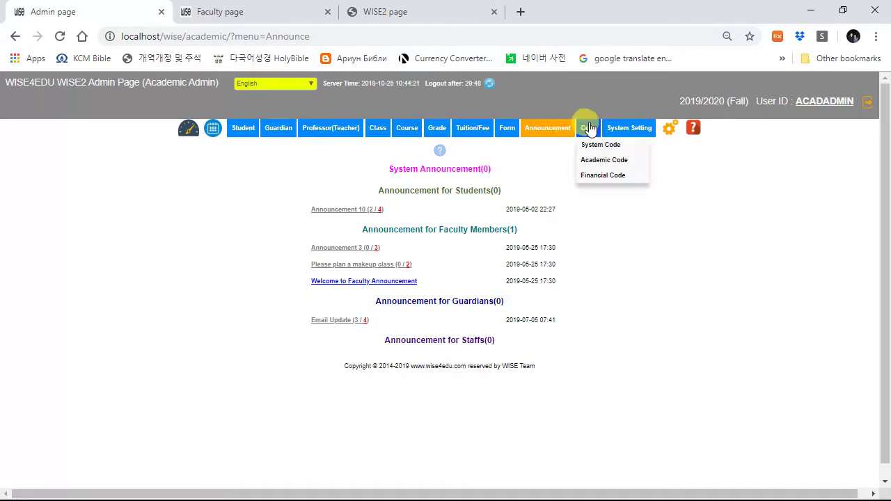
Step: Open System Code Management, inspect the Academic Dept code rows, then close the code editor
{"action": "left_click", "coordinate": [597, 144]}
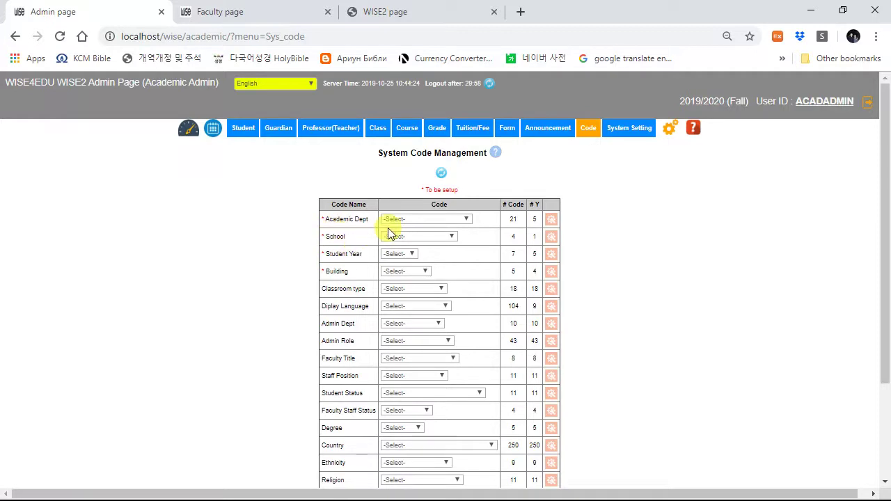
{"action": "mouse_move", "coordinate": [590, 132]}
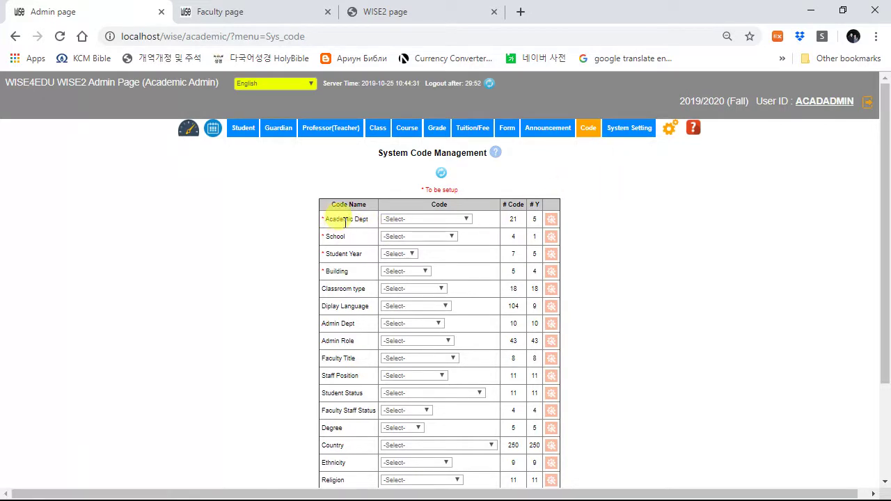
{"action": "left_click", "coordinate": [550, 220]}
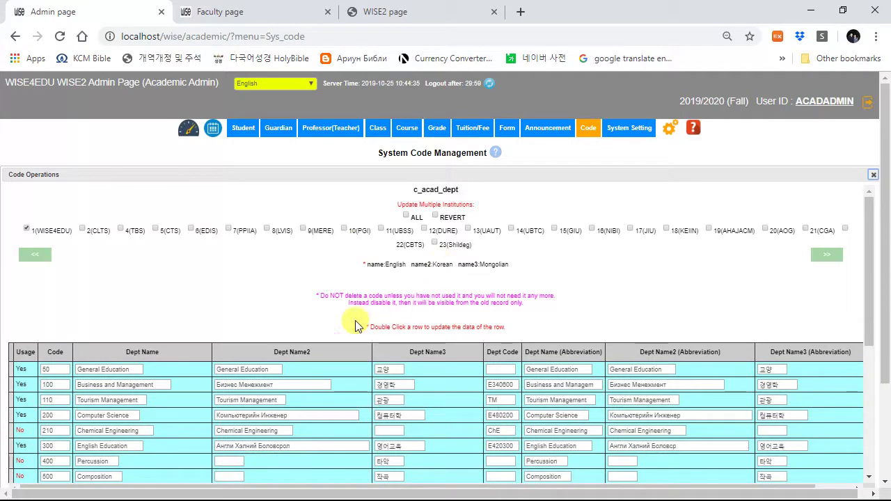
{"action": "scroll", "coordinate": [117, 378], "scroll_direction": "down", "scroll_amount": 4}
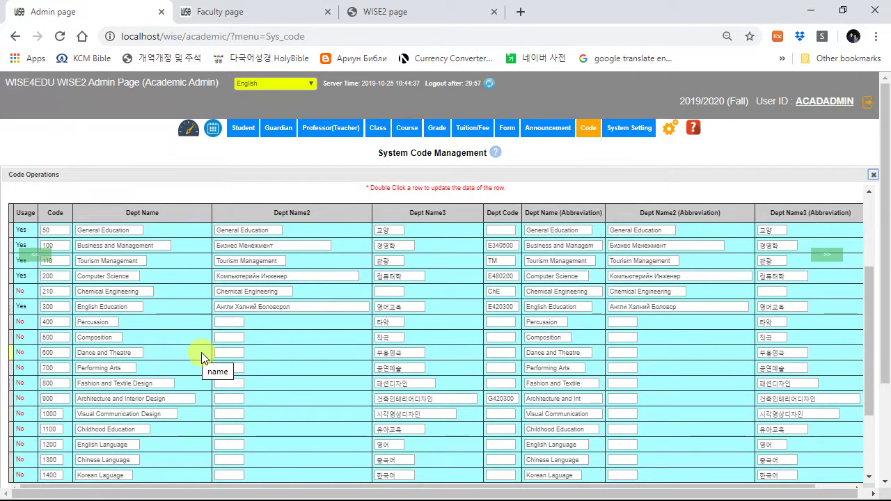
{"action": "scroll", "coordinate": [201, 352], "scroll_direction": "up", "scroll_amount": 4}
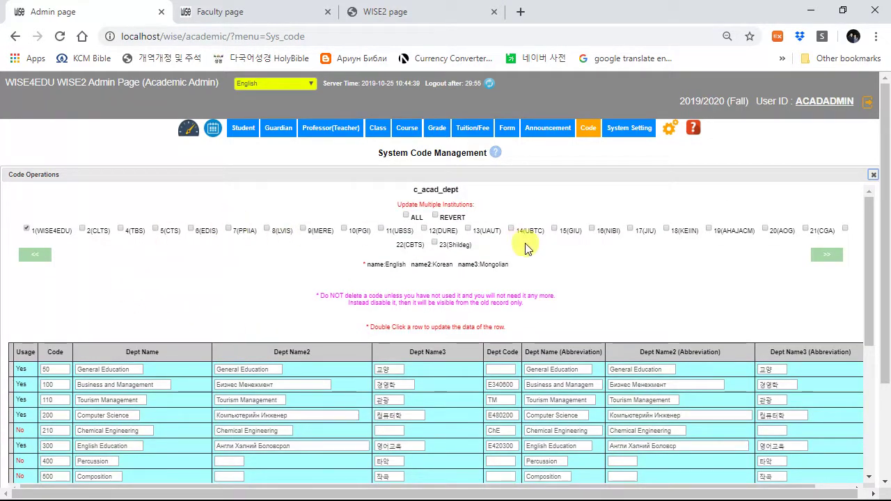
{"action": "scroll", "coordinate": [566, 233], "scroll_direction": "down", "scroll_amount": 2}
{"action": "left_click", "coordinate": [872, 179]}
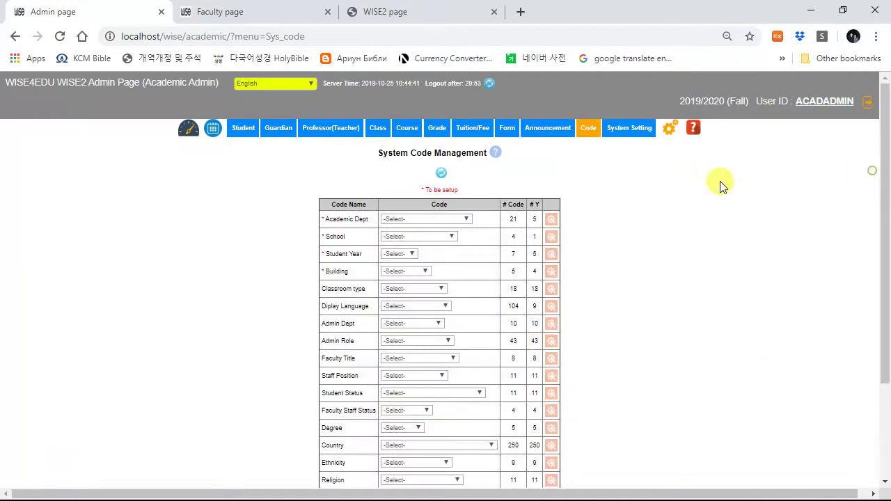
{"action": "key", "text": "alt+Tab"}
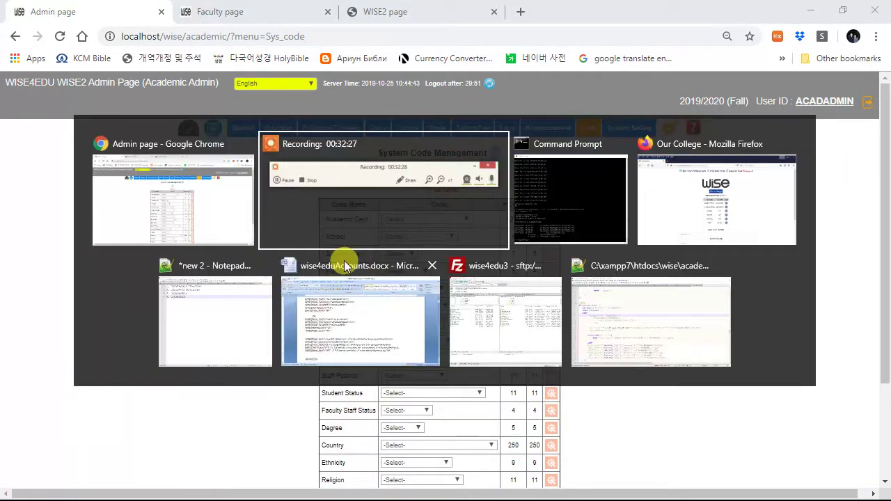
Step: Dismiss the session alert and log into the College demo with the Academic Affairs account
{"action": "left_click", "coordinate": [694, 229]}
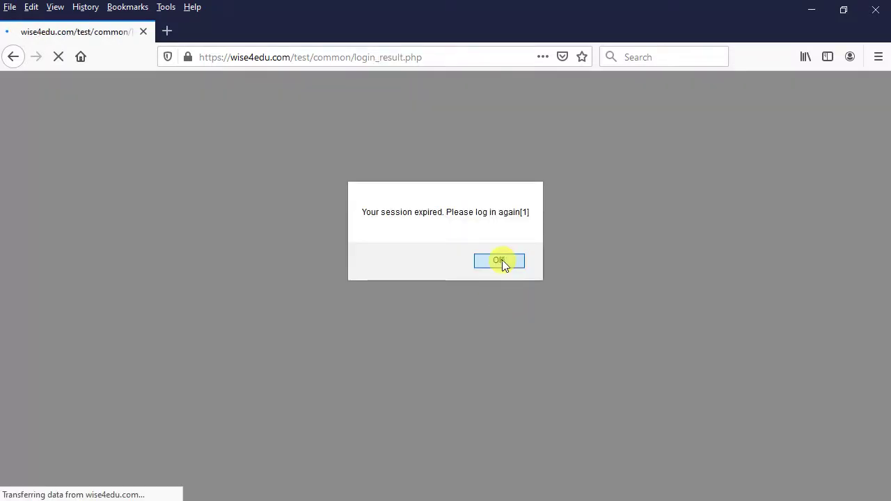
{"action": "left_click", "coordinate": [500, 261]}
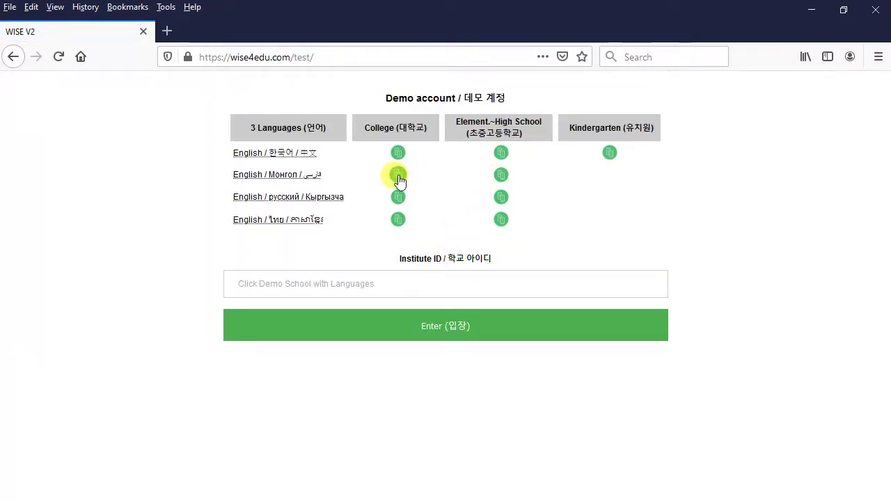
{"action": "left_click", "coordinate": [398, 153]}
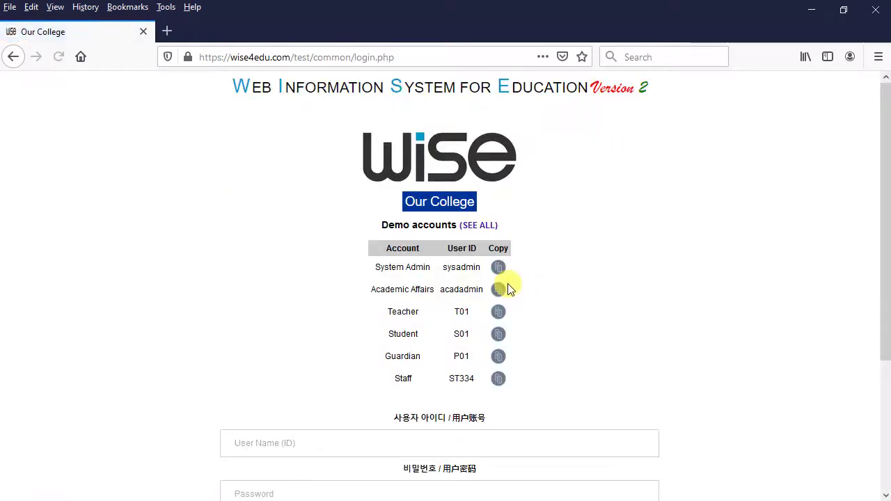
{"action": "left_click", "coordinate": [499, 289]}
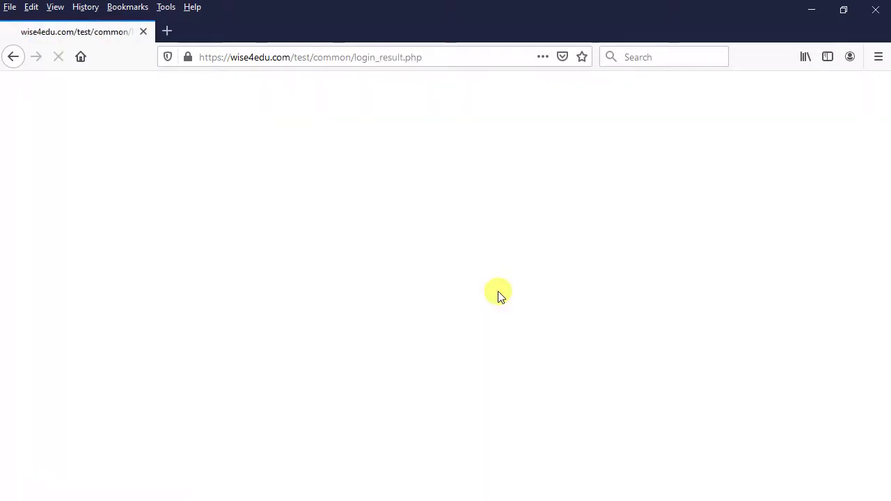
Step: Open the college's System Code Management and review the seven Academic Dept codes
{"action": "mouse_move", "coordinate": [639, 150]}
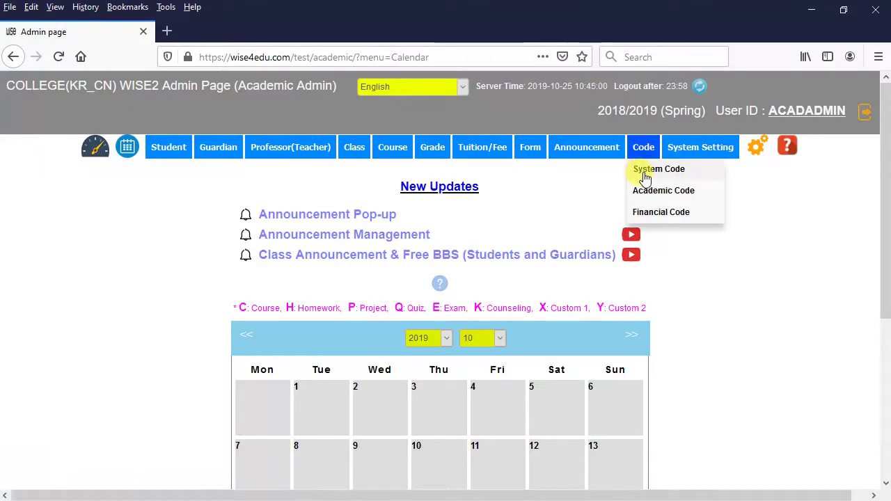
{"action": "left_click", "coordinate": [646, 171]}
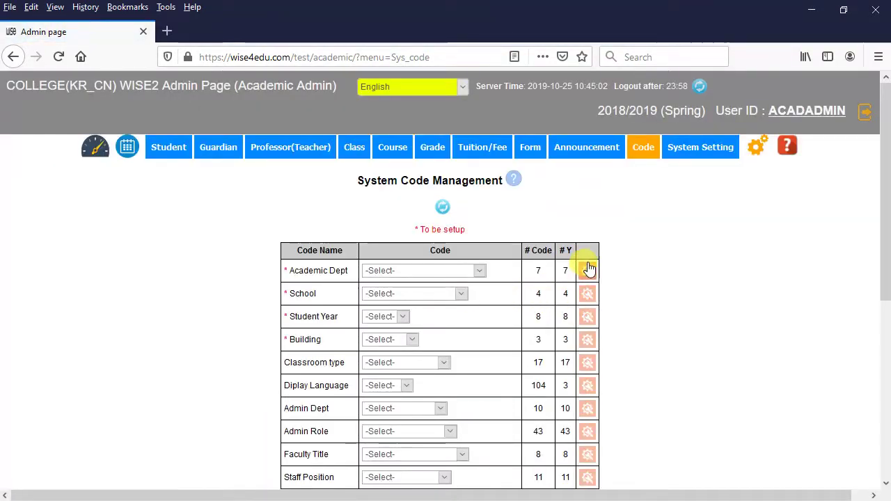
{"action": "left_click", "coordinate": [587, 269]}
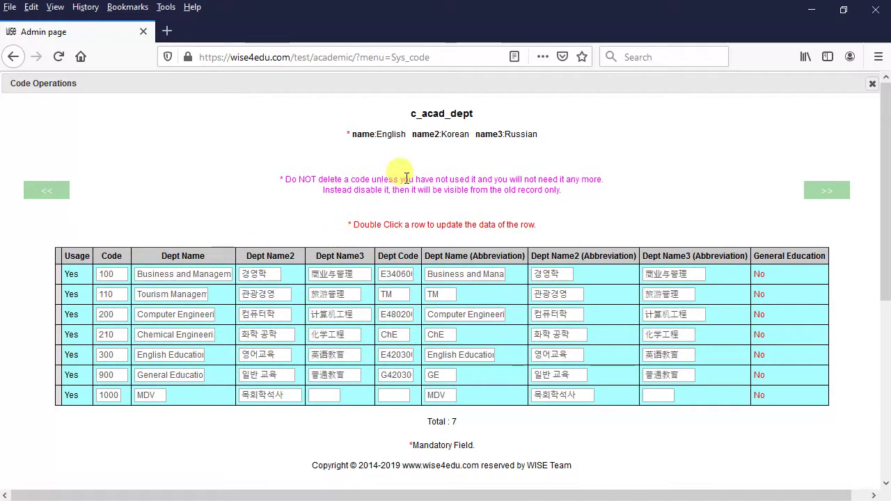
{"action": "left_click_drag", "start_coordinate": [536, 79], "coordinate": [533, 130]}
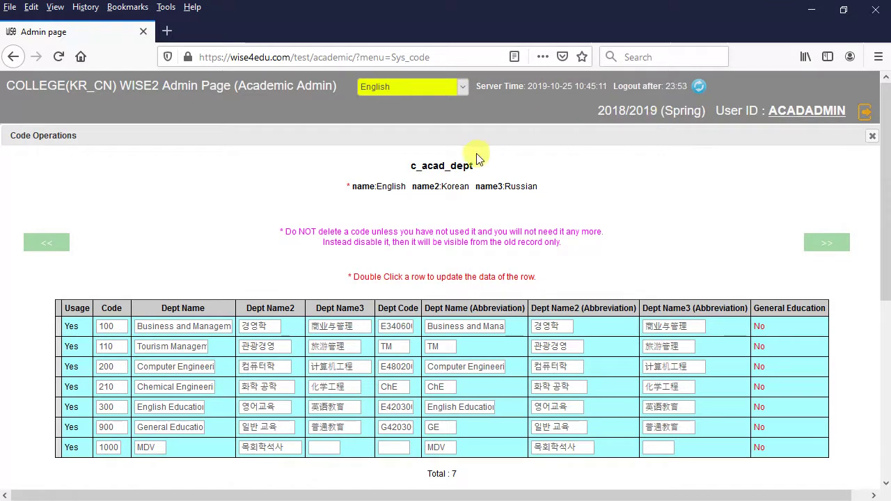
{"action": "left_click_drag", "start_coordinate": [454, 130], "coordinate": [454, 88]}
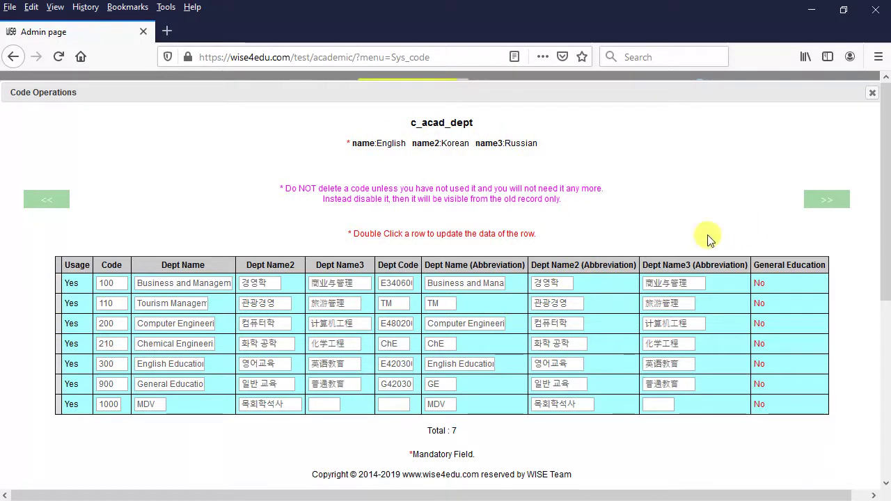
{"action": "left_click", "coordinate": [871, 94]}
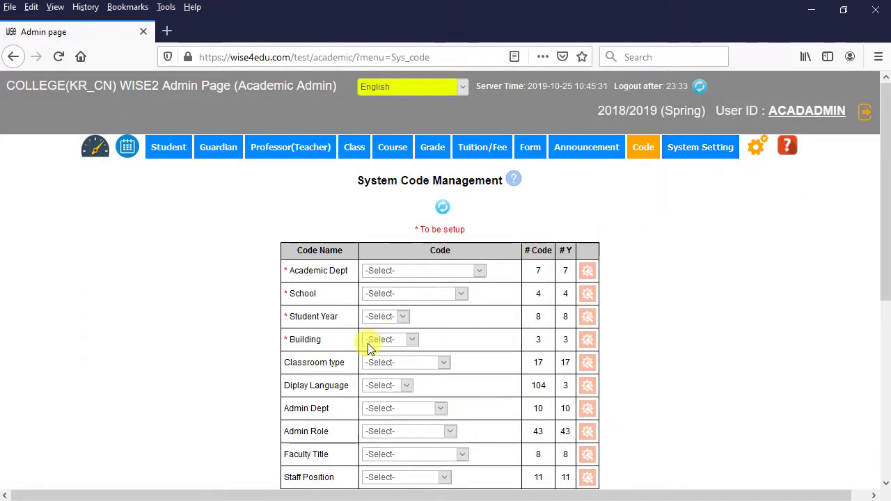
{"action": "scroll", "coordinate": [338, 342], "scroll_direction": "down", "scroll_amount": 3}
{"action": "scroll", "coordinate": [332, 385], "scroll_direction": "up", "scroll_amount": 2}
{"action": "scroll", "coordinate": [333, 385], "scroll_direction": "up", "scroll_amount": 1}
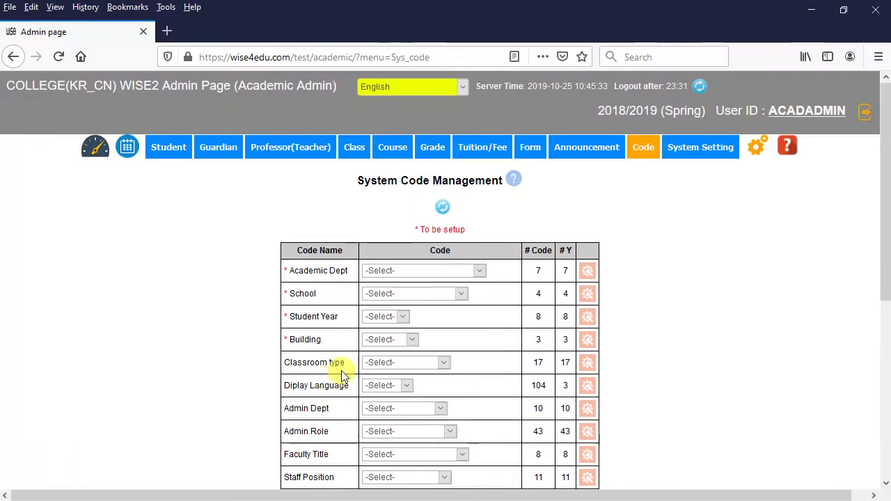
Step: Open Academic Code Management, reload it, and scroll through the code tables
{"action": "mouse_move", "coordinate": [646, 149]}
{"action": "left_click", "coordinate": [648, 191]}
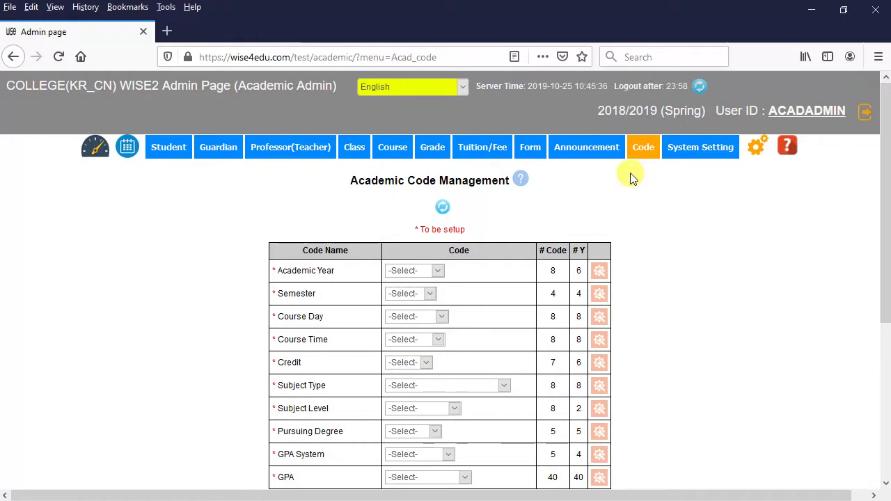
{"action": "mouse_move", "coordinate": [644, 149]}
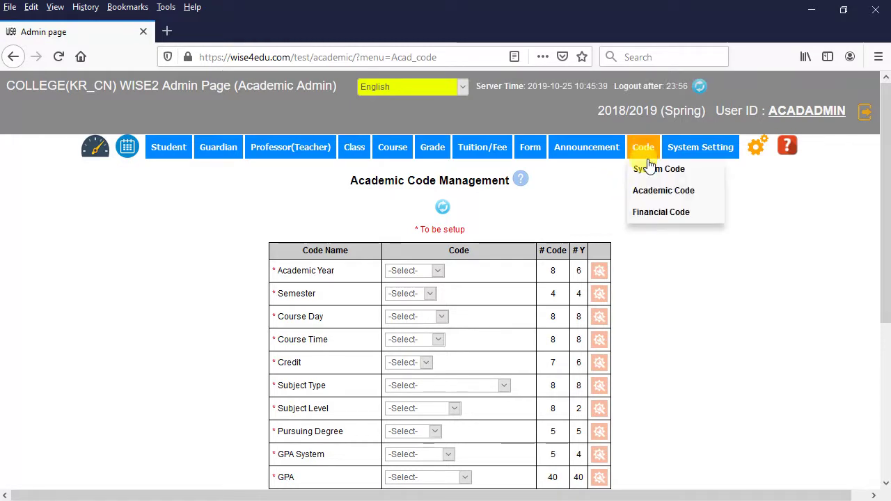
{"action": "left_click", "coordinate": [655, 192]}
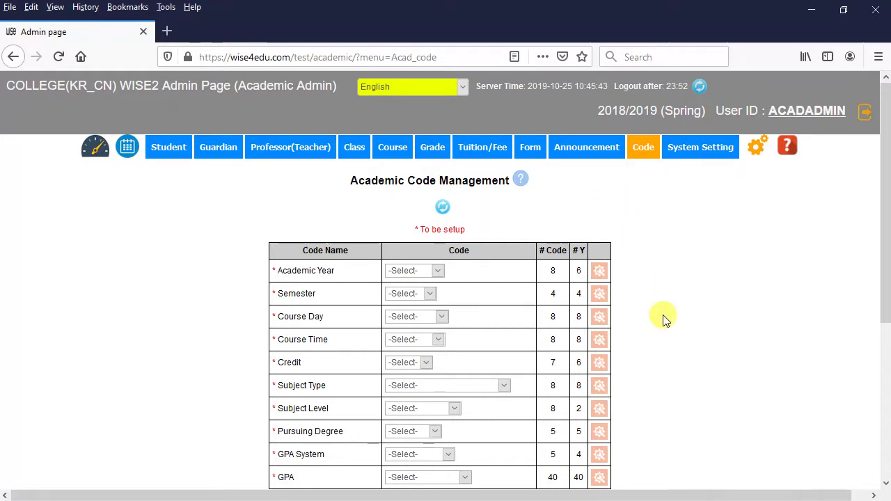
{"action": "scroll", "coordinate": [665, 320], "scroll_direction": "down", "scroll_amount": 2}
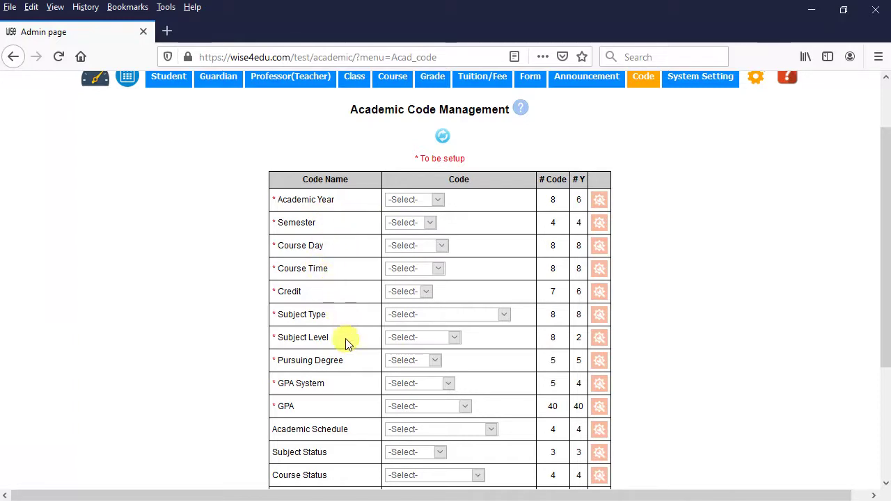
{"action": "scroll", "coordinate": [348, 341], "scroll_direction": "down", "scroll_amount": 2}
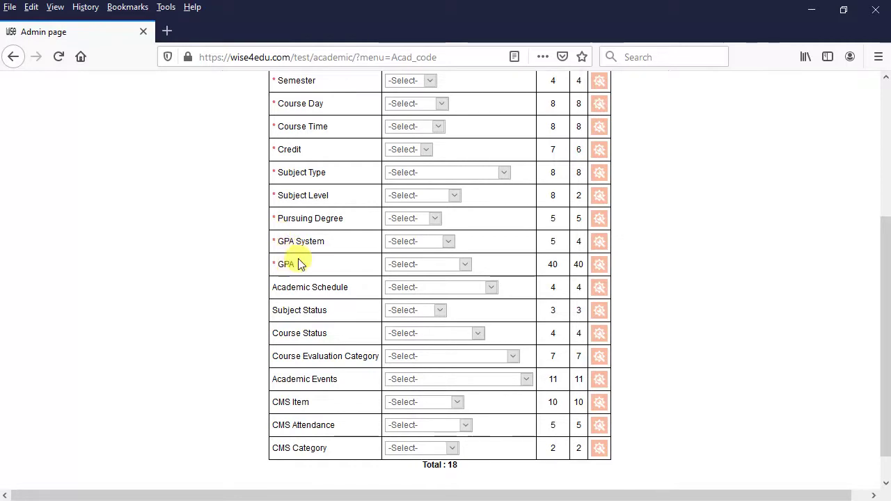
Step: Review the GPA System table's 5 codes, then close its settings
{"action": "left_click", "coordinate": [599, 245]}
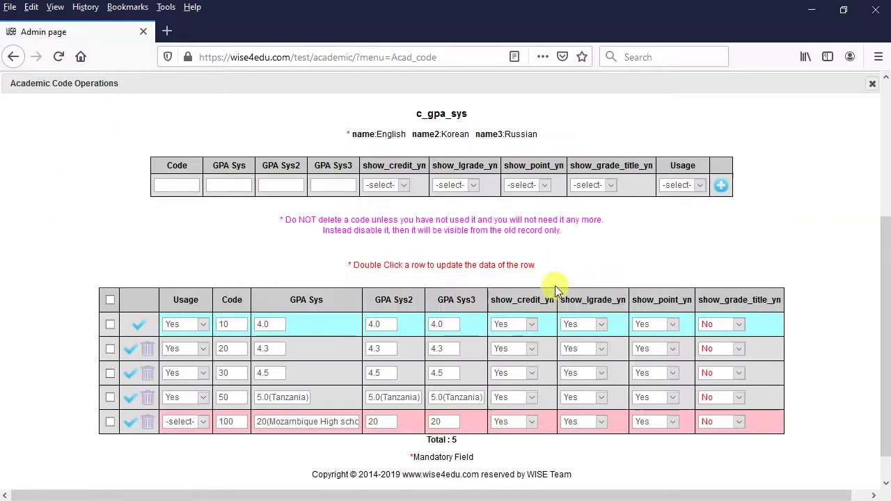
{"action": "scroll", "coordinate": [341, 346], "scroll_direction": "down", "scroll_amount": 1}
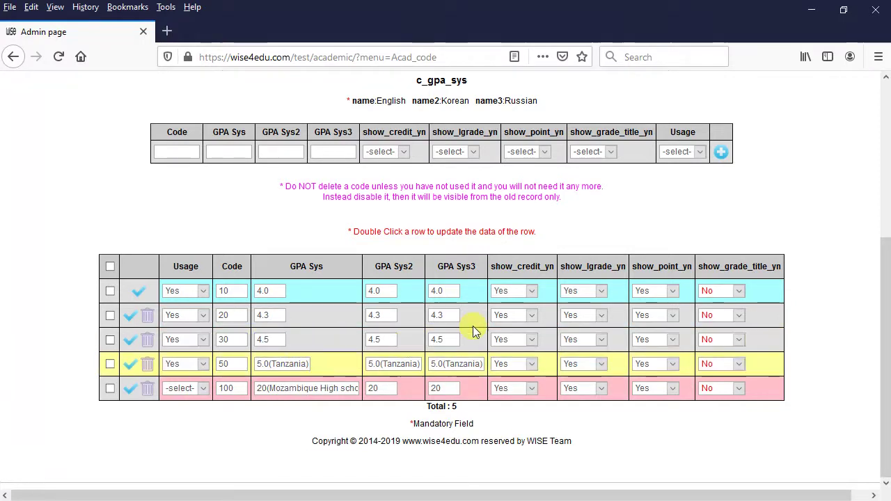
{"action": "scroll", "coordinate": [662, 255], "scroll_direction": "up", "scroll_amount": 3}
{"action": "left_click", "coordinate": [871, 197]}
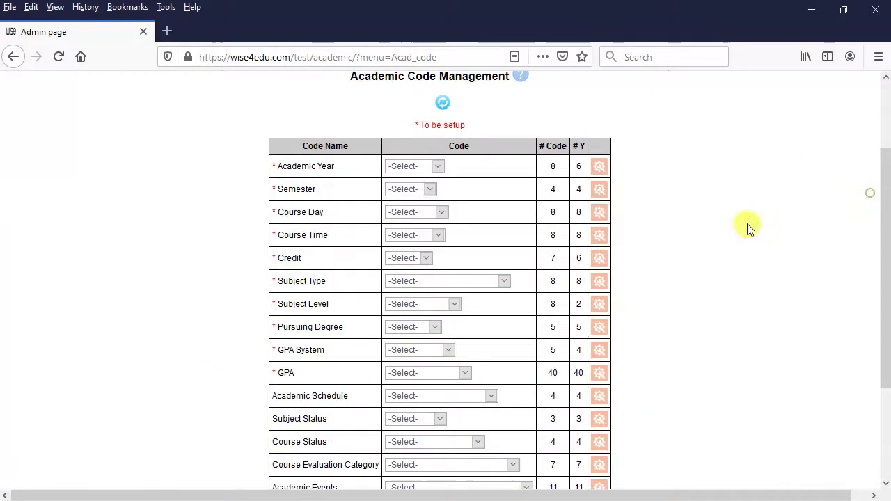
Step: Open the GPA grade code settings, keeping the 4.0 GPA system selected
{"action": "left_click", "coordinate": [597, 375]}
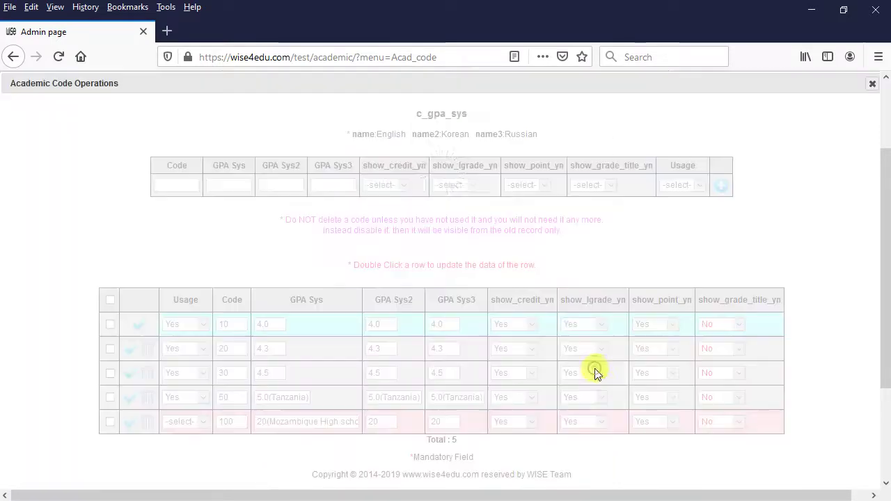
{"action": "scroll", "coordinate": [389, 356], "scroll_direction": "down", "scroll_amount": 3}
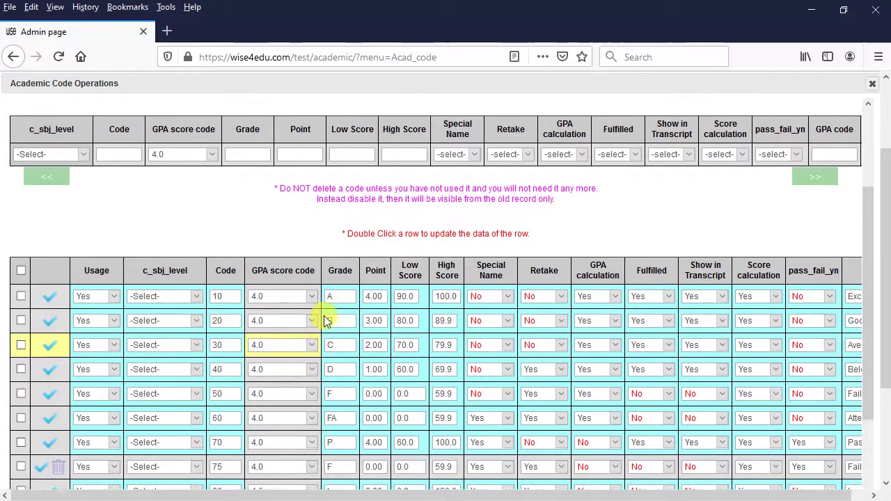
{"action": "scroll", "coordinate": [397, 265], "scroll_direction": "up", "scroll_amount": 3}
{"action": "left_click", "coordinate": [446, 136]}
{"action": "left_click", "coordinate": [452, 136]}
{"action": "scroll", "coordinate": [488, 174], "scroll_direction": "down", "scroll_amount": 5}
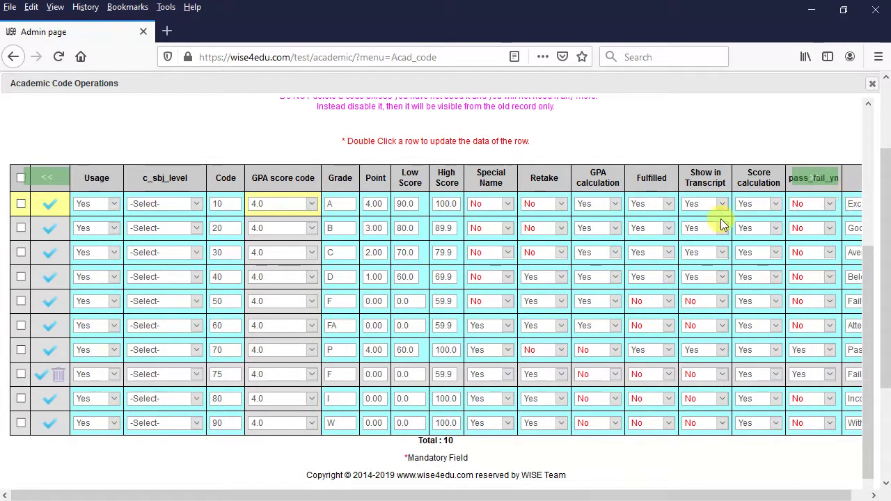
Step: Change grade A's Low Score to 85, then close the GPA code editor
{"action": "double_click", "coordinate": [416, 202]}
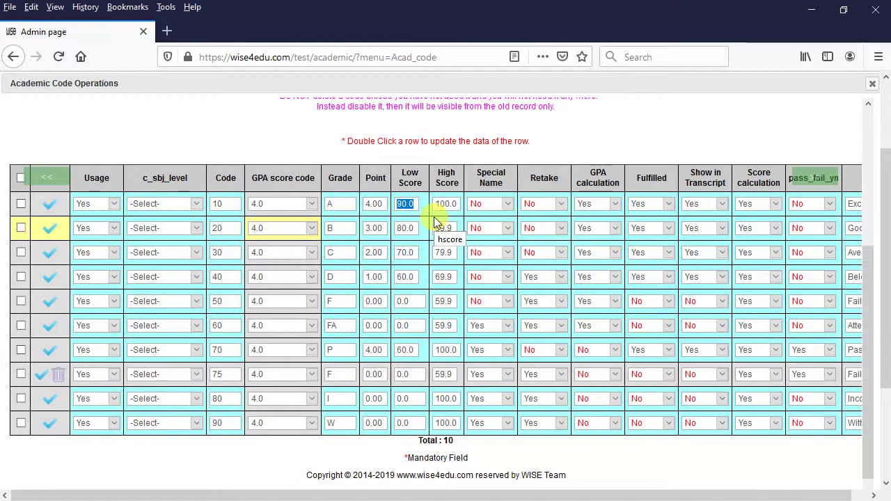
{"action": "type", "text": "85"}
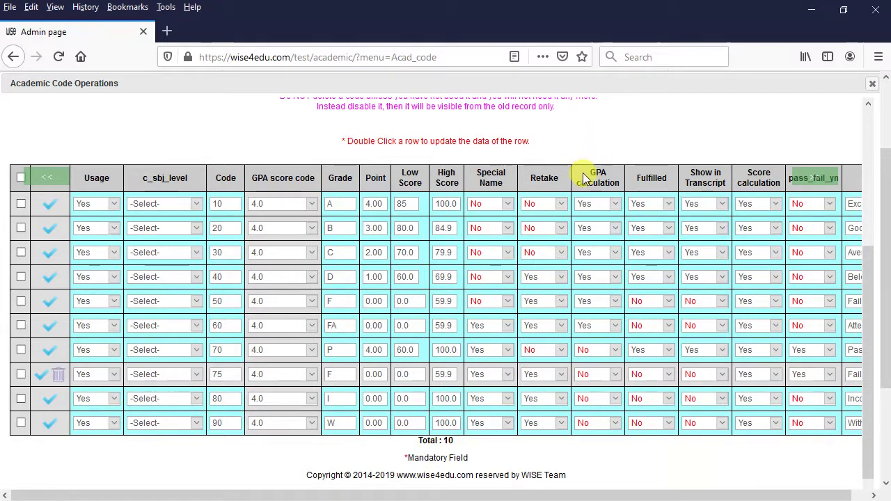
{"action": "scroll", "coordinate": [583, 177], "scroll_direction": "up", "scroll_amount": 3}
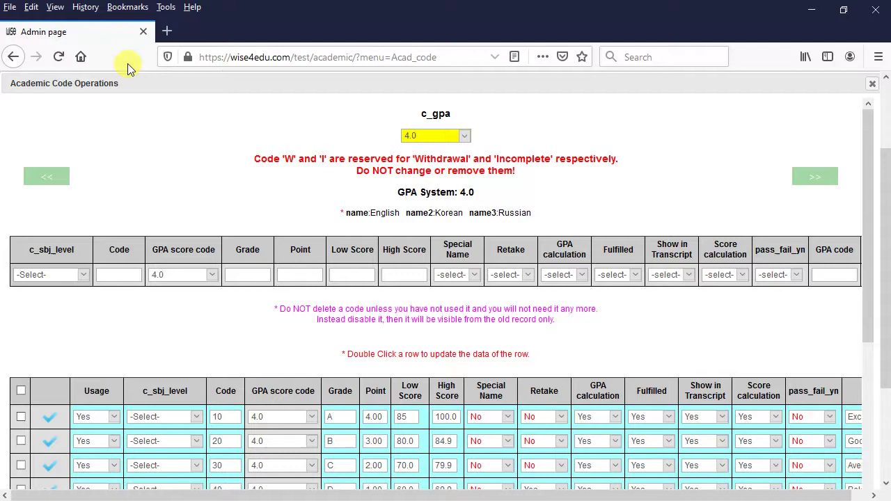
{"action": "left_click", "coordinate": [870, 86]}
{"action": "scroll", "coordinate": [462, 306], "scroll_direction": "down", "scroll_amount": 3}
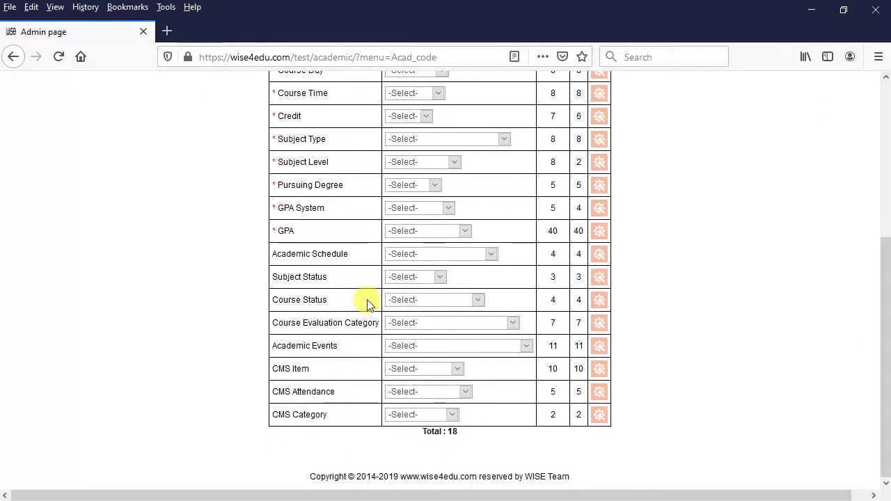
{"action": "scroll", "coordinate": [378, 413], "scroll_direction": "up", "scroll_amount": 3}
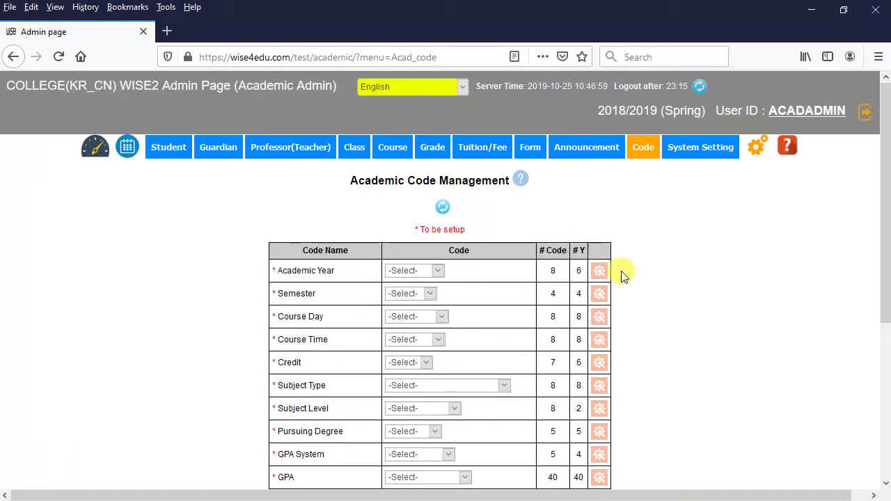
Step: Switch to the browser and open the Batch Data Input Management page, enlarged
{"action": "key", "text": "alt+Tab"}
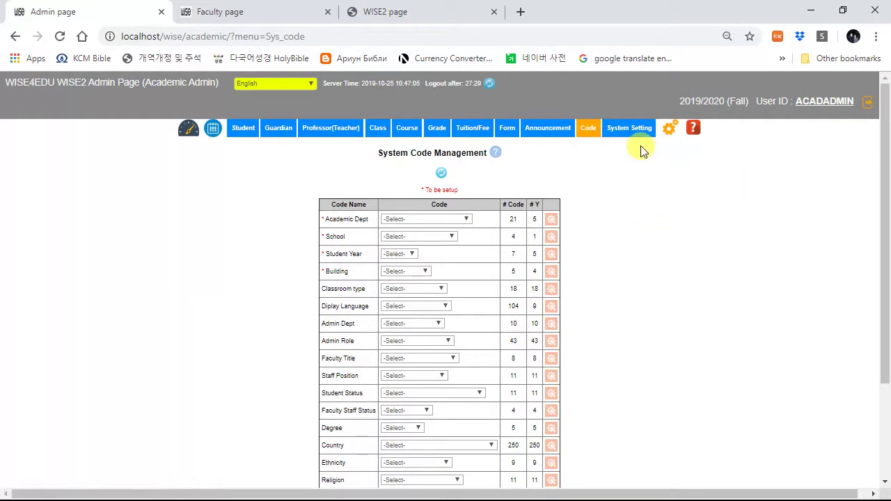
{"action": "mouse_move", "coordinate": [630, 129]}
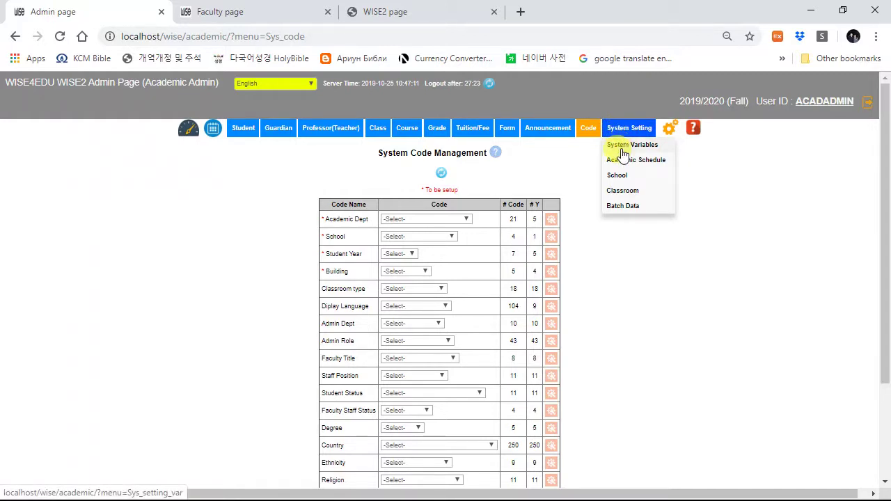
{"action": "left_click", "coordinate": [622, 206]}
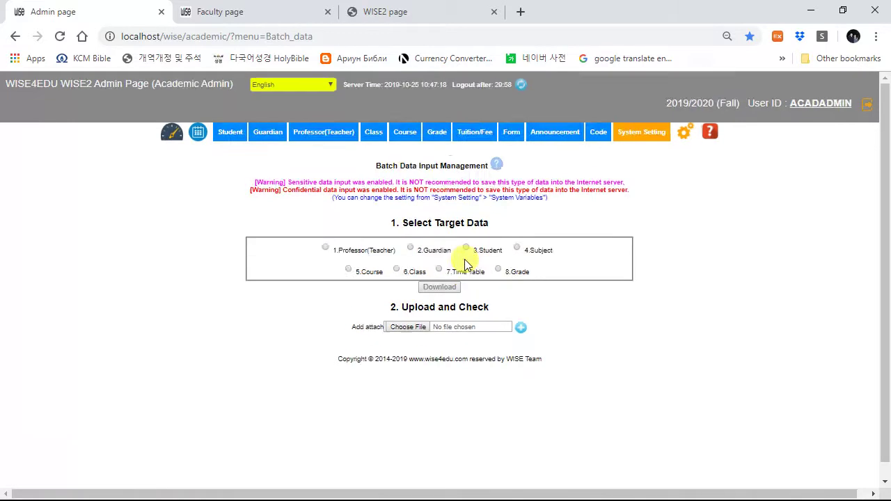
{"action": "key", "text": "ctrl+plus"}
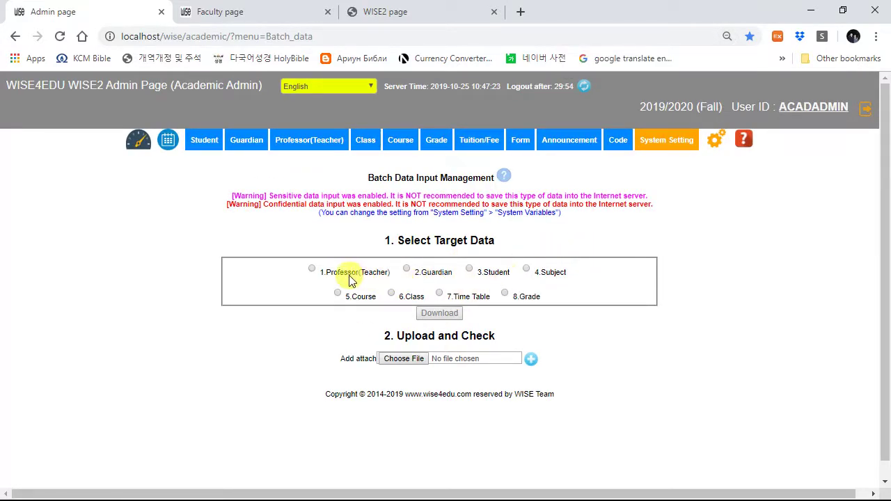
{"action": "mouse_move", "coordinate": [213, 151]}
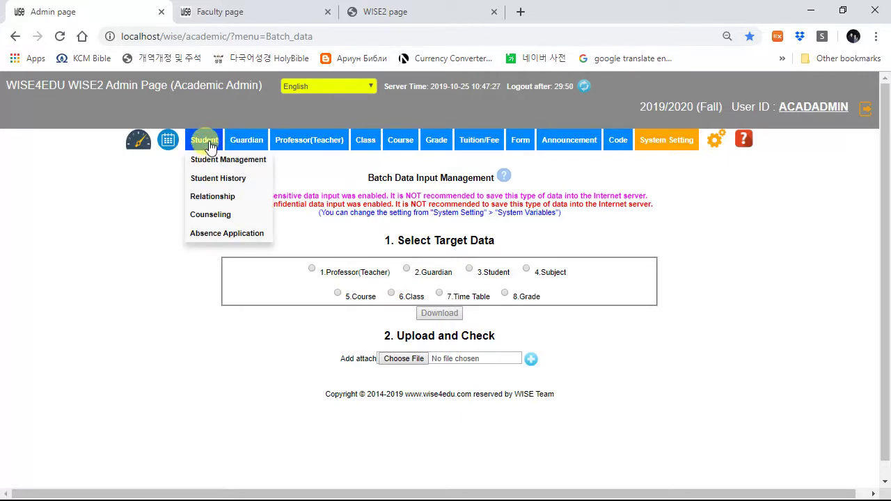
{"action": "mouse_move", "coordinate": [397, 142]}
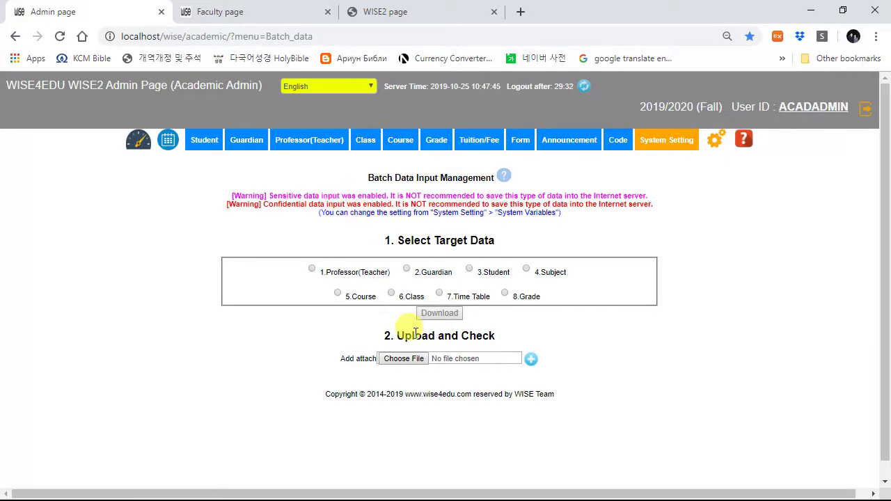
Step: Download the 3.Student batch data for year 1 and open the spreadsheet
{"action": "left_click", "coordinate": [472, 270]}
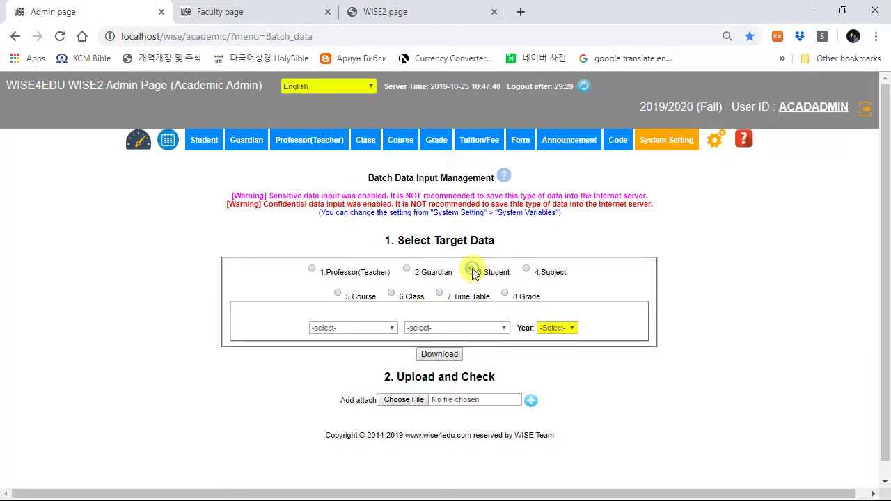
{"action": "left_click", "coordinate": [559, 327]}
{"action": "left_click", "coordinate": [561, 350]}
{"action": "left_click", "coordinate": [323, 327]}
{"action": "left_click", "coordinate": [391, 306]}
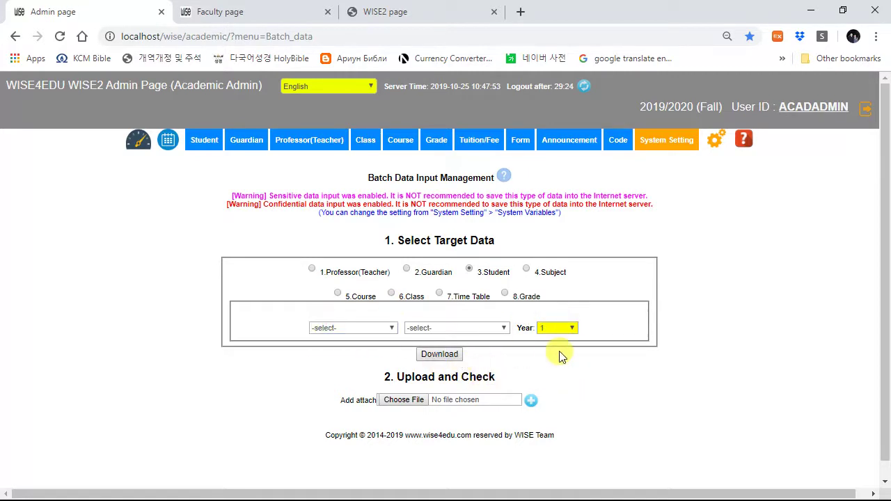
{"action": "left_click", "coordinate": [446, 355]}
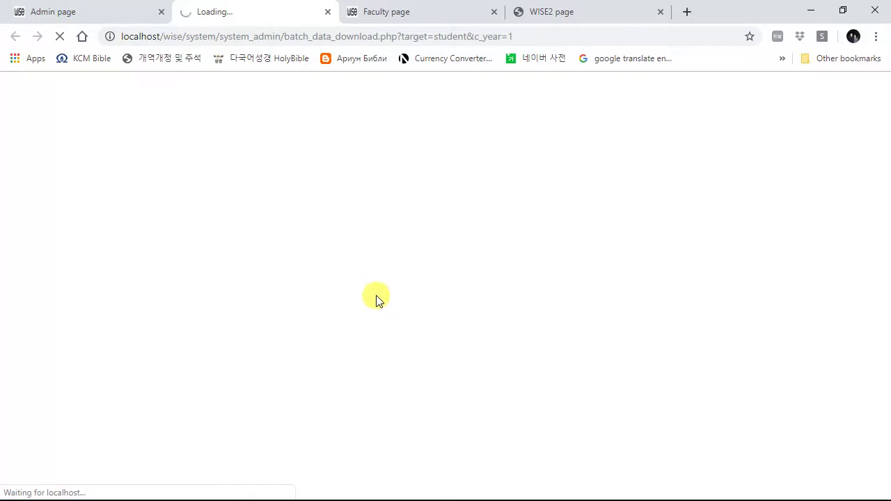
{"action": "left_click", "coordinate": [92, 487]}
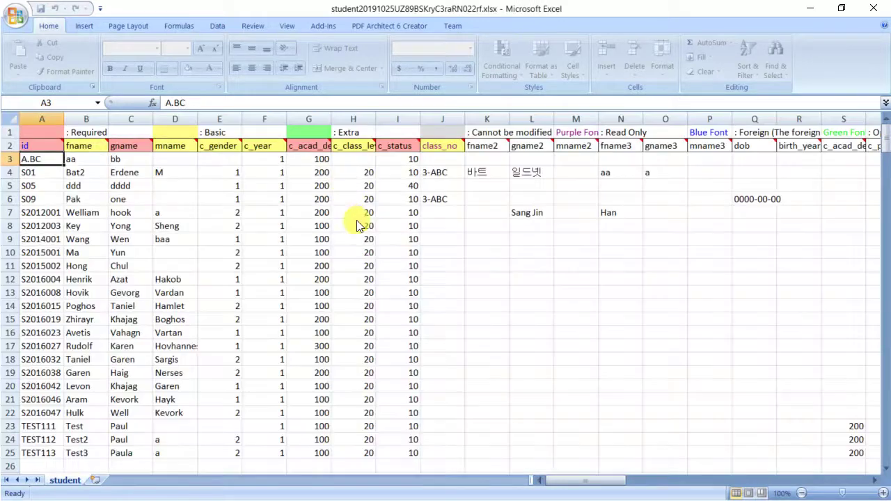
Step: Edit the student's first name in cell B10, then save and close the workbook
{"action": "left_click", "coordinate": [194, 254]}
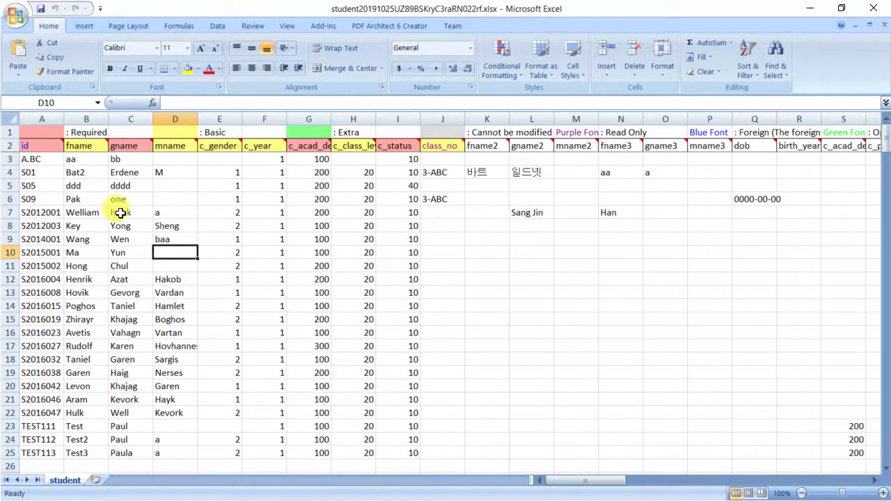
{"action": "scroll", "coordinate": [66, 212], "scroll_direction": "down", "scroll_amount": 2}
{"action": "scroll", "coordinate": [66, 212], "scroll_direction": "up", "scroll_amount": 2}
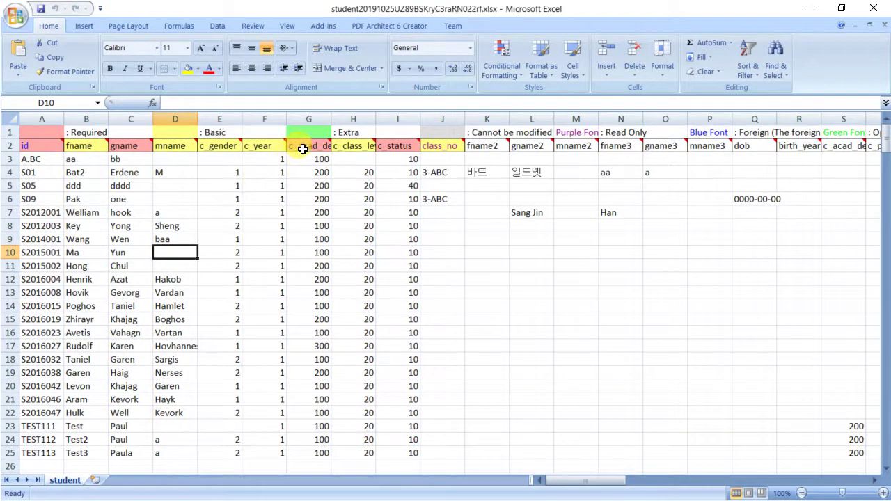
{"action": "mouse_move", "coordinate": [304, 148]}
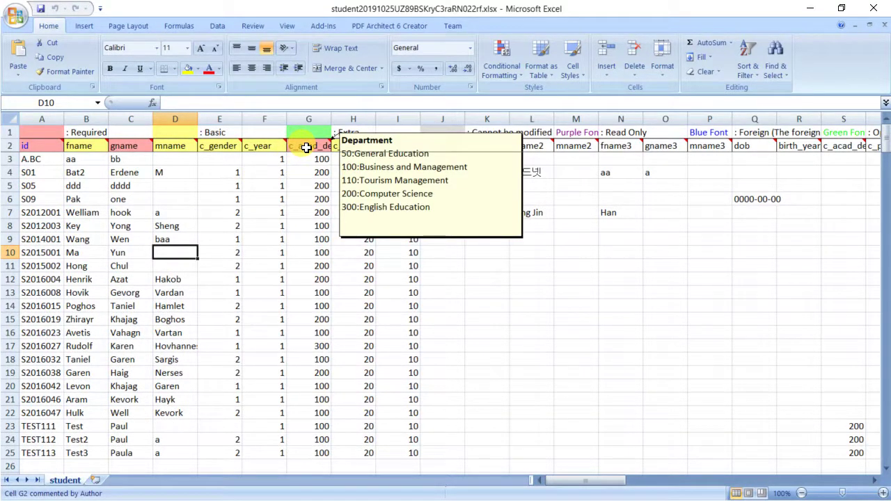
{"action": "left_click", "coordinate": [81, 254]}
{"action": "double_click", "coordinate": [92, 253]}
{"action": "type", "text": "a"}
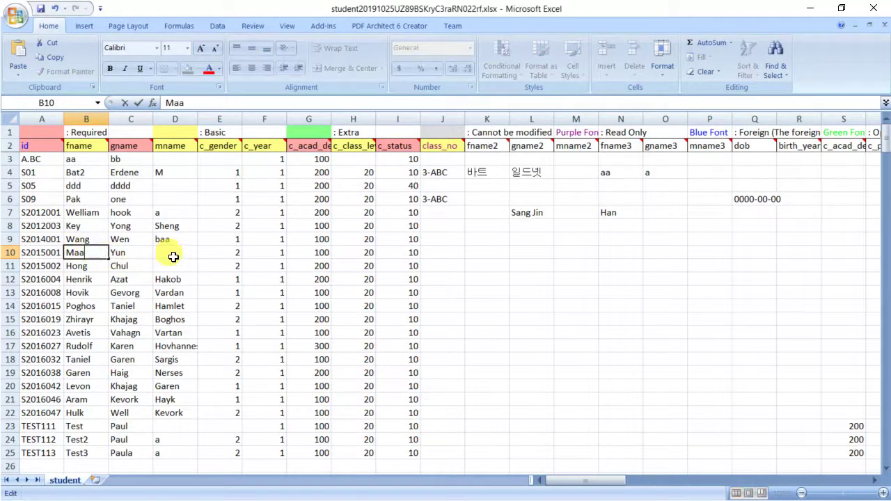
{"action": "left_click", "coordinate": [175, 255]}
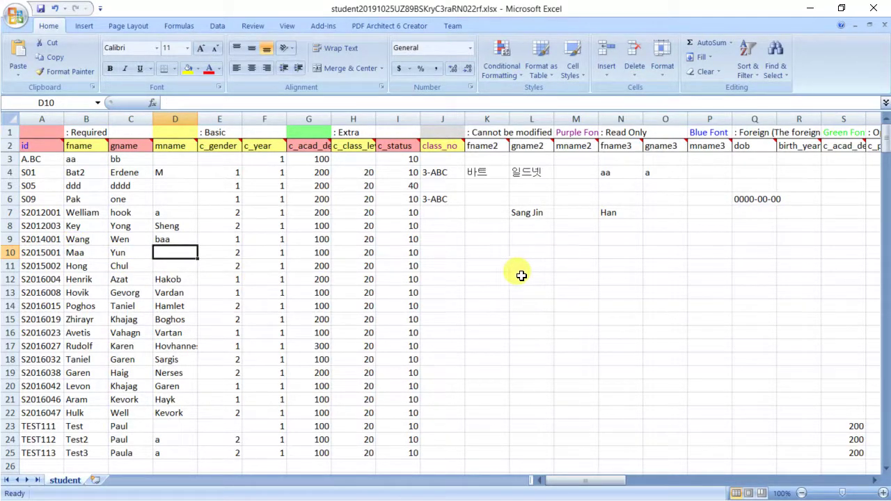
{"action": "left_click", "coordinate": [40, 10]}
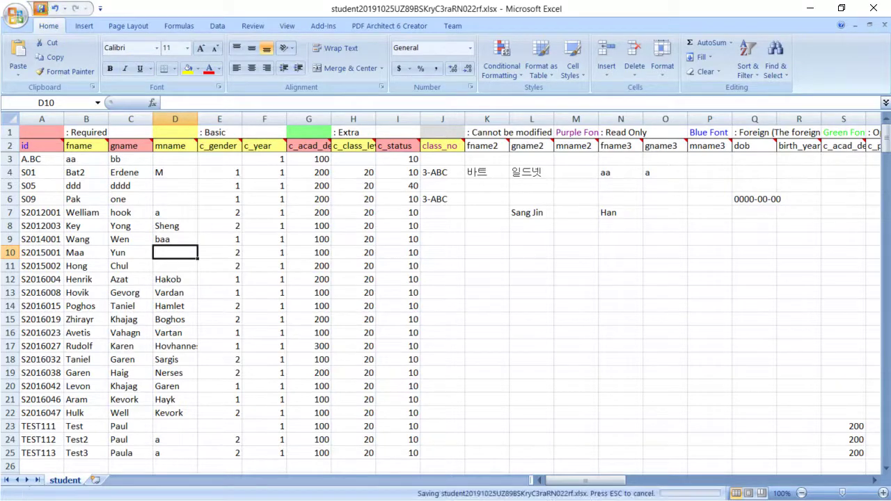
{"action": "left_click", "coordinate": [875, 10]}
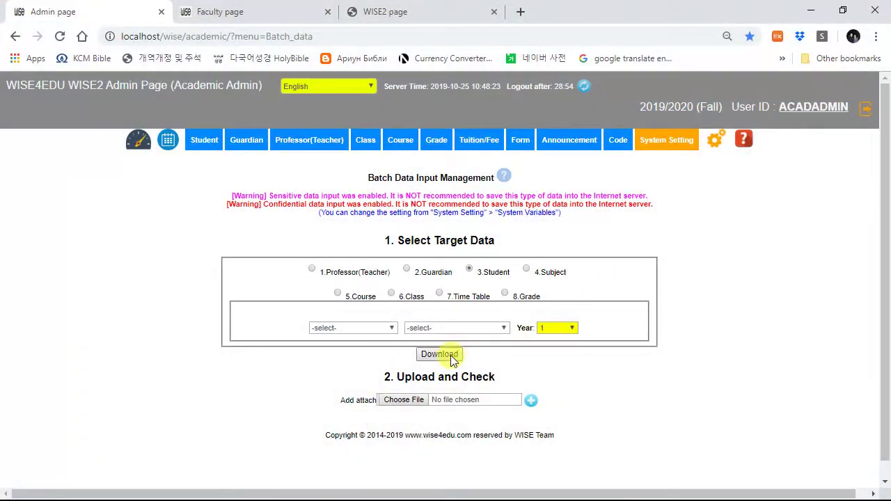
Step: Attach today's edited student workbook from the Downloads folder for upload
{"action": "left_click", "coordinate": [409, 401]}
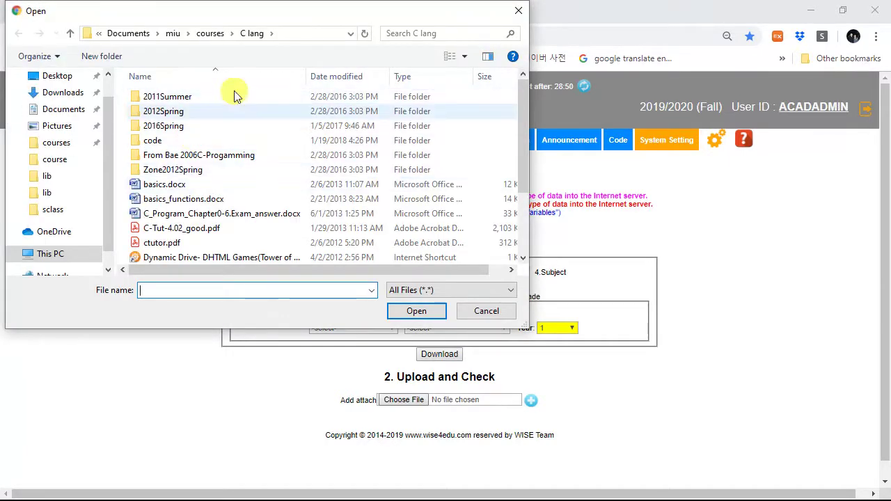
{"action": "left_click", "coordinate": [336, 77]}
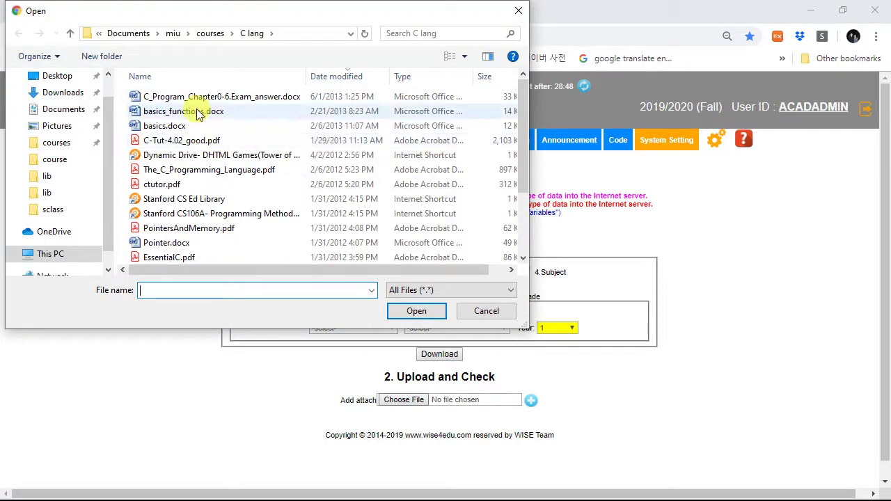
{"action": "left_click", "coordinate": [353, 83]}
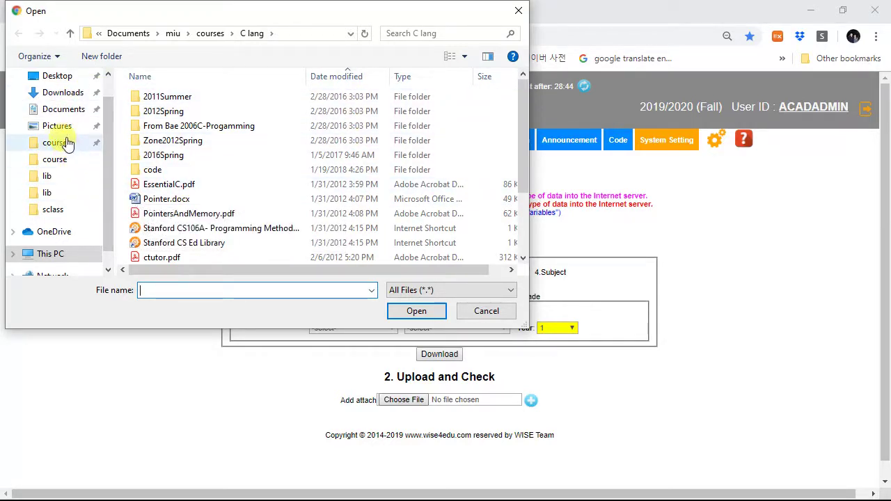
{"action": "left_click", "coordinate": [61, 92]}
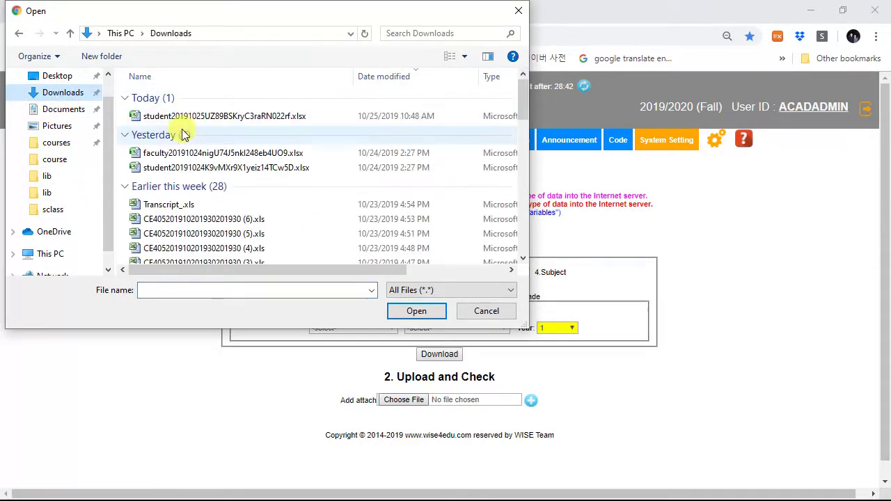
{"action": "double_click", "coordinate": [186, 120]}
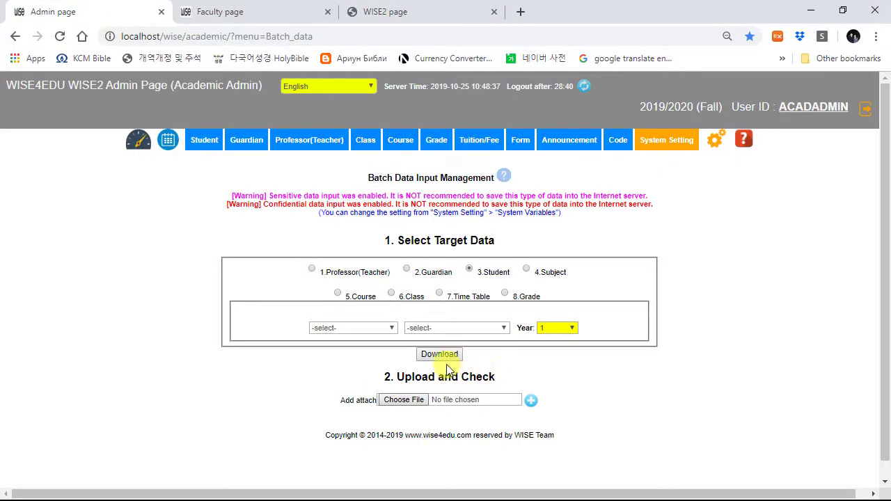
Step: Upload the workbook for checking and review the flagged Ma => Maa name change
{"action": "left_click", "coordinate": [531, 402]}
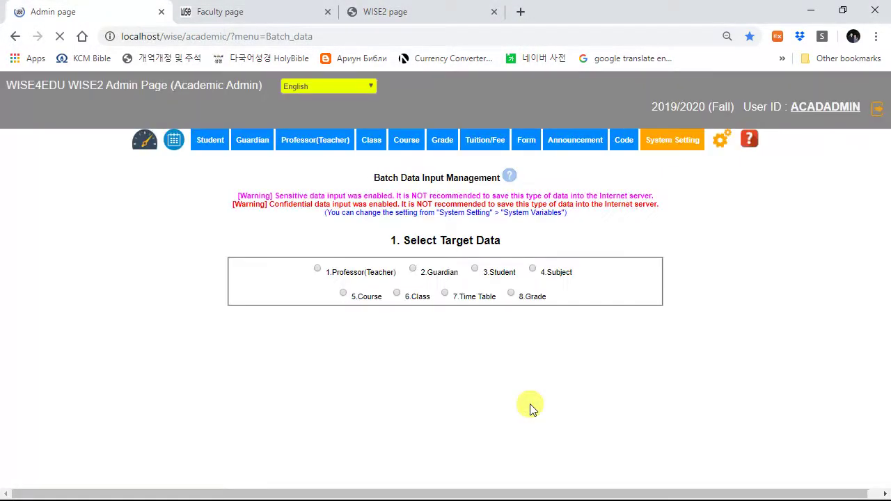
{"action": "scroll", "coordinate": [523, 388], "scroll_direction": "down", "scroll_amount": 2}
{"action": "scroll", "coordinate": [523, 388], "scroll_direction": "down", "scroll_amount": 5}
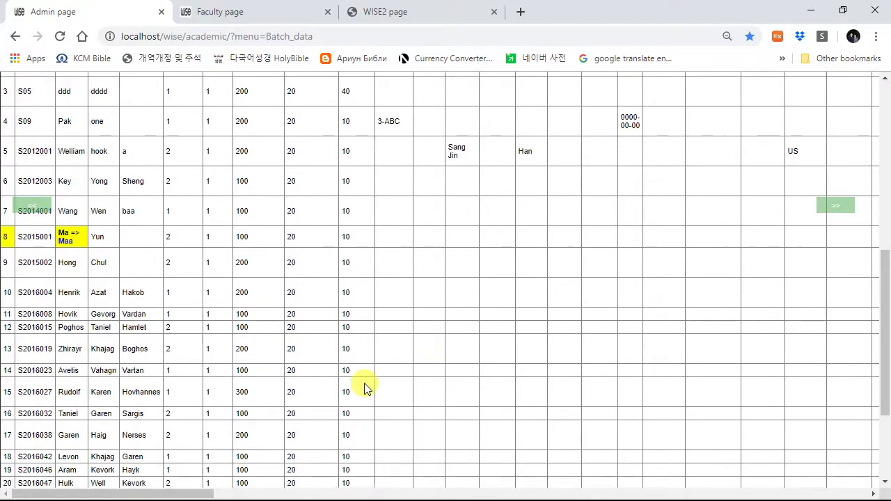
{"action": "scroll", "coordinate": [358, 274], "scroll_direction": "down", "scroll_amount": 2}
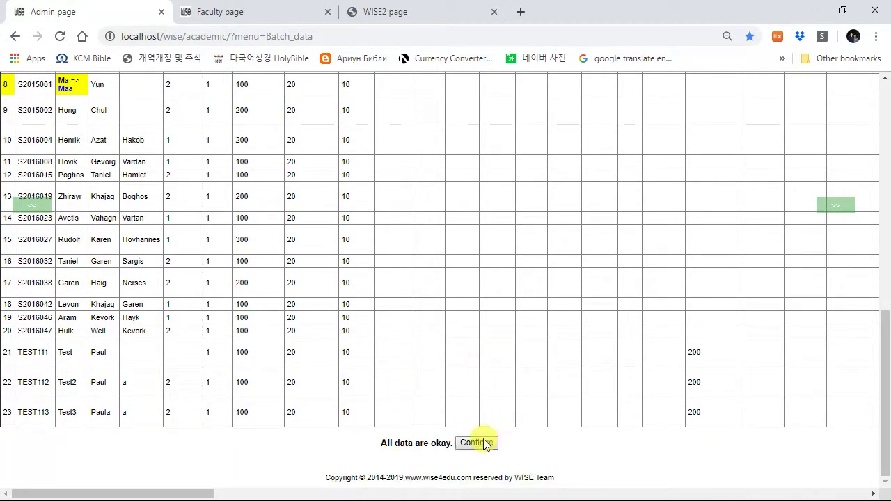
Step: Continue with the import, confirm it in the dialog, then log out
{"action": "left_click", "coordinate": [478, 442]}
{"action": "left_click", "coordinate": [513, 117]}
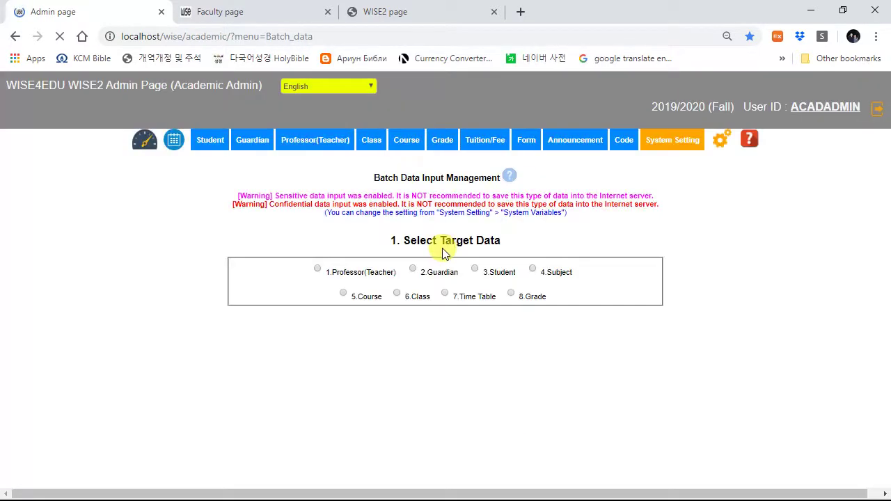
{"action": "scroll", "coordinate": [167, 289], "scroll_direction": "down", "scroll_amount": 3}
{"action": "scroll", "coordinate": [139, 296], "scroll_direction": "down", "scroll_amount": 5}
{"action": "scroll", "coordinate": [104, 285], "scroll_direction": "up", "scroll_amount": 2}
{"action": "scroll", "coordinate": [388, 169], "scroll_direction": "up", "scroll_amount": 10}
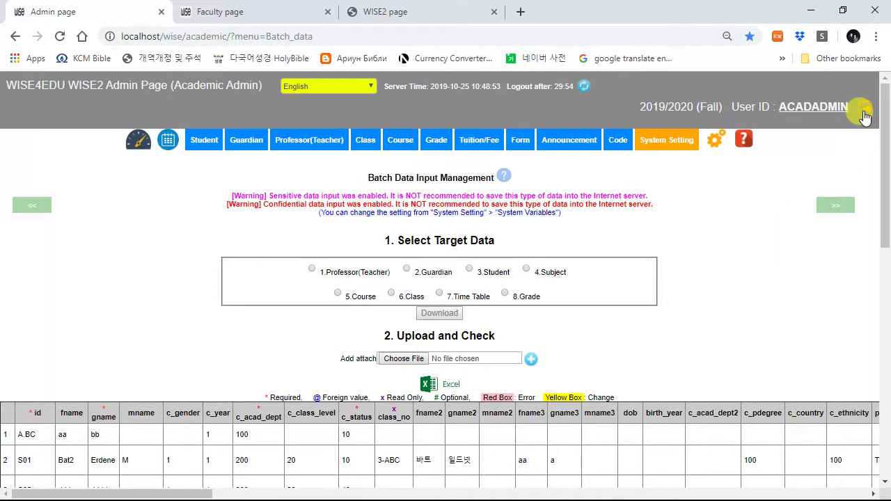
{"action": "left_click", "coordinate": [863, 108]}
Step: Sign in with the saved system admin user ID and its password to reach the dashboard
{"action": "left_click", "coordinate": [583, 117]}
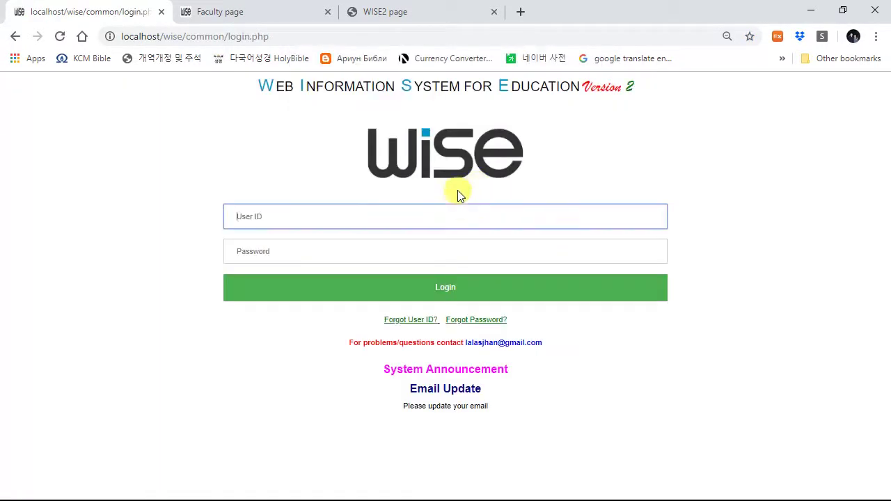
{"action": "left_click", "coordinate": [376, 215]}
{"action": "left_click", "coordinate": [260, 280]}
{"action": "left_click", "coordinate": [316, 247]}
{"action": "type", "text": "••"}
{"action": "left_click", "coordinate": [316, 289]}
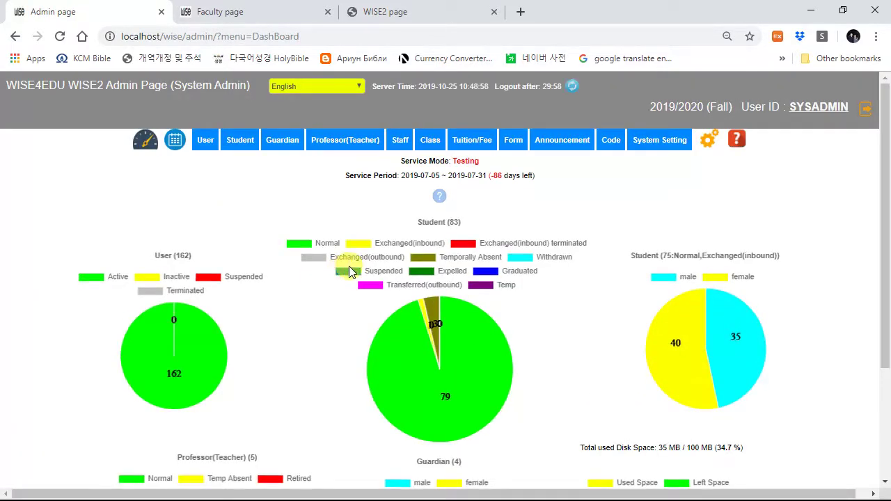
{"action": "mouse_move", "coordinate": [474, 157]}
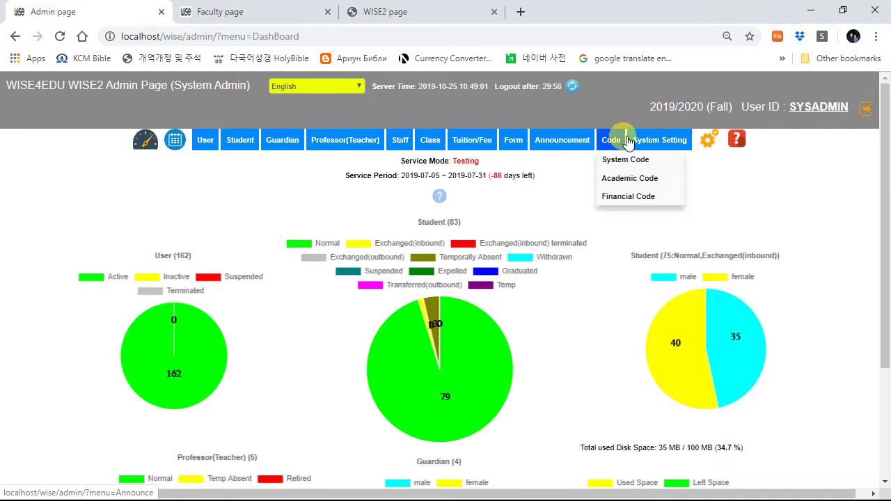
{"action": "mouse_move", "coordinate": [665, 141]}
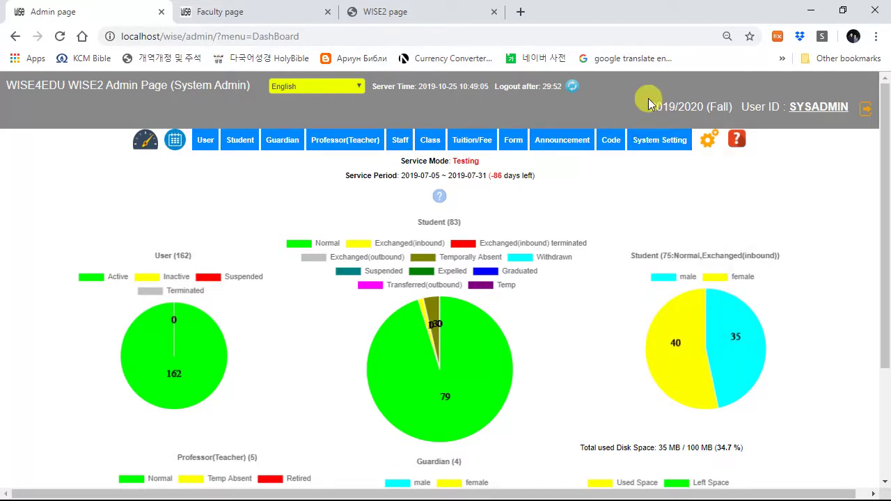
{"action": "mouse_move", "coordinate": [673, 140]}
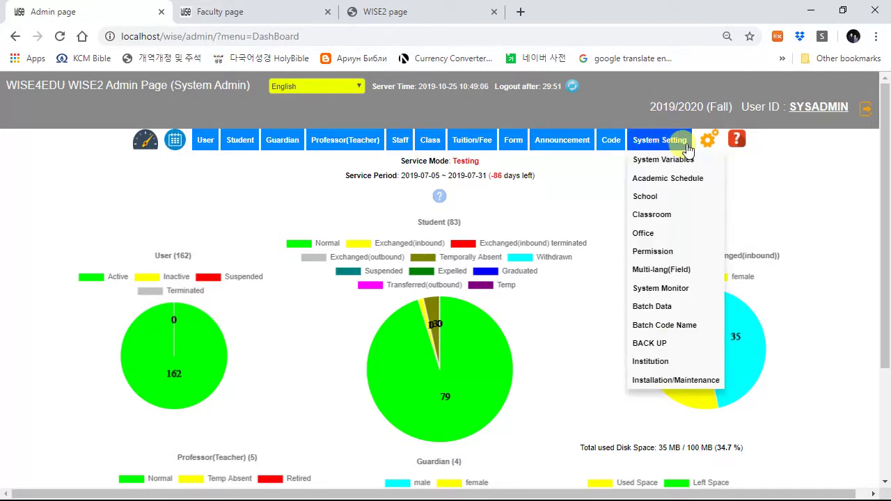
Step: Review System Variables such as Time Zone Asia/Irkutsk and current term 2019/2020 Fall
{"action": "left_click", "coordinate": [665, 165]}
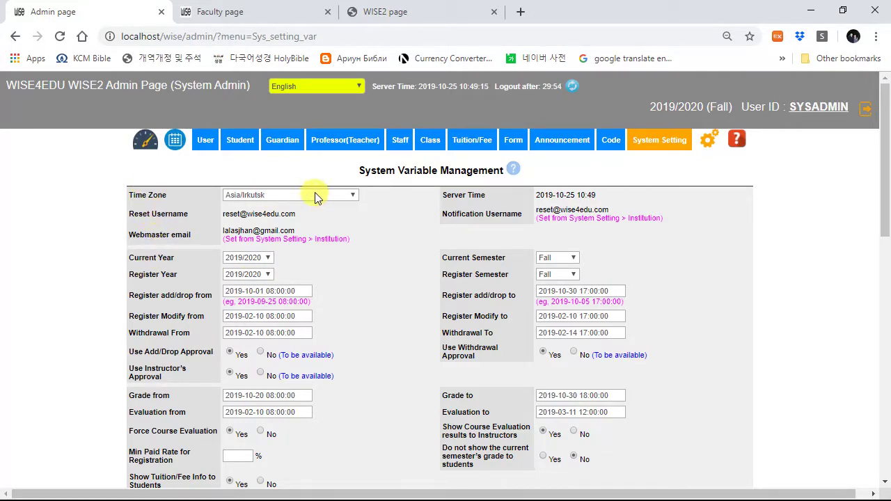
{"action": "scroll", "coordinate": [366, 303], "scroll_direction": "down", "scroll_amount": 1}
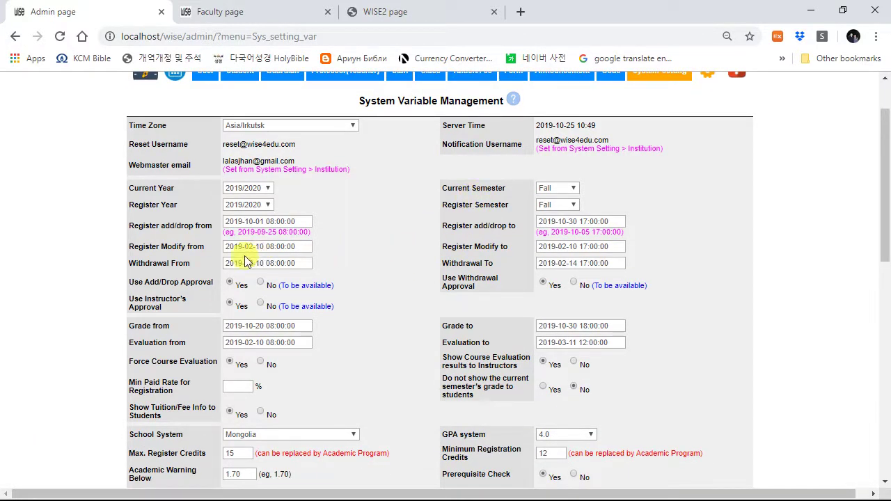
{"action": "scroll", "coordinate": [201, 319], "scroll_direction": "down", "scroll_amount": 1}
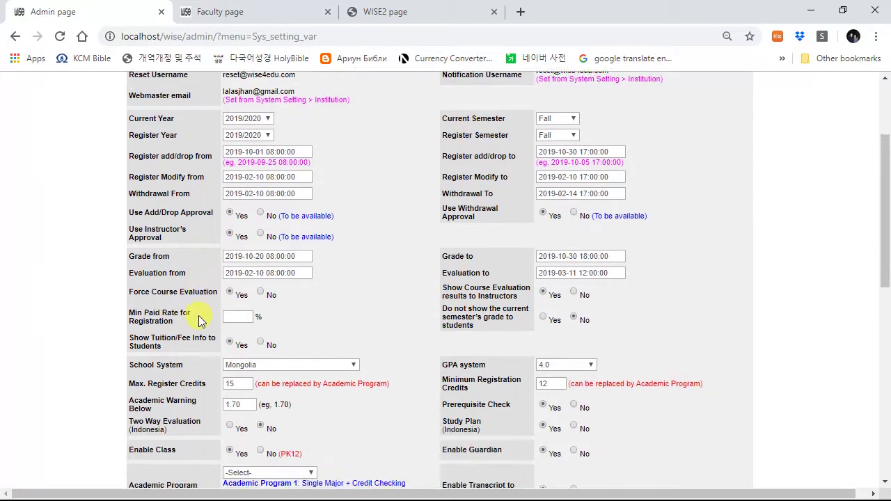
{"action": "scroll", "coordinate": [487, 285], "scroll_direction": "down", "scroll_amount": 1}
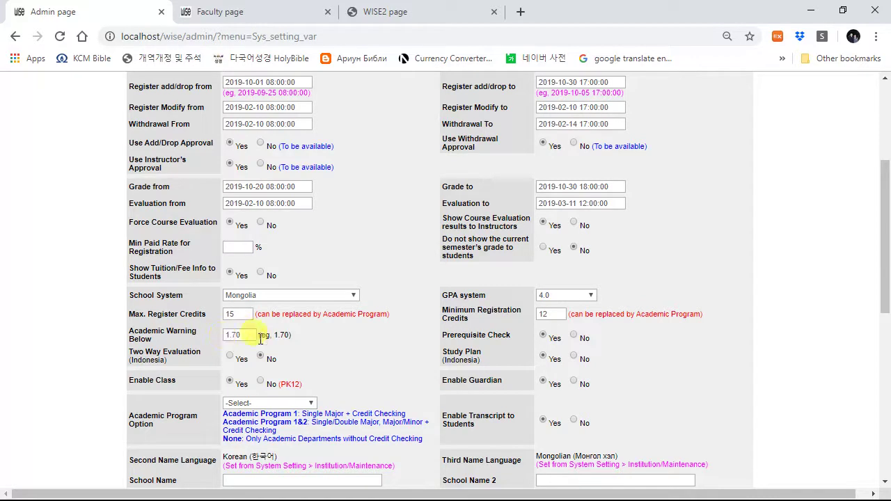
{"action": "scroll", "coordinate": [457, 371], "scroll_direction": "down", "scroll_amount": 6}
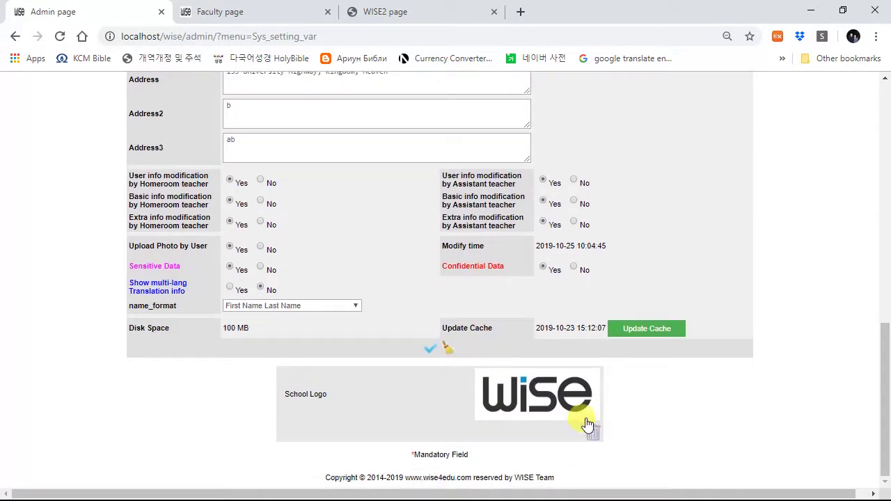
{"action": "scroll", "coordinate": [559, 390], "scroll_direction": "up", "scroll_amount": 5}
{"action": "scroll", "coordinate": [558, 388], "scroll_direction": "up", "scroll_amount": 5}
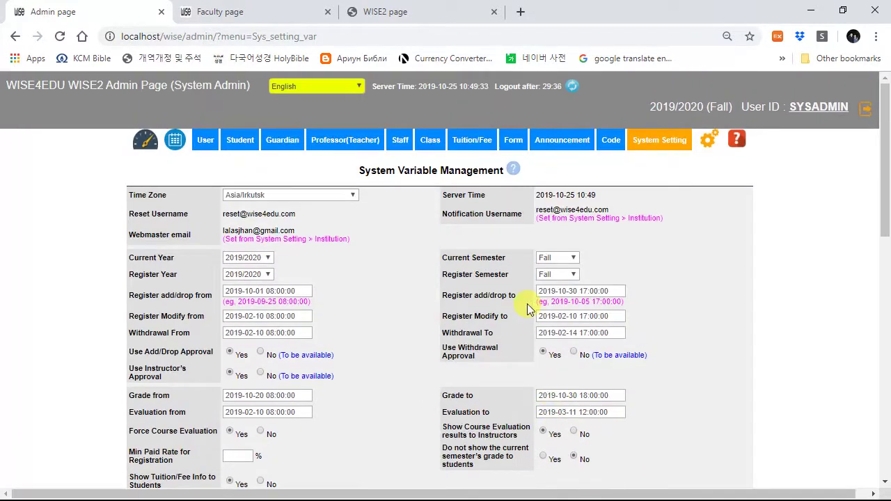
{"action": "mouse_move", "coordinate": [654, 142]}
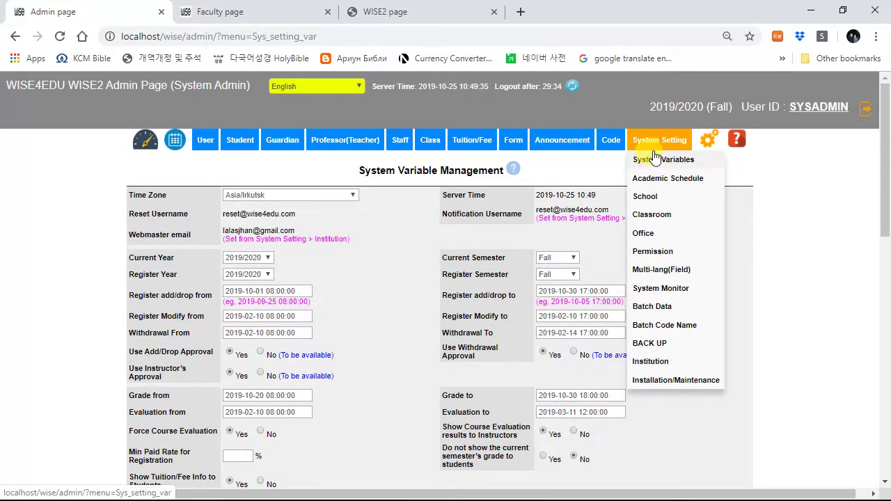
Step: Review each admin role's Read, Modify, Add and Delete rights in the Permission table
{"action": "left_click", "coordinate": [672, 251]}
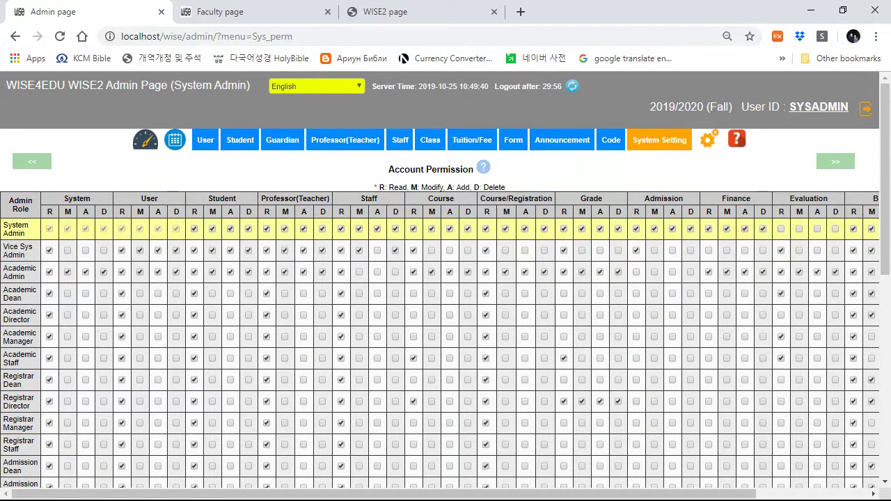
{"action": "scroll", "coordinate": [23, 340], "scroll_direction": "down", "scroll_amount": 5}
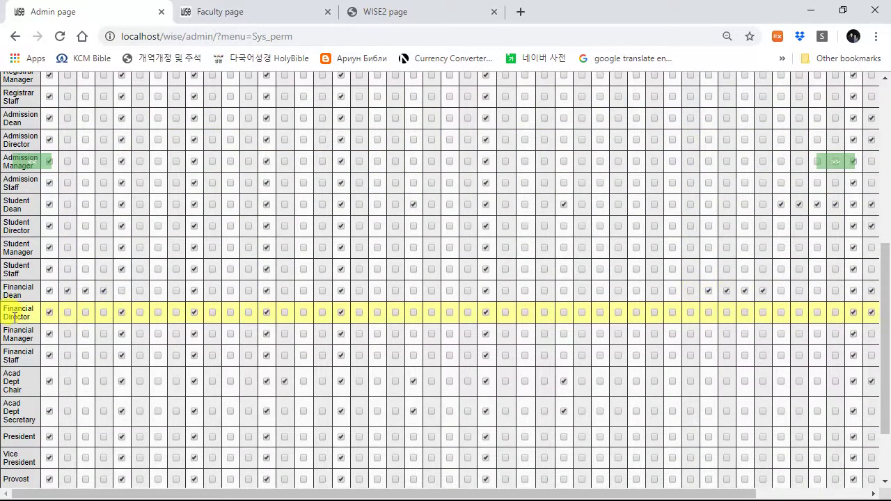
{"action": "scroll", "coordinate": [13, 300], "scroll_direction": "down", "scroll_amount": 3}
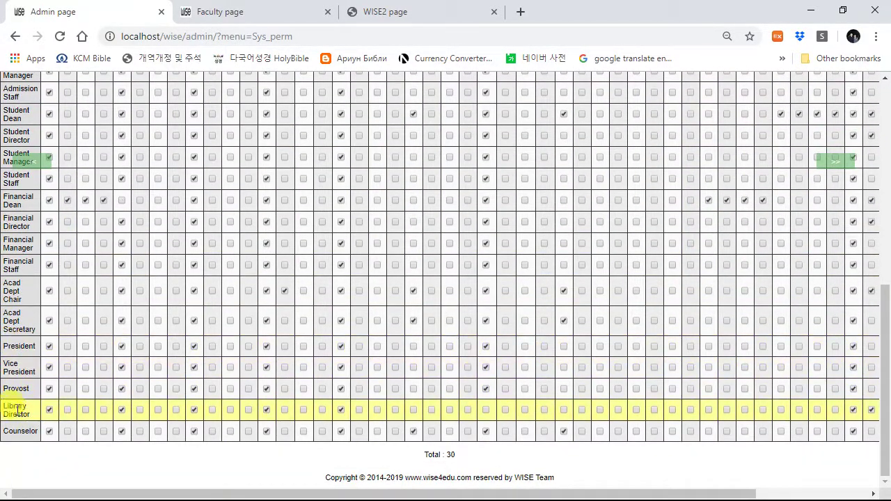
{"action": "scroll", "coordinate": [368, 309], "scroll_direction": "up", "scroll_amount": 10}
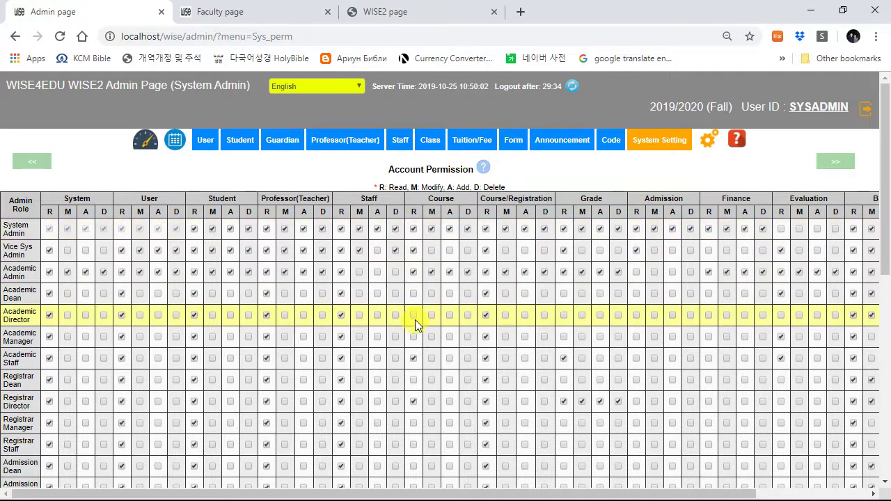
{"action": "left_click", "coordinate": [659, 142]}
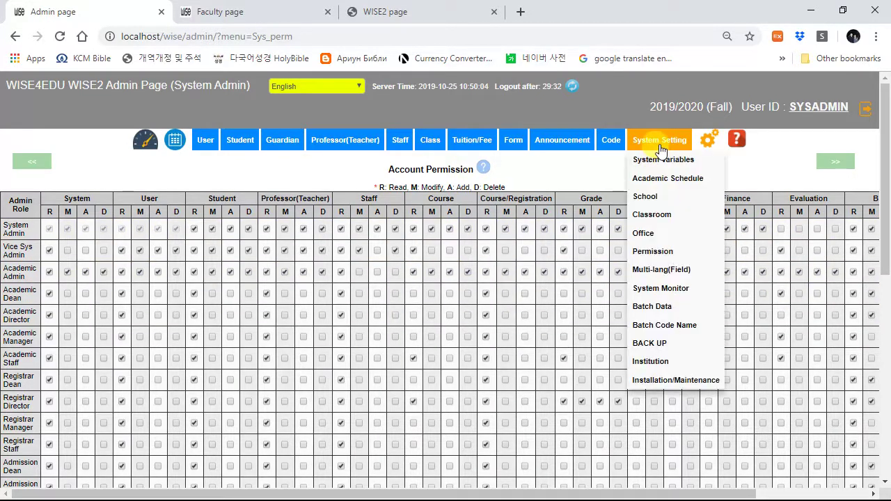